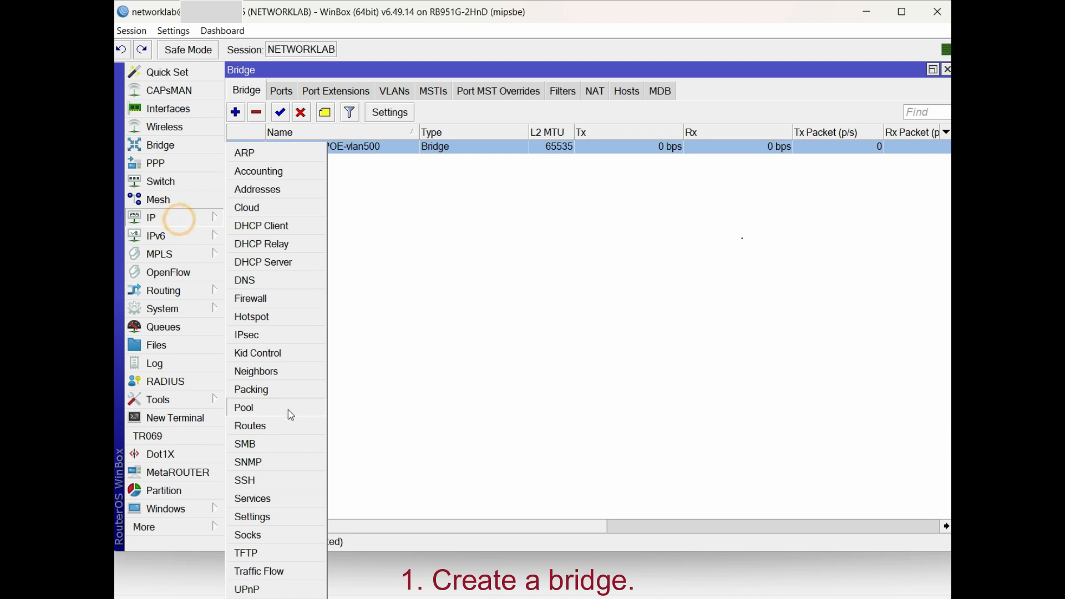
Add IP pool PPPOE-Pool1-100MB with range 10.10.72.2-10.10.72.10
left_click(236, 113)
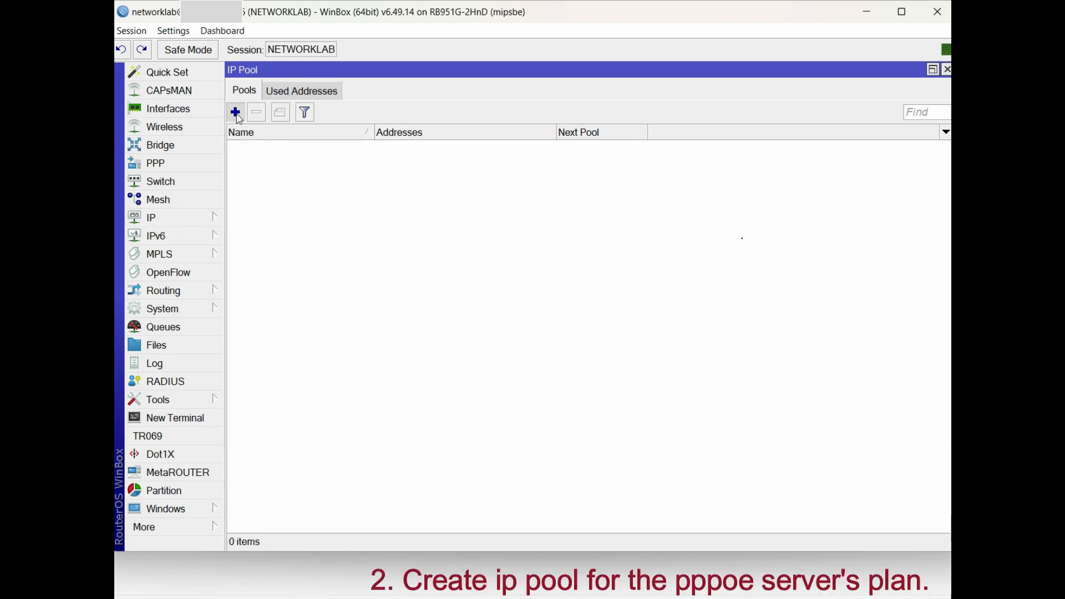
type("POOE")
key("BackSpace")
key("BackSpace")
key("BackSpace")
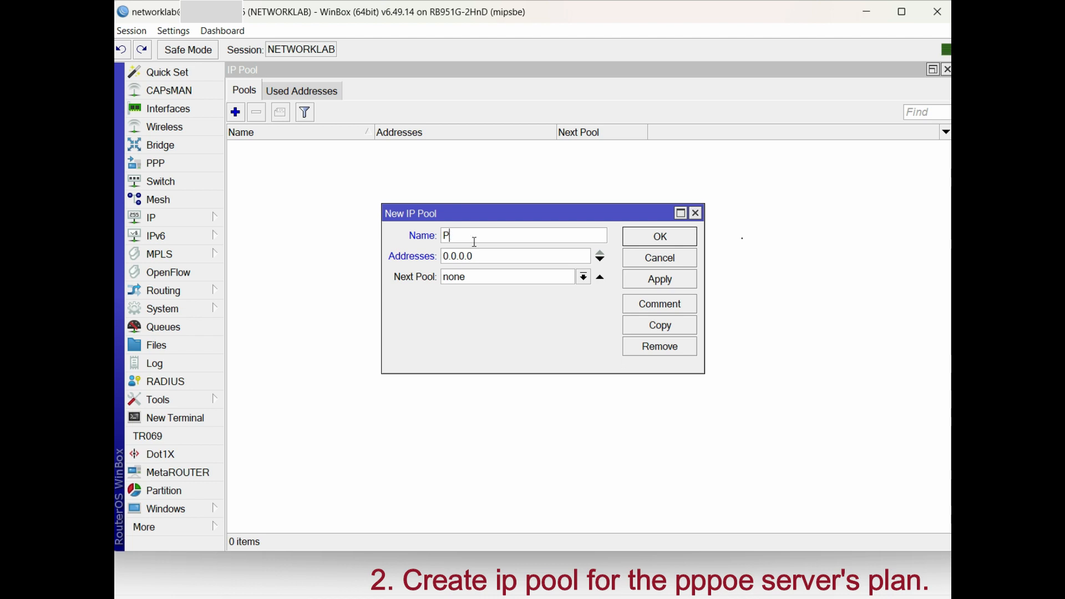
type("PPo")
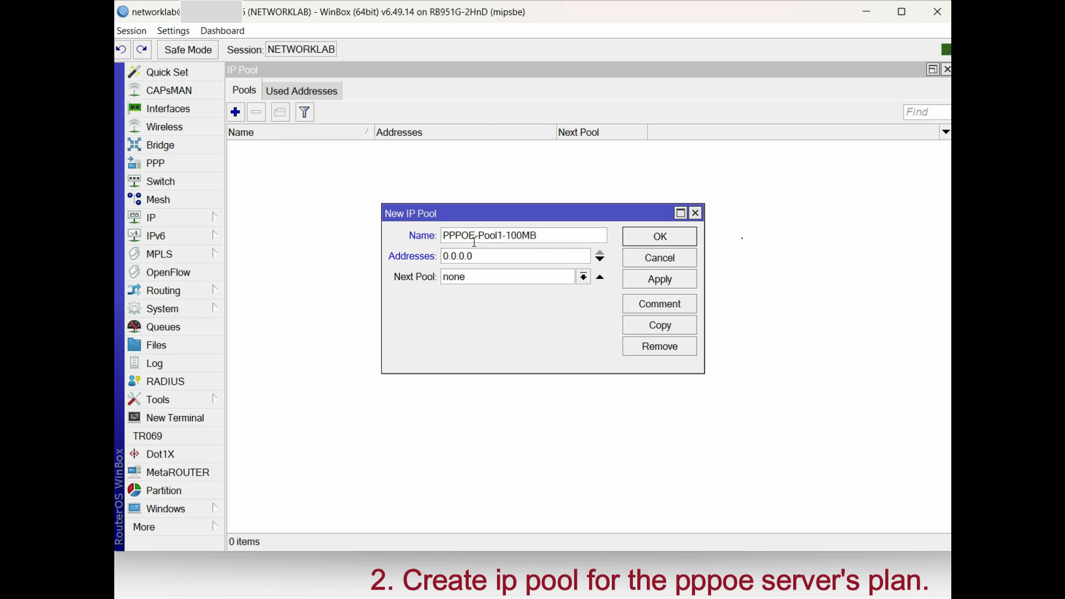
key("Tab")
type("10.10.72.2-10.10.72")
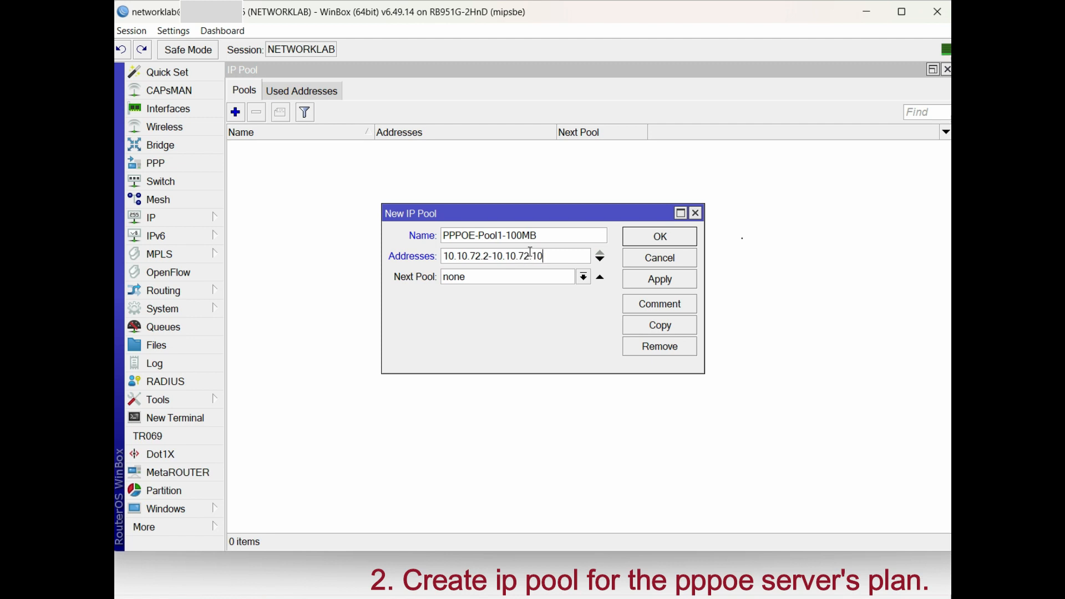
type(".10")
double_click(548, 261)
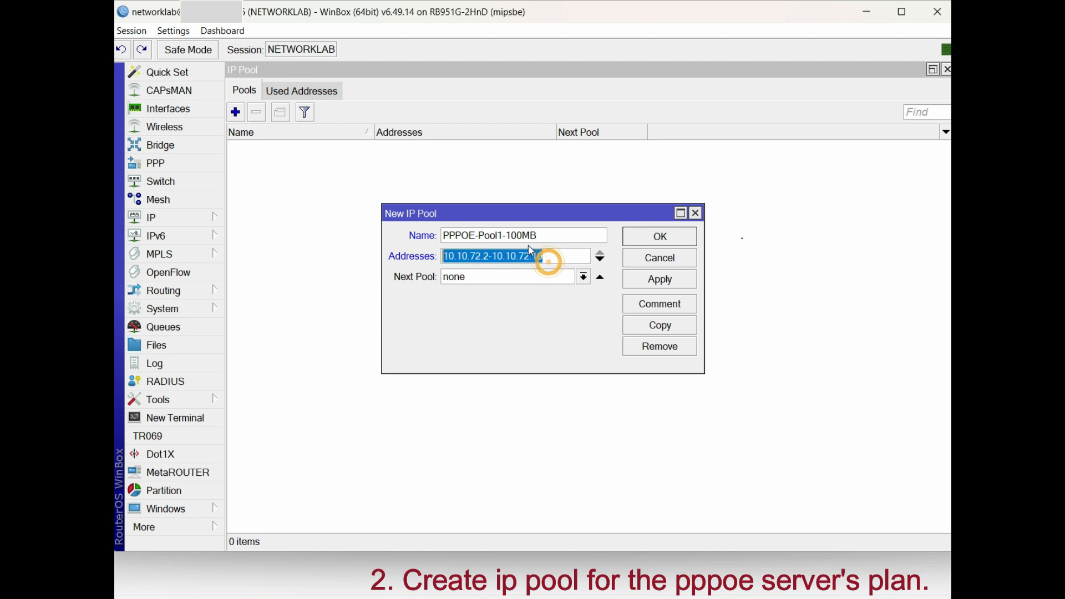
double_click(541, 235)
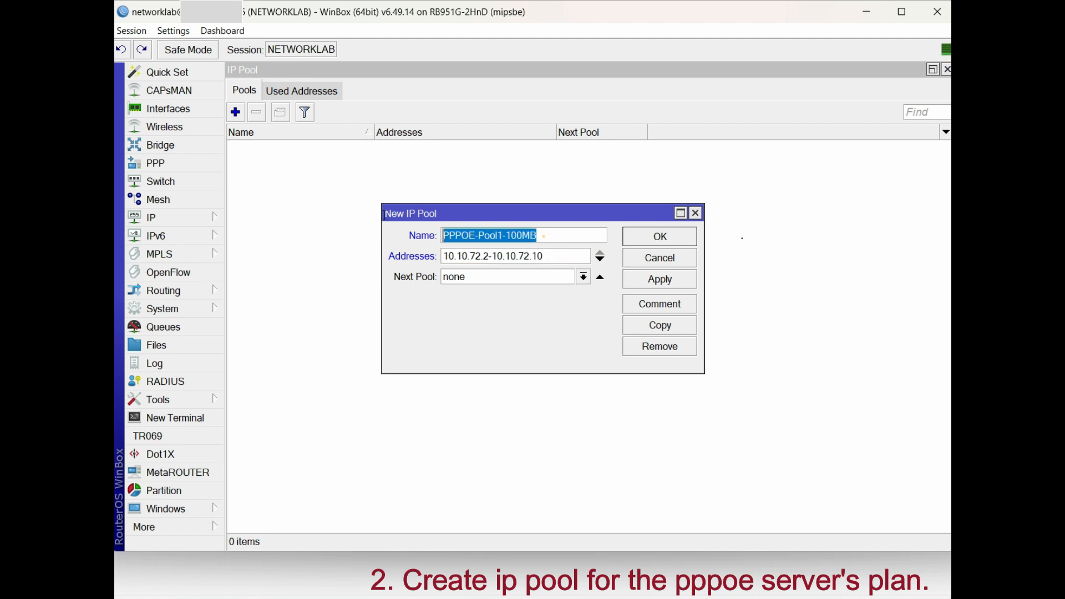
left_click(659, 280)
left_click(653, 238)
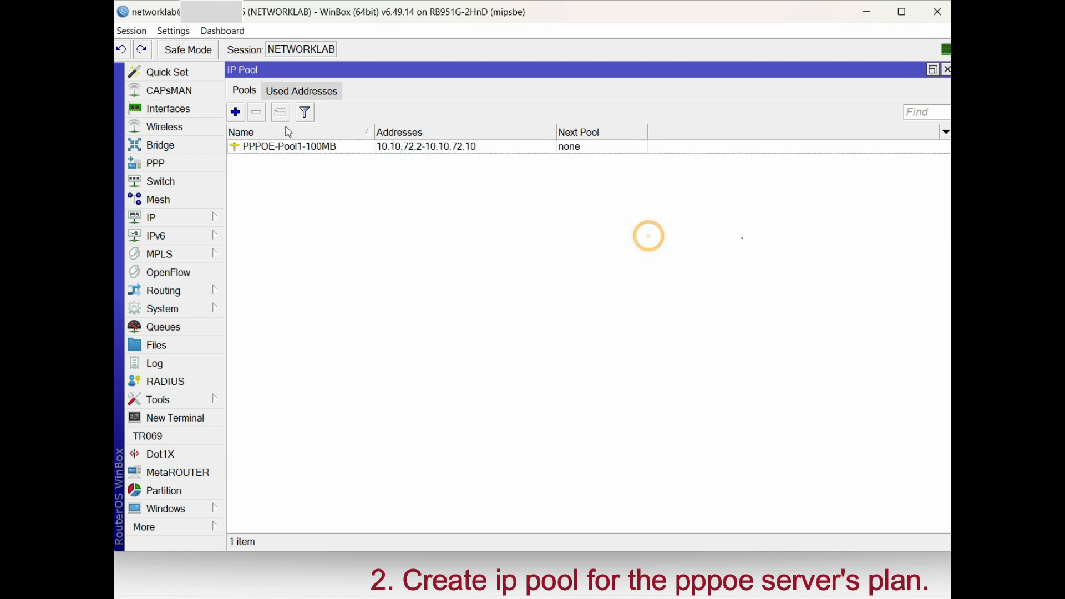
Add IP pool PPPOE-Pool2-200MB with range 10.10.72.11-10.10.72.20, then review both pools
left_click(235, 112)
type("PPPOE-Pool2")
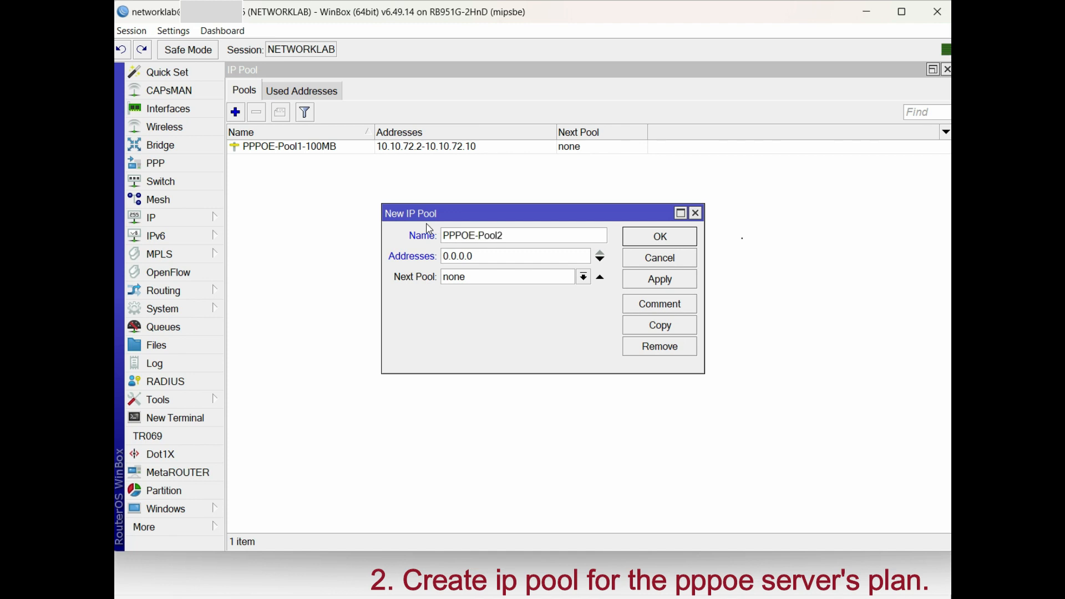
type("-1")
key("BackSpace")
type("200MB")
double_click(518, 258)
type("10.10.72.11-10.10.72.12")
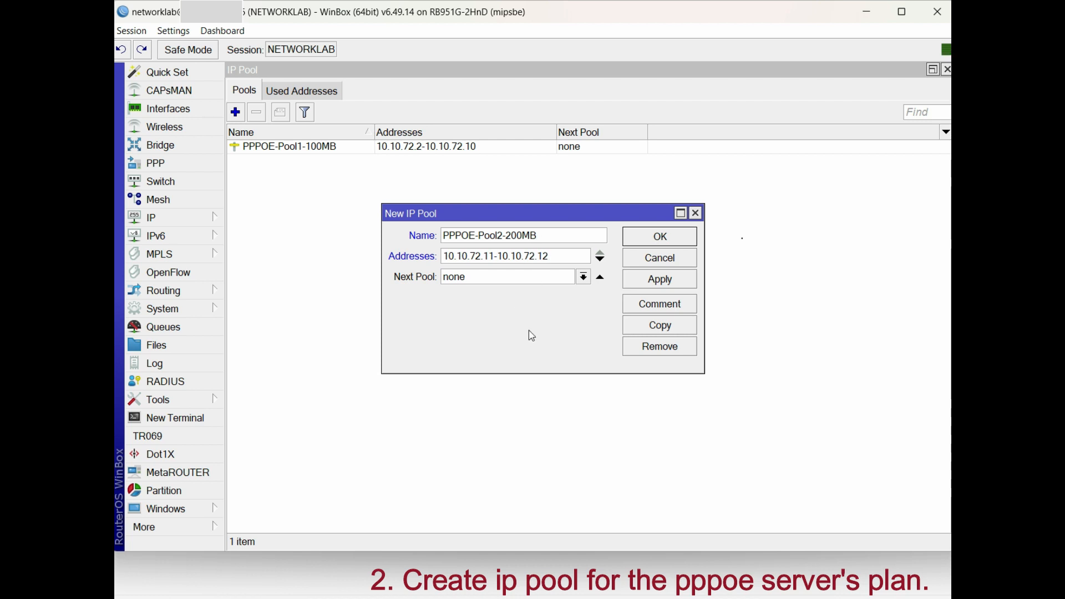
key("BackSpace")
key("BackSpace")
type("20")
left_click(663, 279)
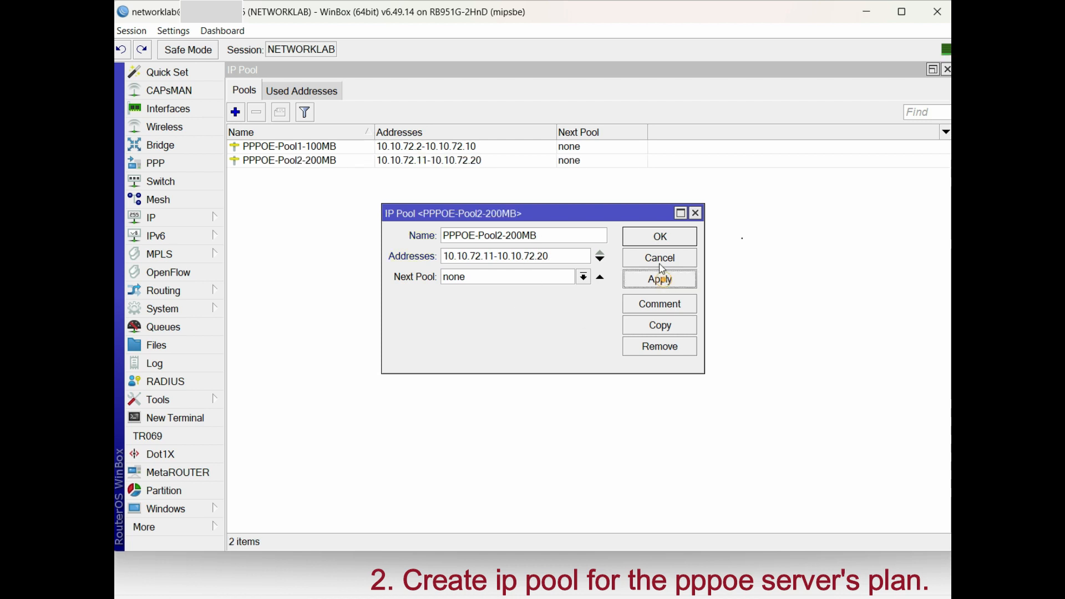
left_click(653, 239)
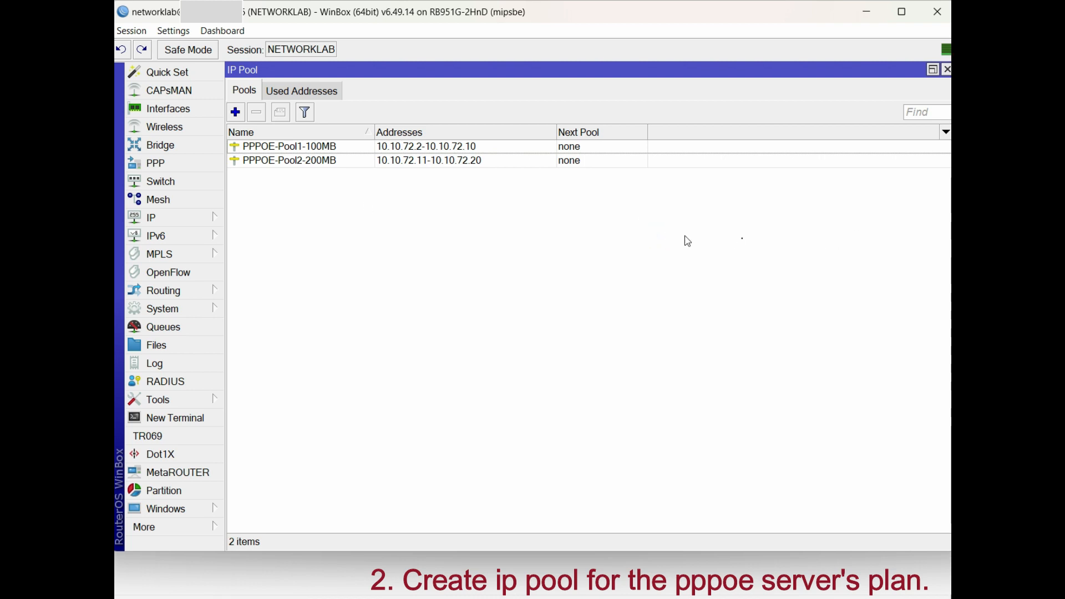
left_click(505, 162)
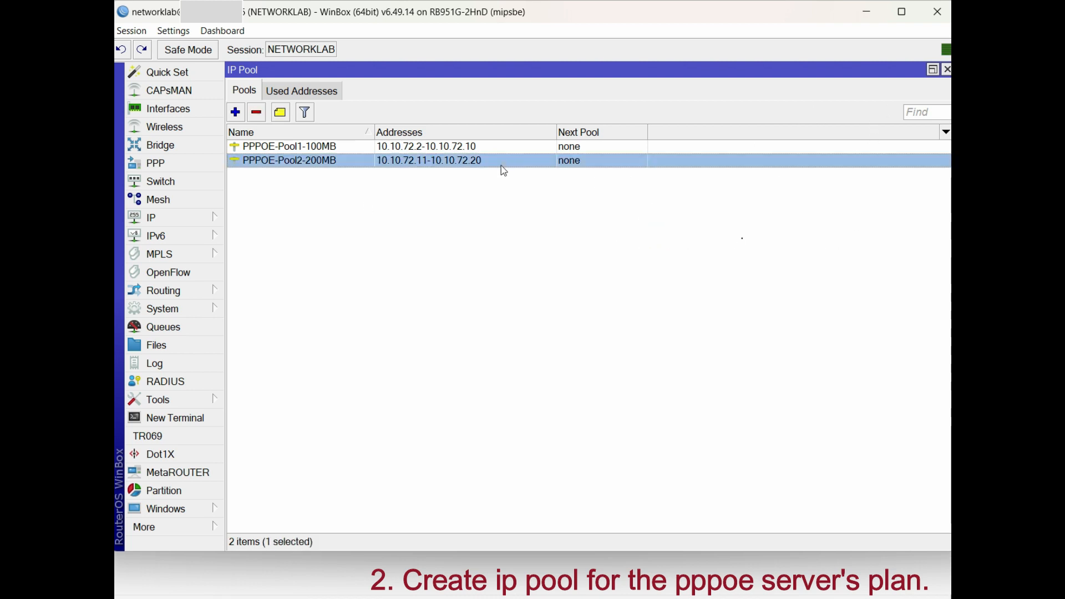
left_click(495, 147)
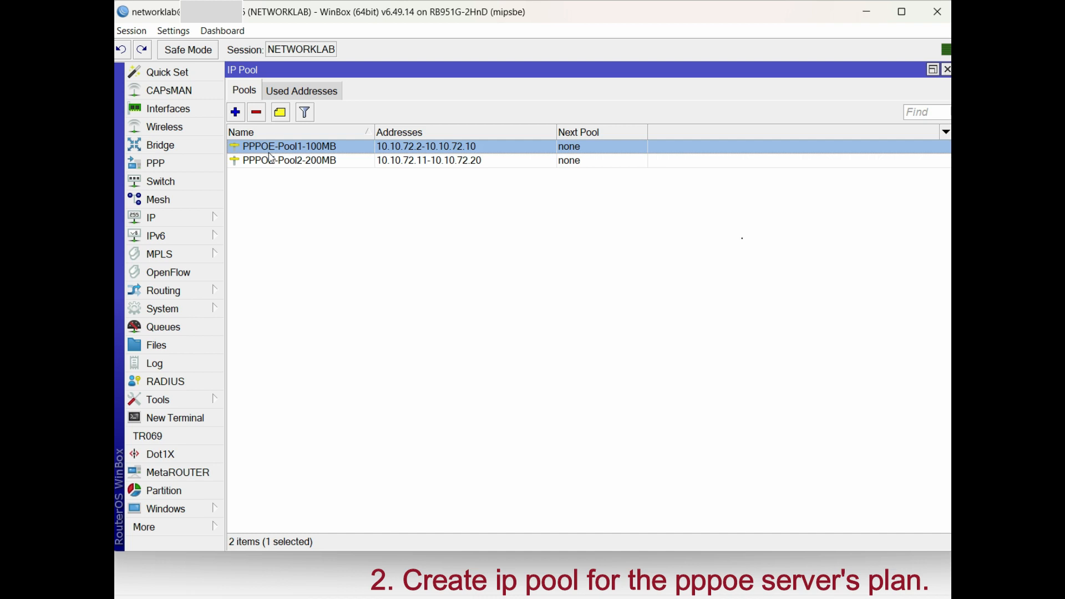
Add the IP address 10.10.72.254 on interface bridge-PPPOE-vlan500
left_click(184, 165)
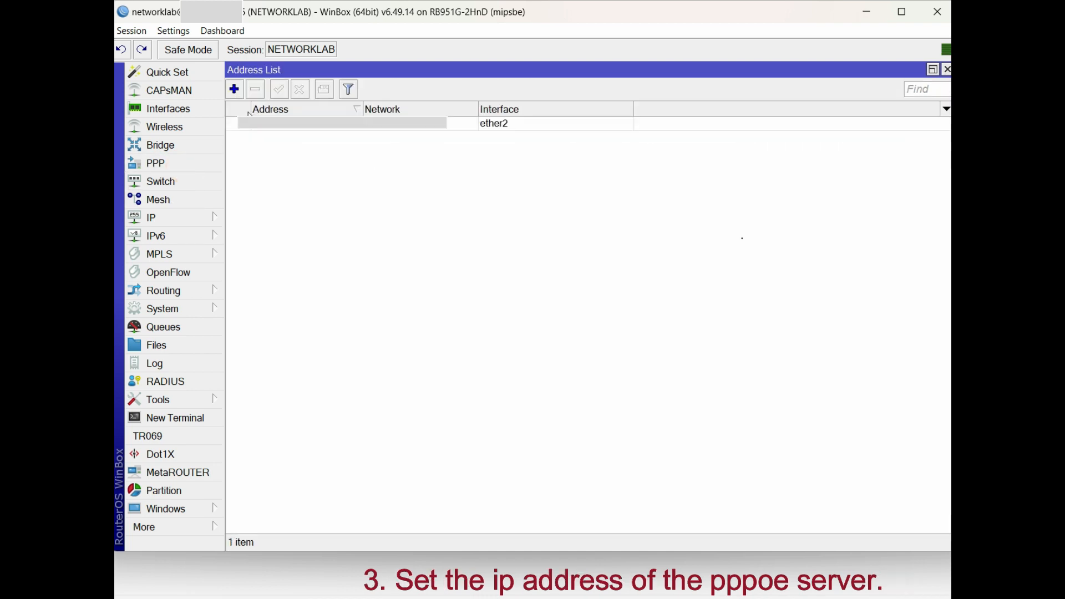
left_click(236, 89)
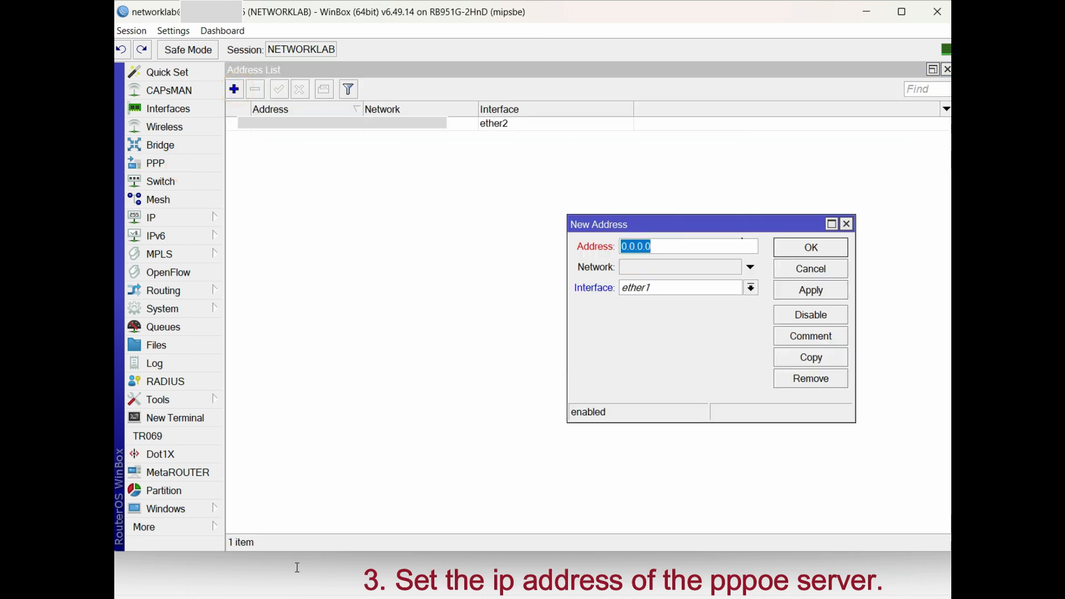
type("10.10.")
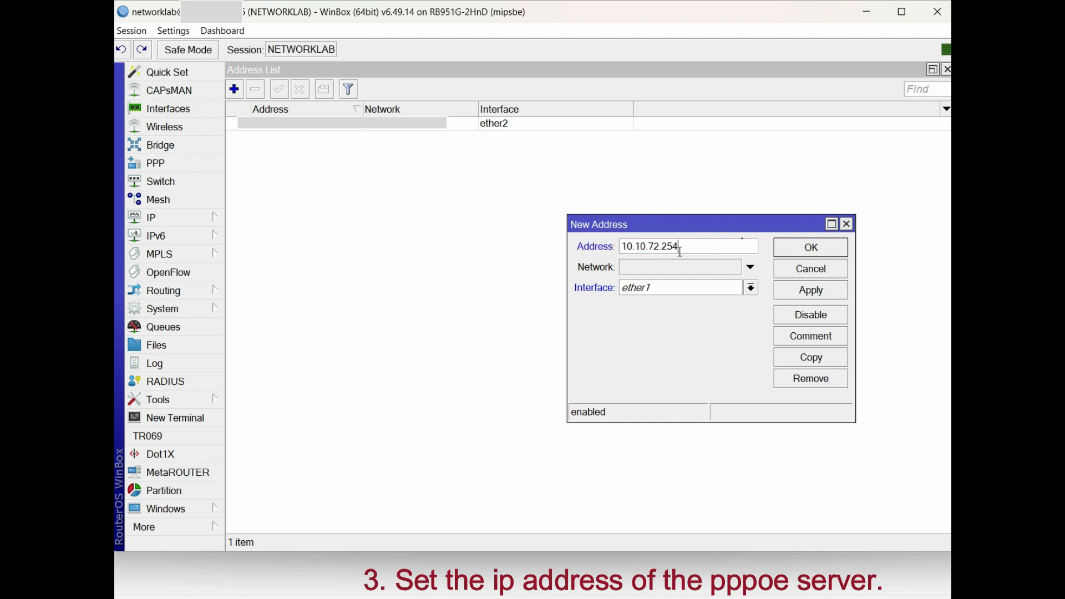
left_click(693, 291)
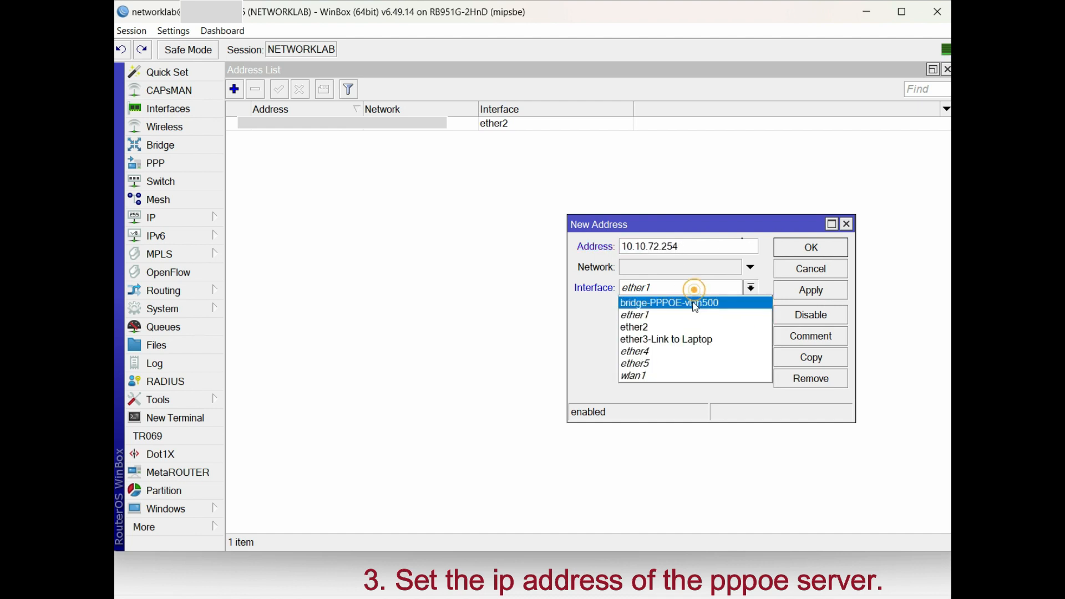
left_click(691, 301)
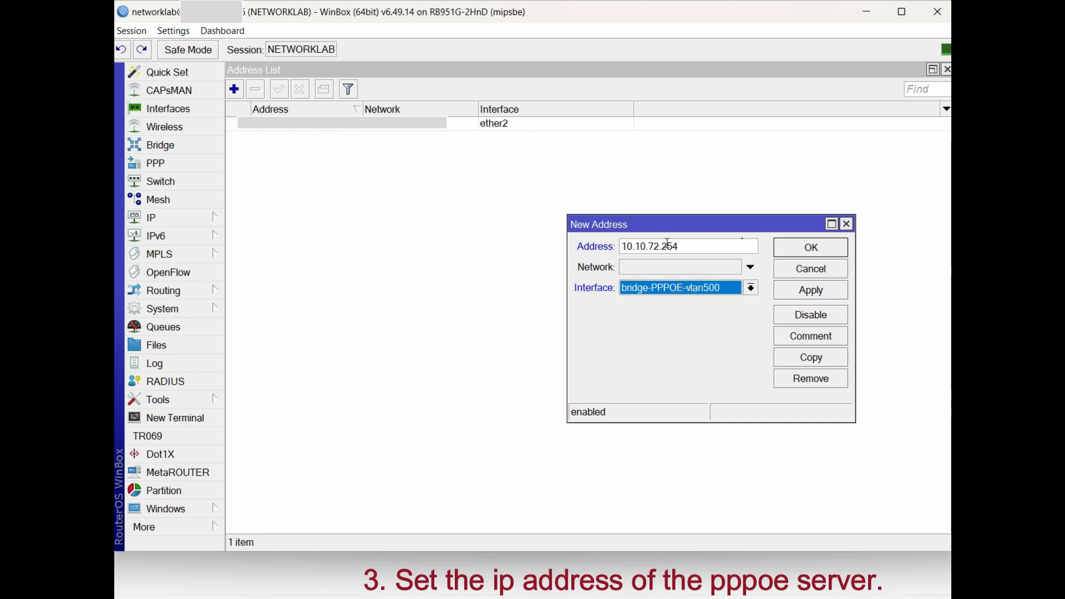
left_click(807, 291)
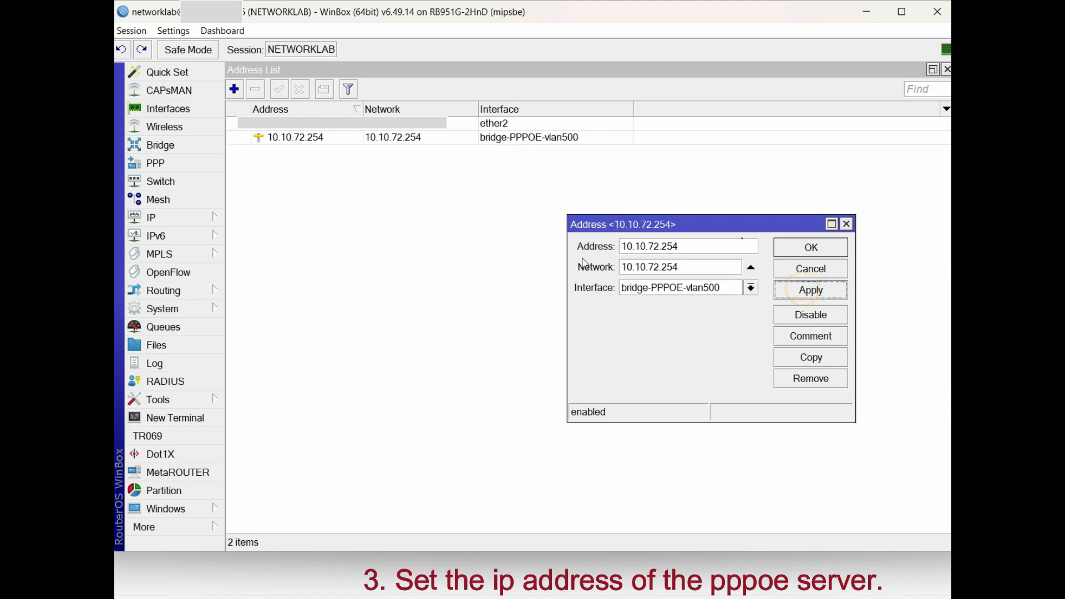
left_click(811, 247)
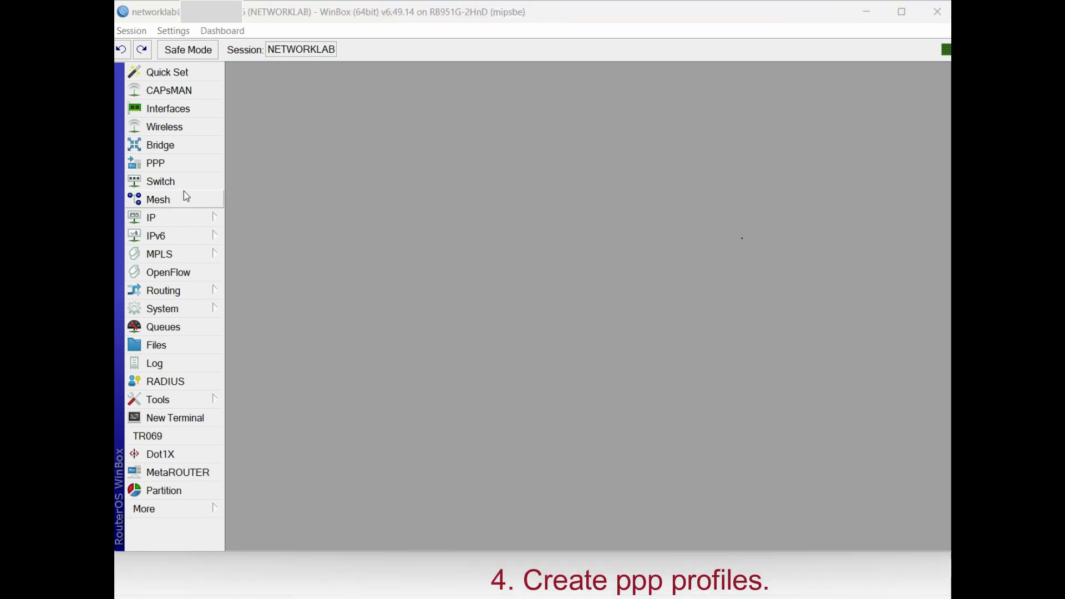
Edit the default PPP profile to use local address 10.10.72.254 and DNS 8.8.8.8
left_click(190, 163)
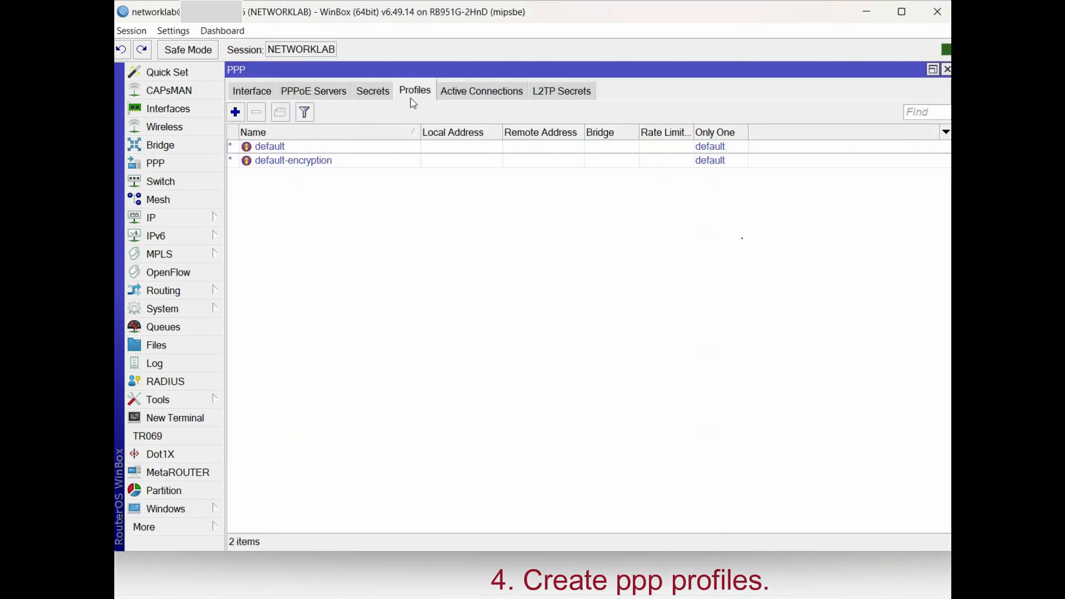
double_click(372, 147)
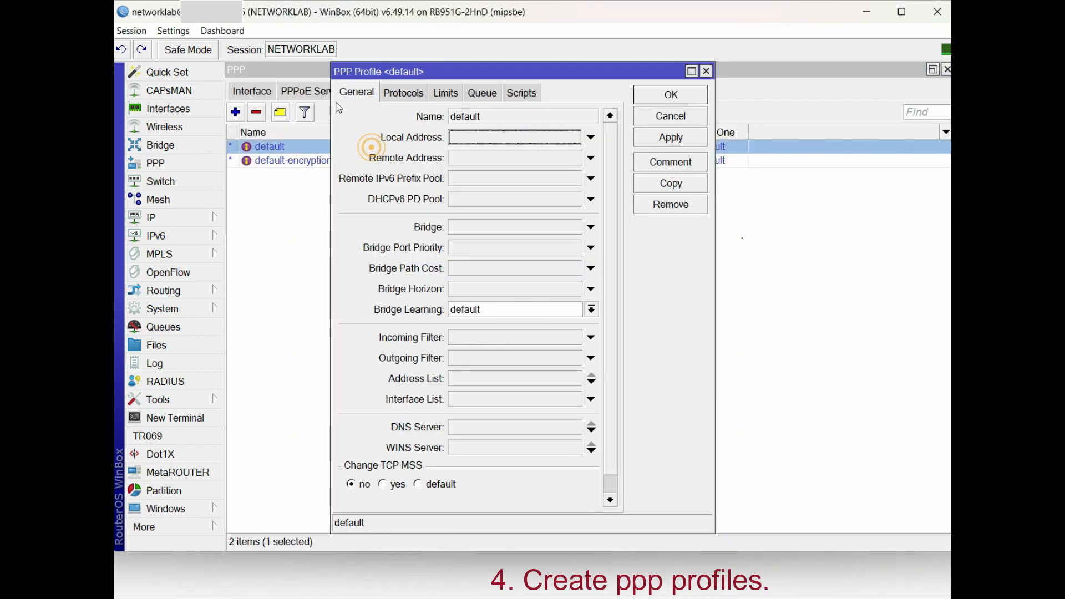
left_click(527, 137)
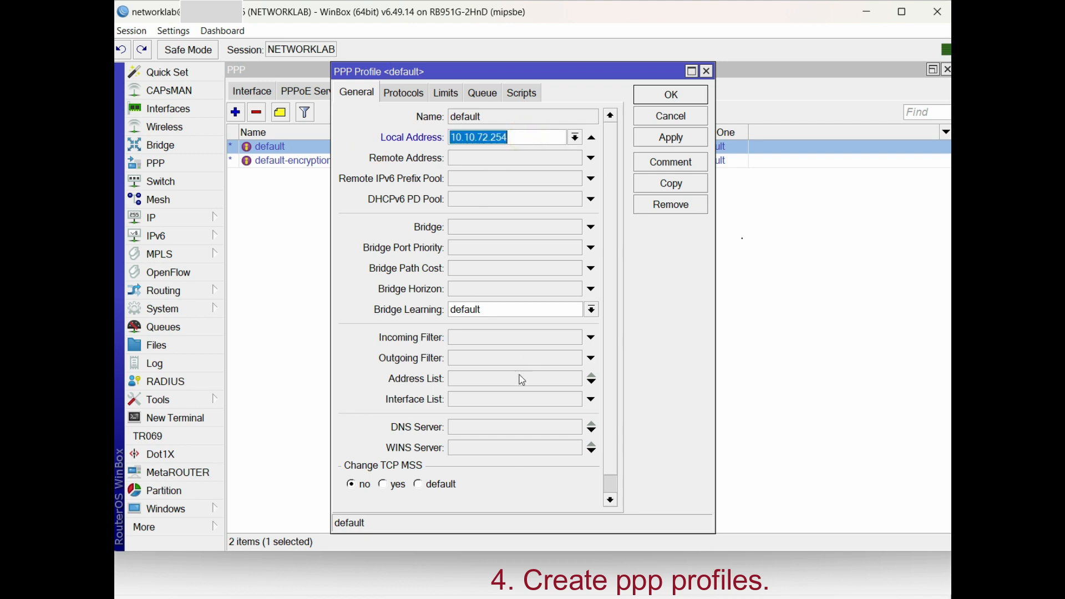
left_click(490, 427)
type("8.8.8.")
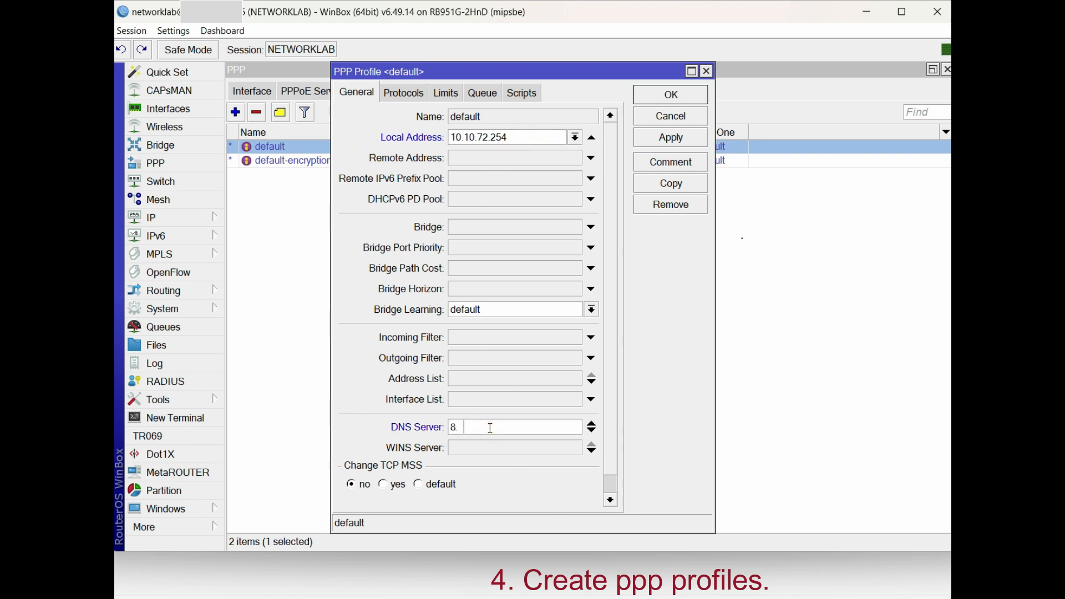
double_click(520, 430)
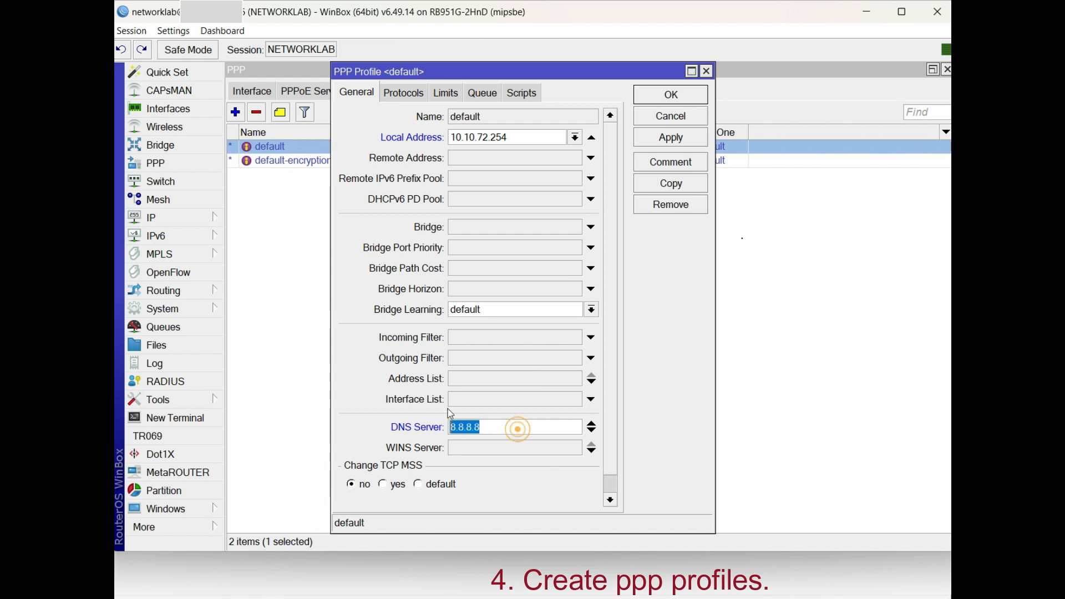
double_click(516, 139)
left_click(655, 140)
left_click(652, 136)
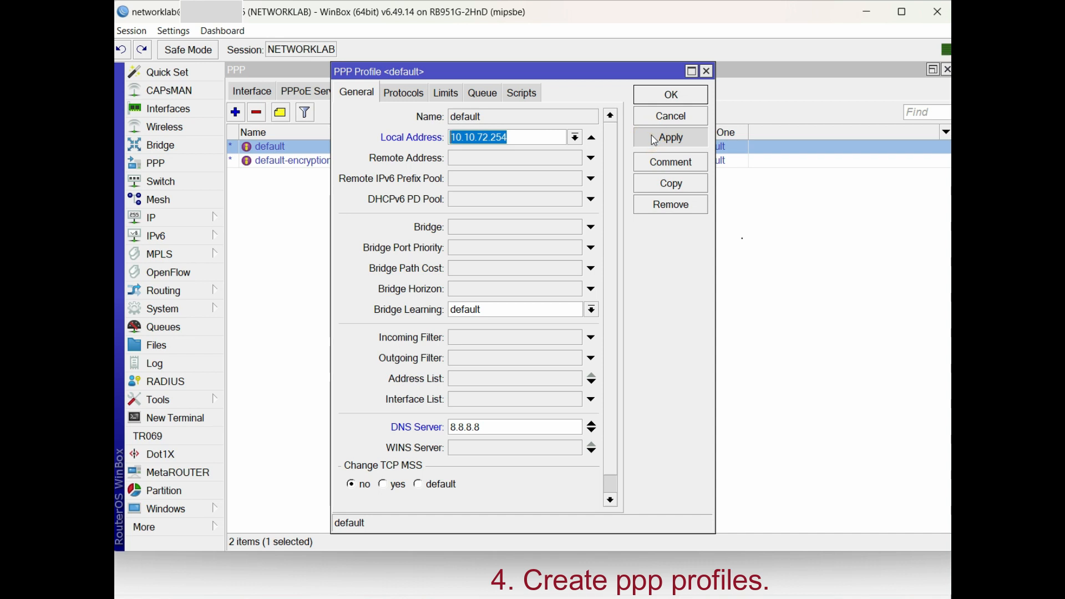
left_click(654, 95)
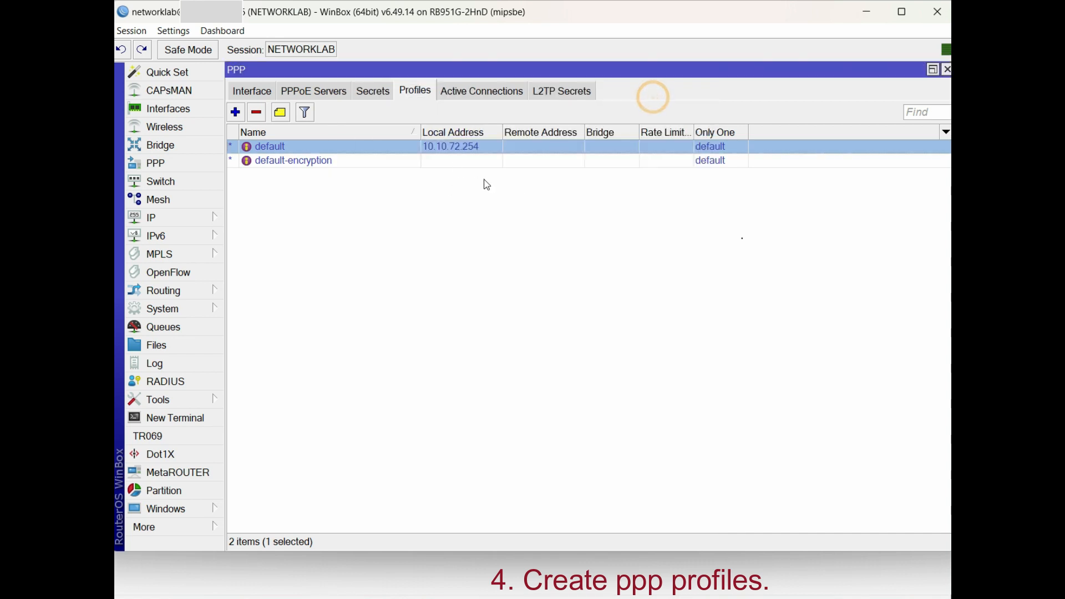
Create PPP profile PPPOE-100MB: local 10.10.72.254, remote pool PPPOE-Pool1-100MB, DNS 8.8.8.8
left_click(238, 114)
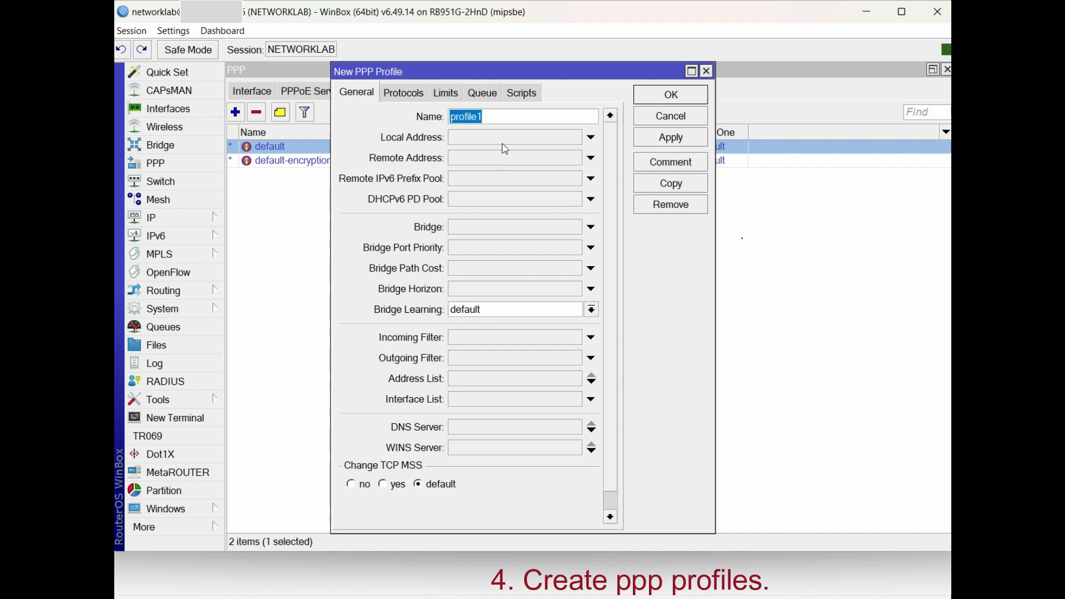
type("PPPOE-100MB")
left_click(503, 139)
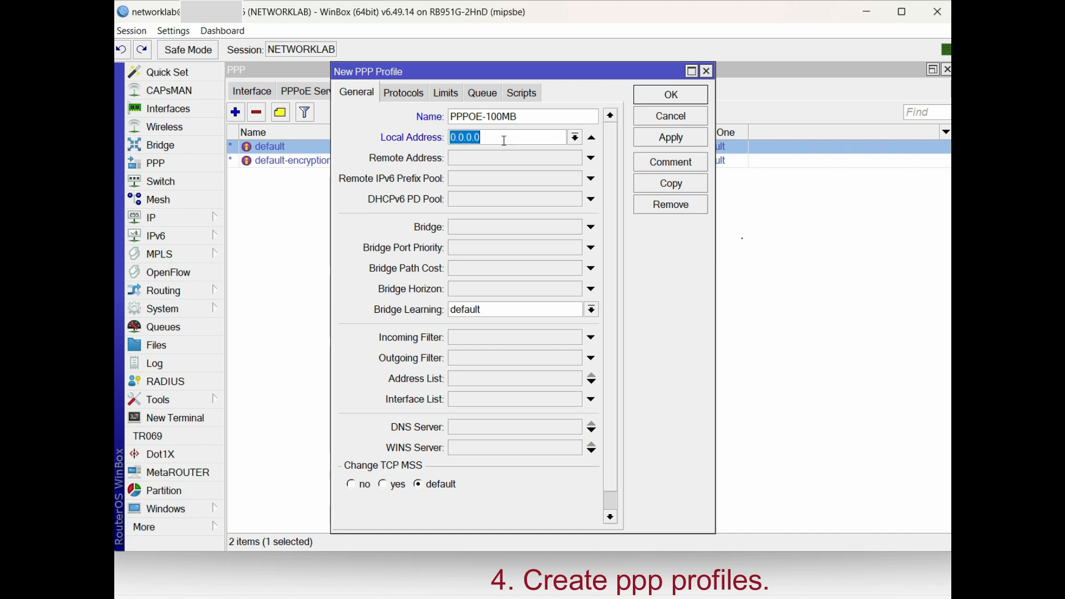
left_click(576, 137)
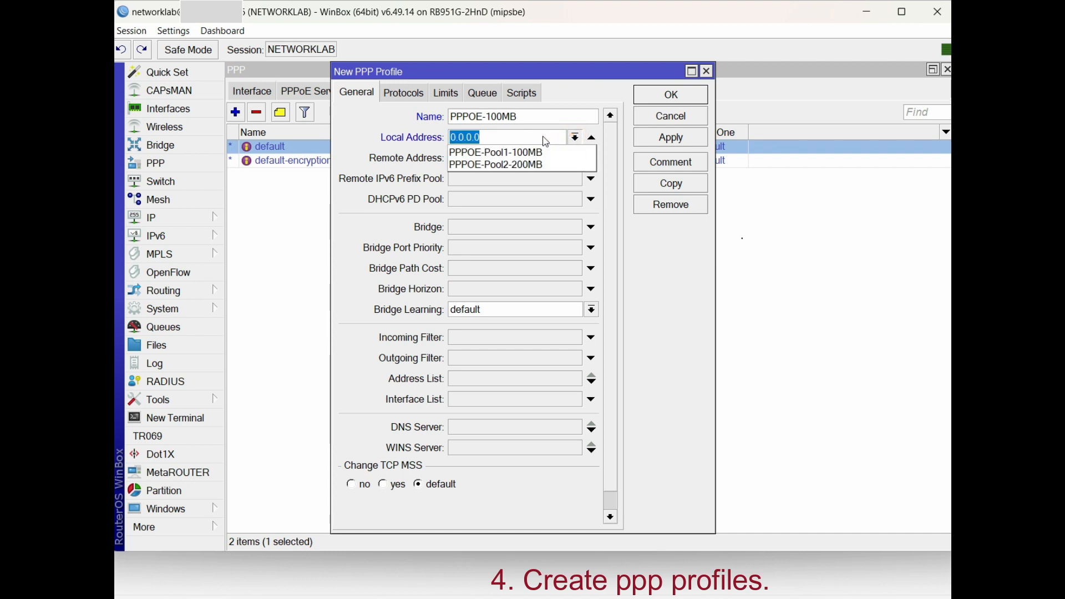
type("10.10.")
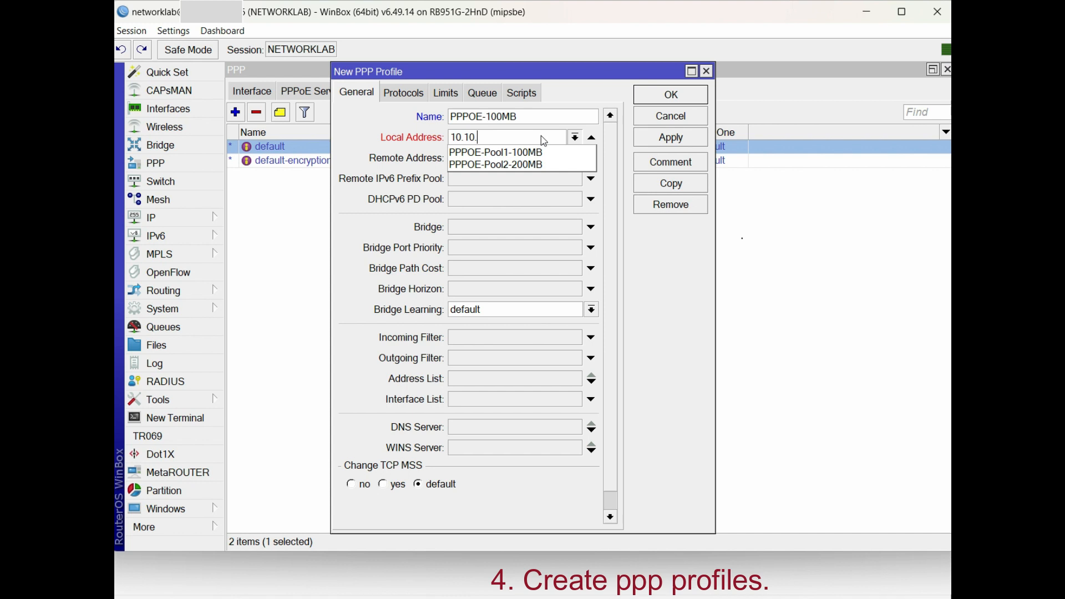
type("72.154")
left_click(360, 114)
left_click(478, 160)
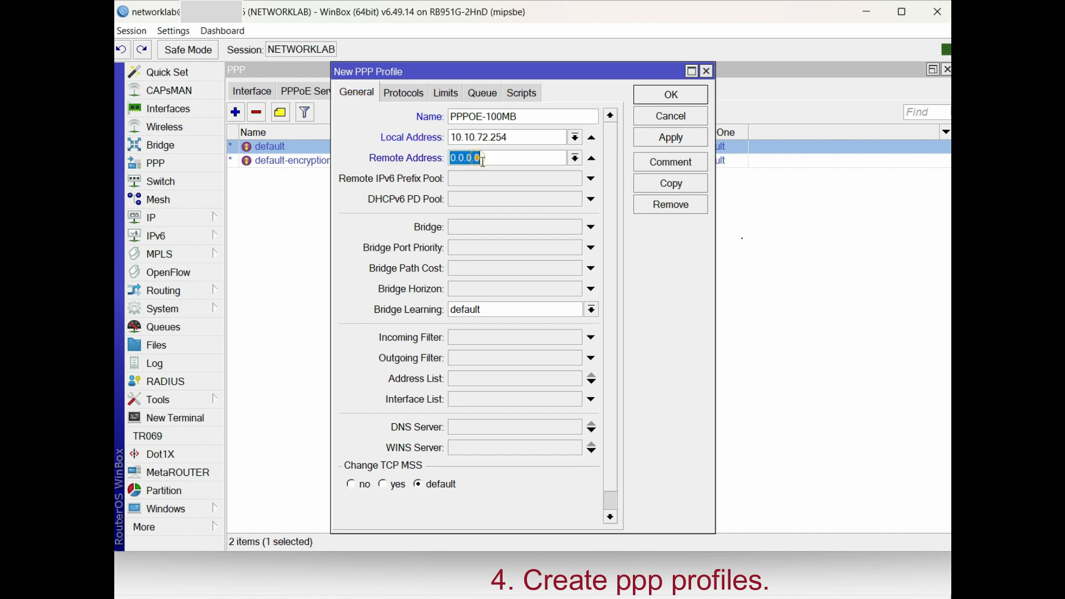
left_click(574, 158)
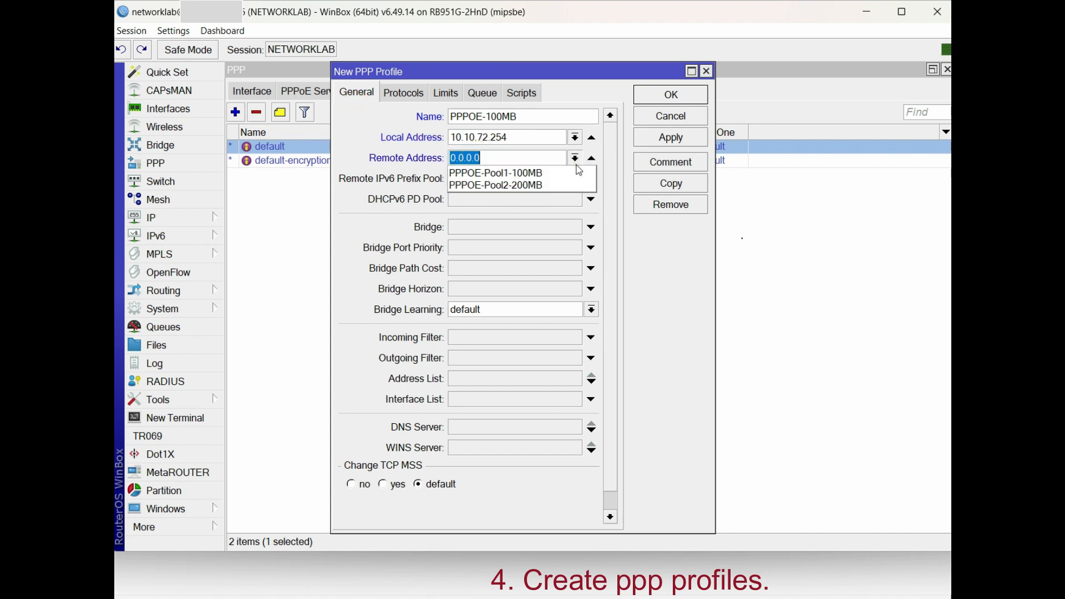
left_click(544, 174)
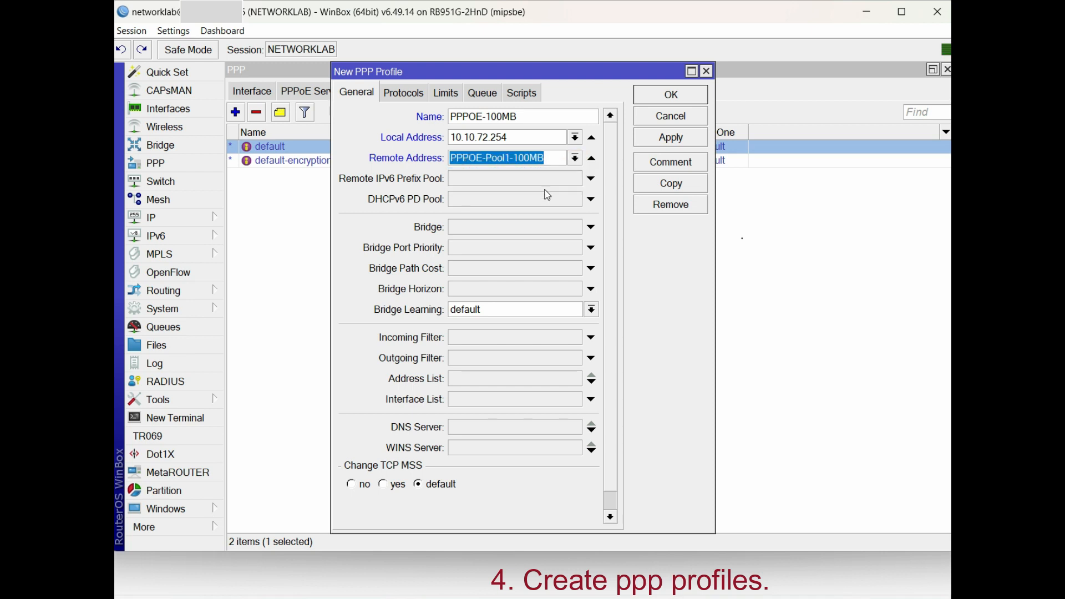
left_click(495, 428)
type("8.8.8.8")
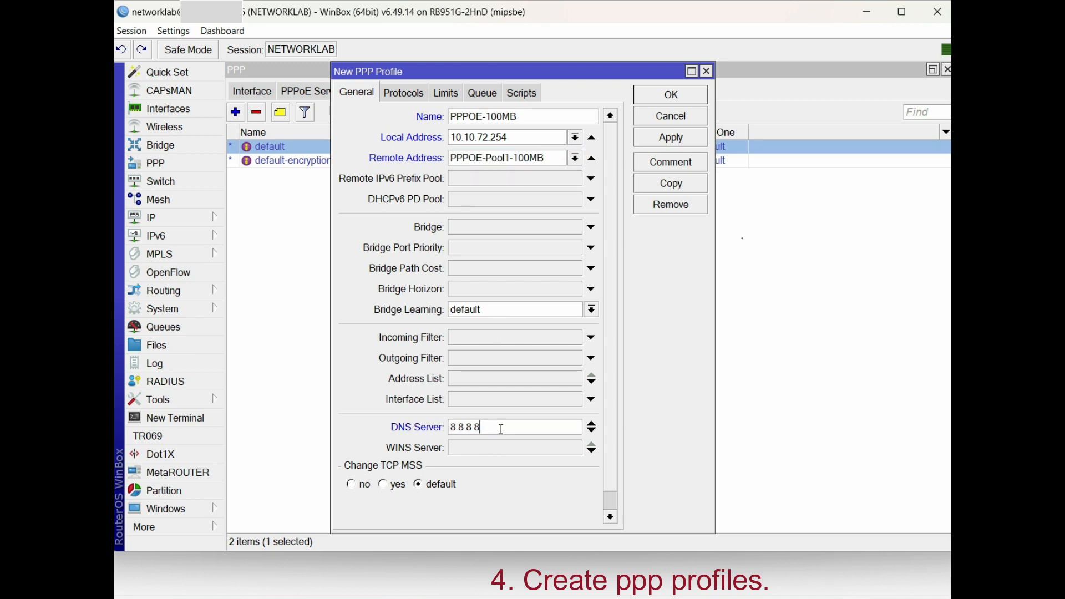
double_click(493, 433)
Give PPPOE-100MB a 100m/100m rate limit with Only One set to yes, and save it
left_click(410, 95)
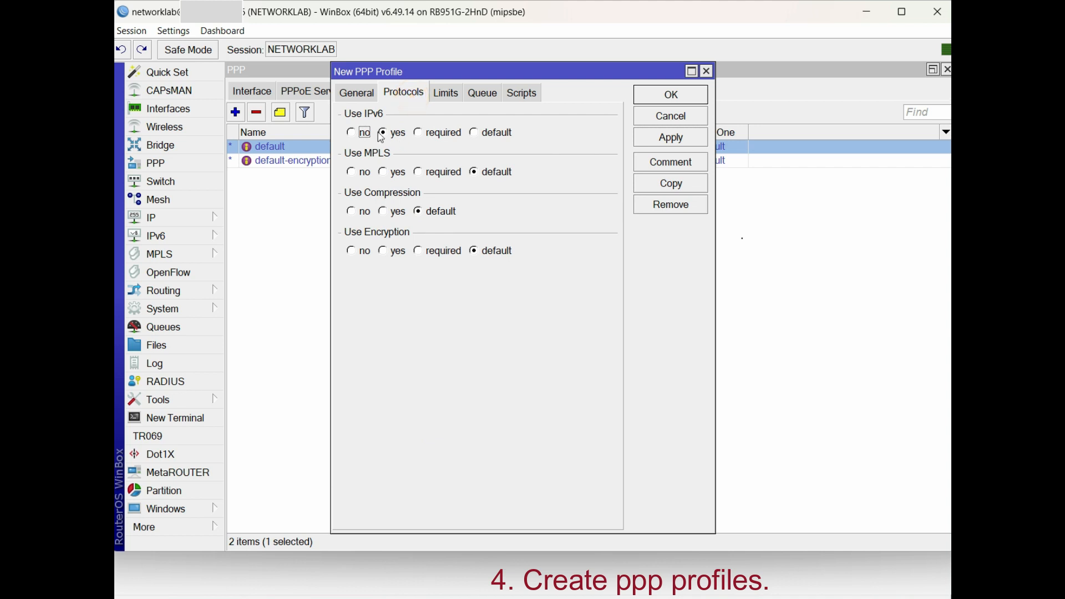
left_click(446, 94)
left_click(464, 166)
type("100m/100m")
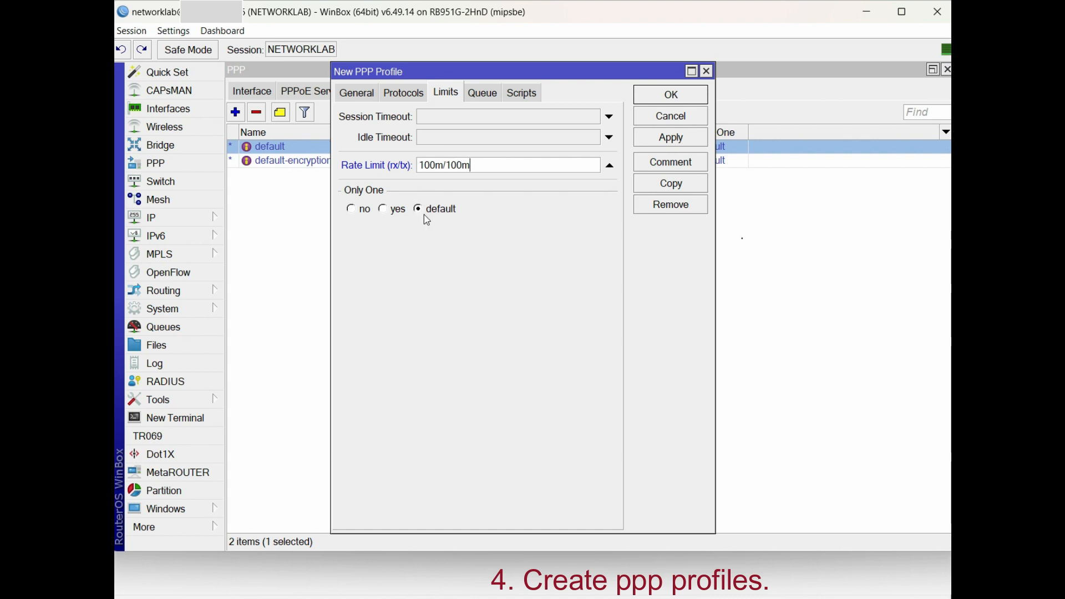
left_click(396, 210)
left_click(358, 95)
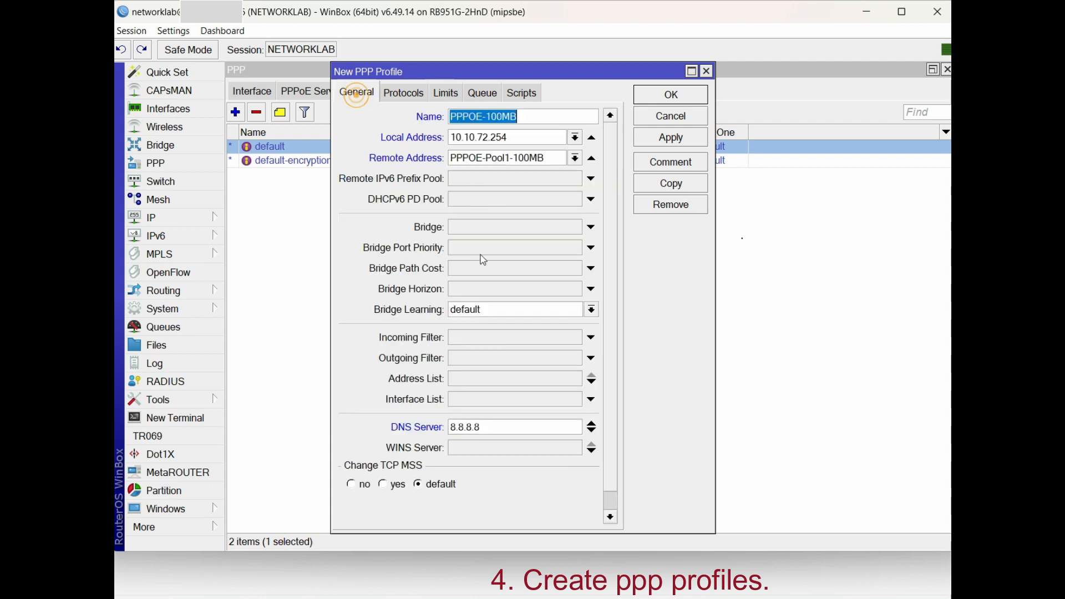
left_click(673, 143)
left_click(671, 95)
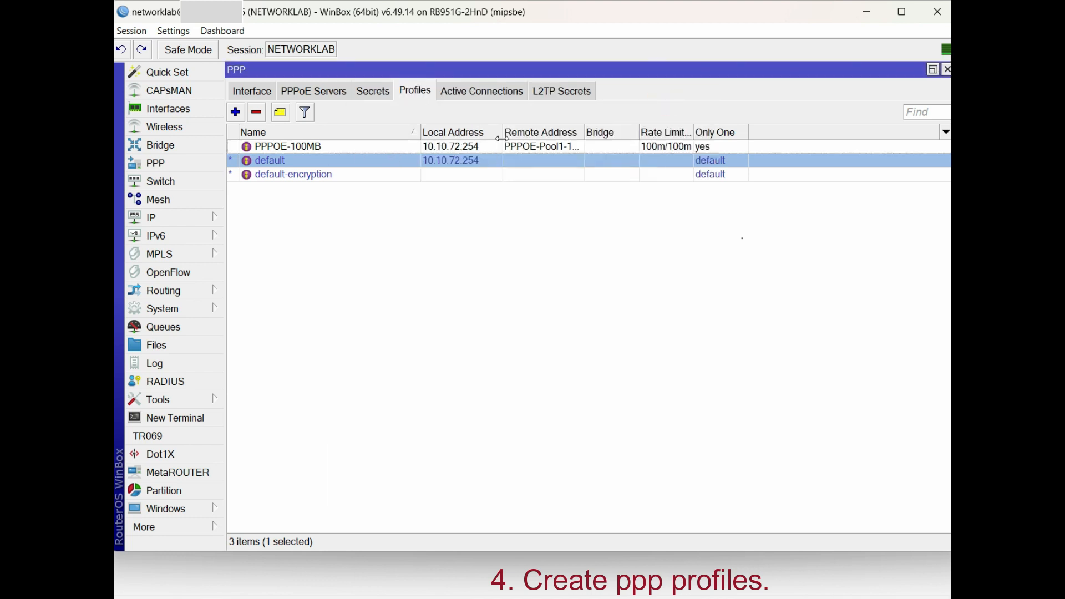
Create PPP profile PPPOE-200MB: local 10.10.72.254, remote pool PPPOE-Pool2-200MB, DNS 8.8.8.8
left_click_drag(586, 133, 625, 132)
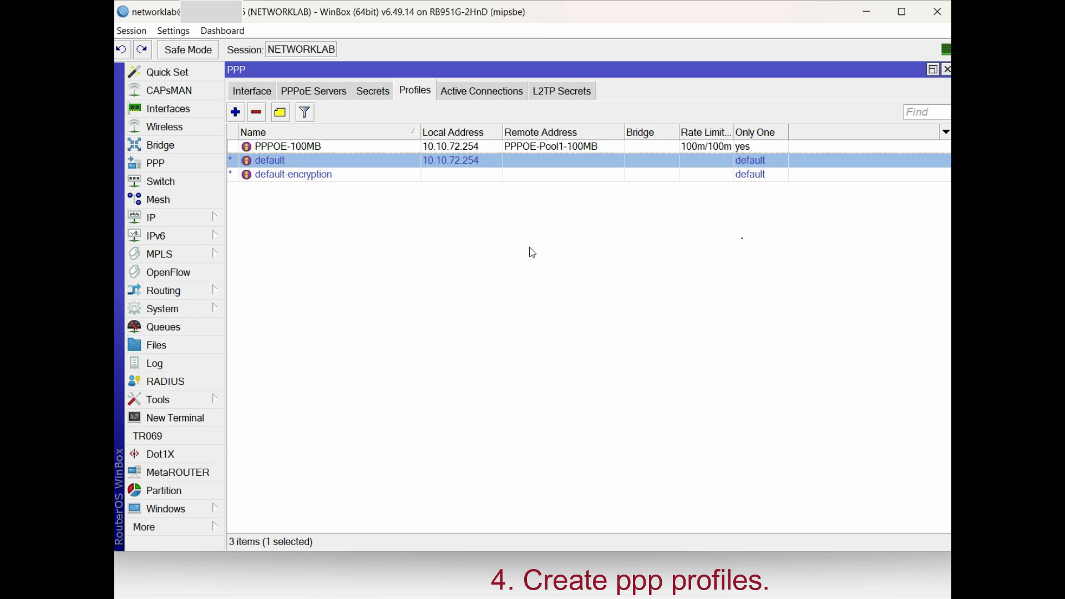
left_click(235, 112)
type("PPPOE-200")
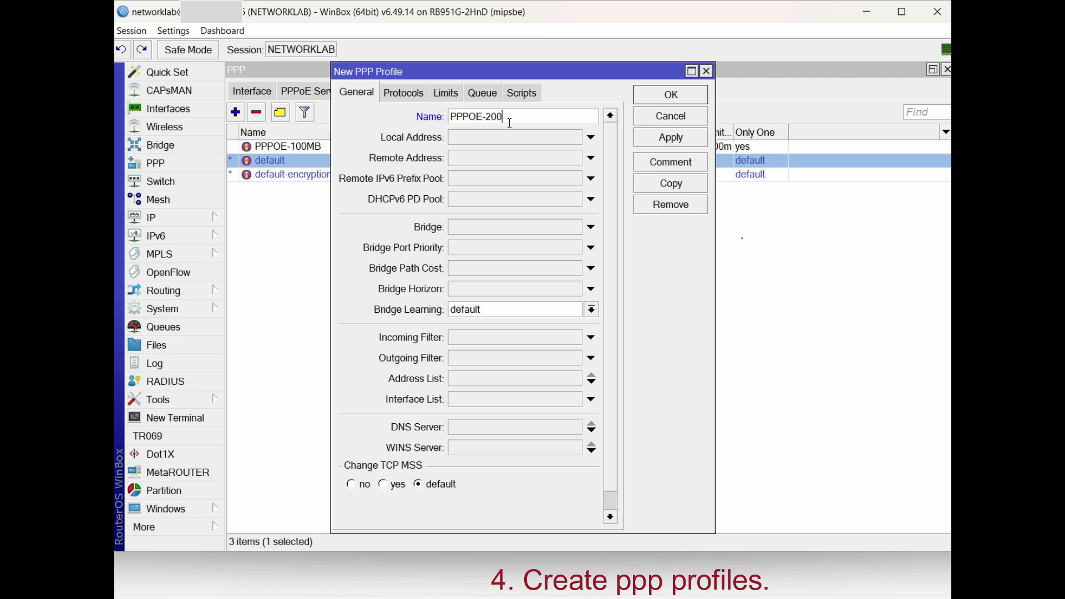
left_click_drag(481, 68, 532, 181)
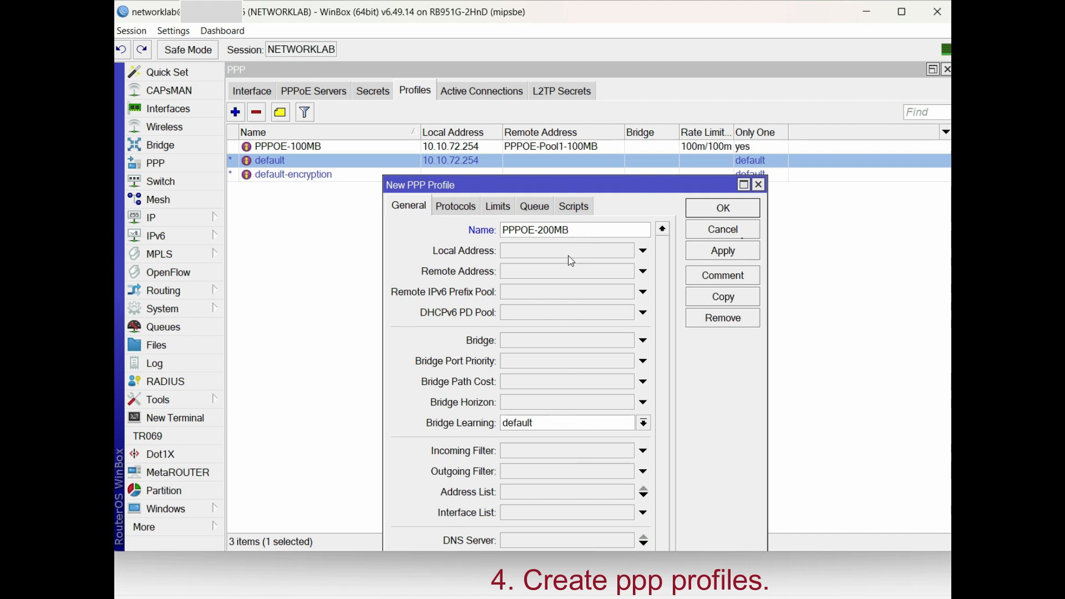
left_click(569, 255)
type("10.10.")
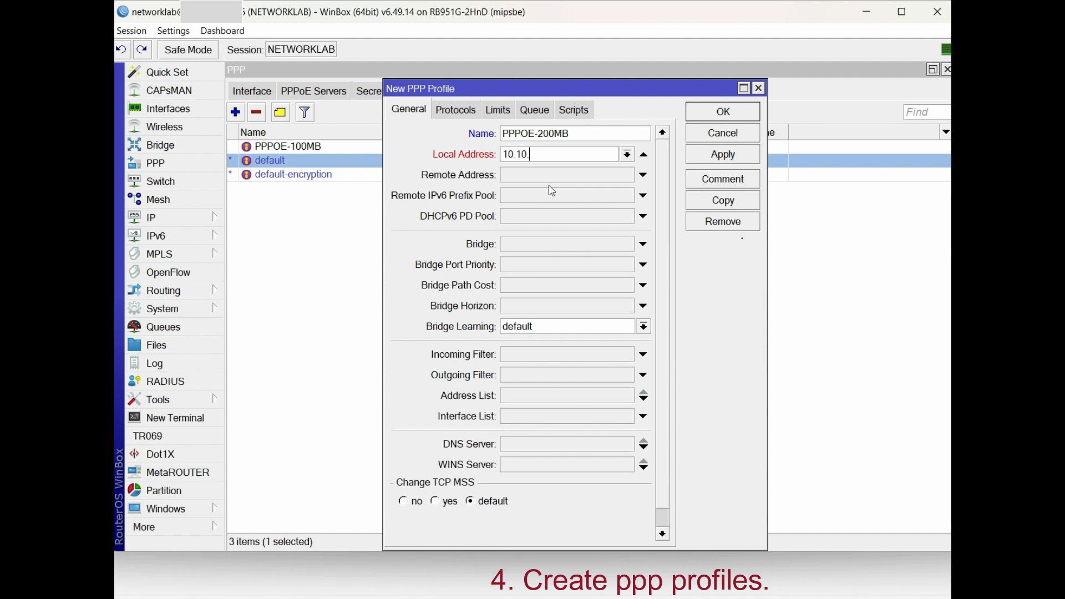
type("72.254")
left_click(548, 176)
left_click(627, 175)
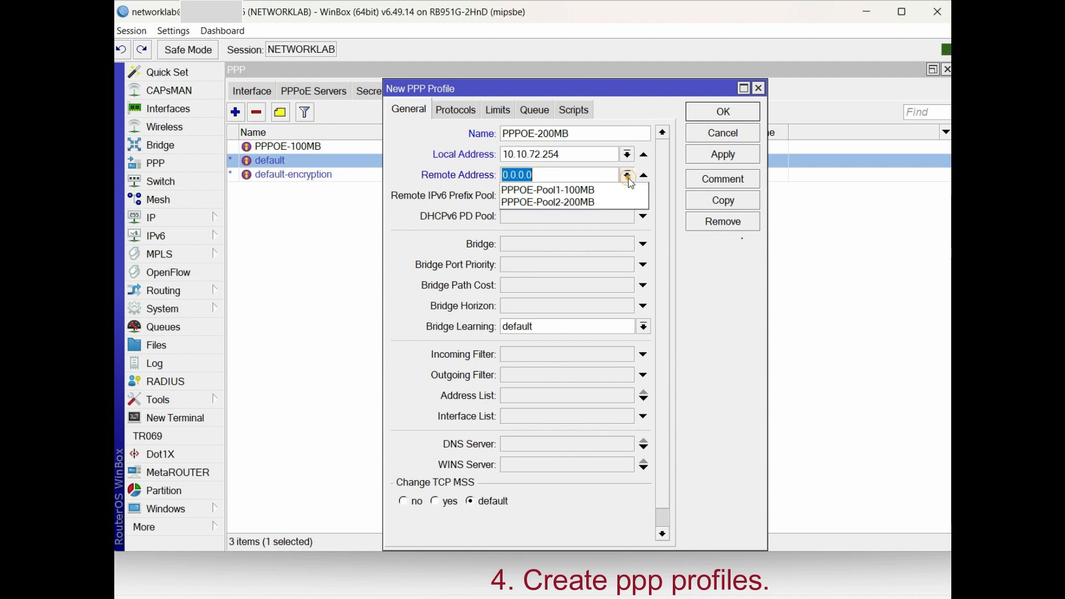
left_click(608, 204)
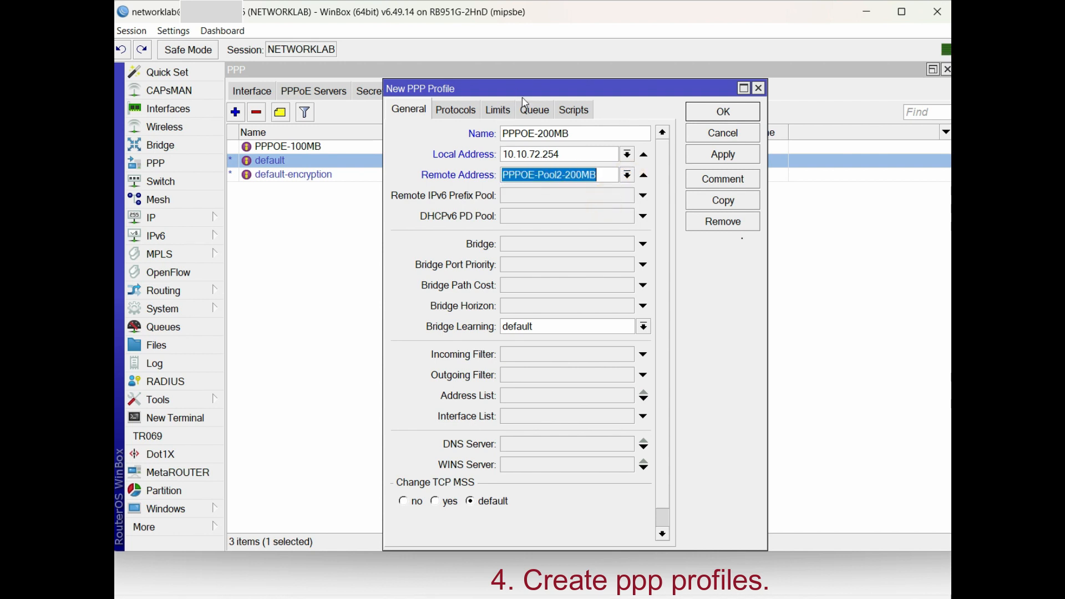
left_click(528, 444)
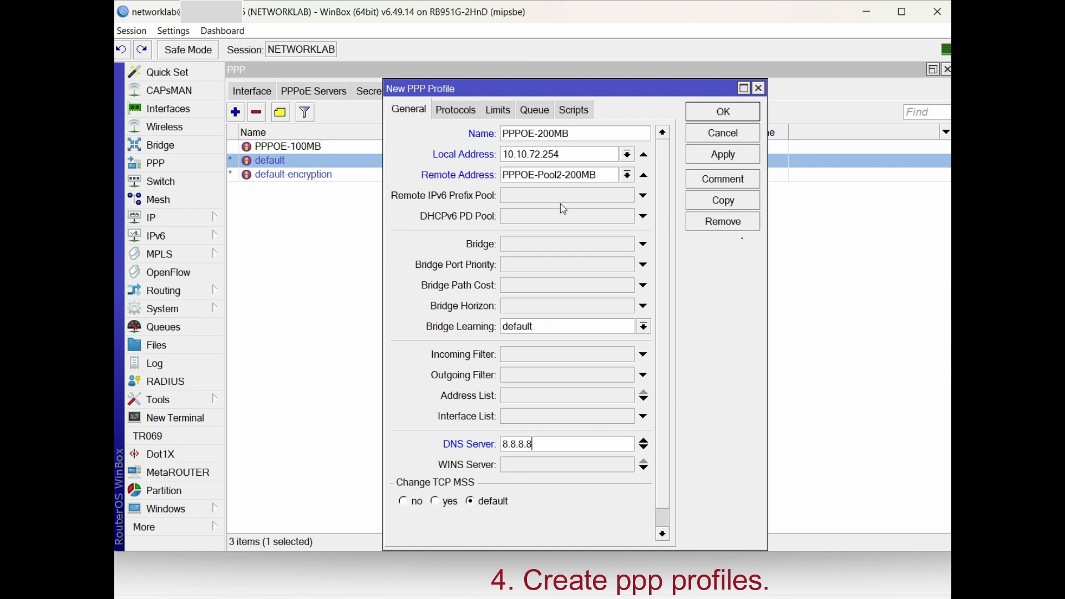
Give PPPOE-200MB a 200m/200m rate limit with Only One yes, save it, and review both profiles
left_click(497, 111)
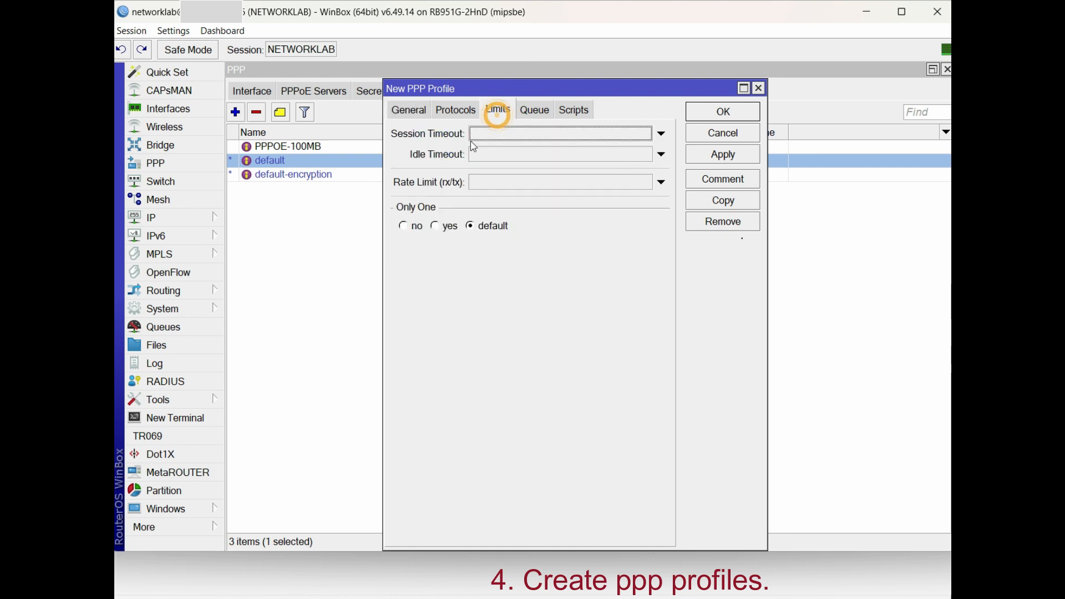
left_click(442, 227)
left_click(481, 184)
type("200m/200m")
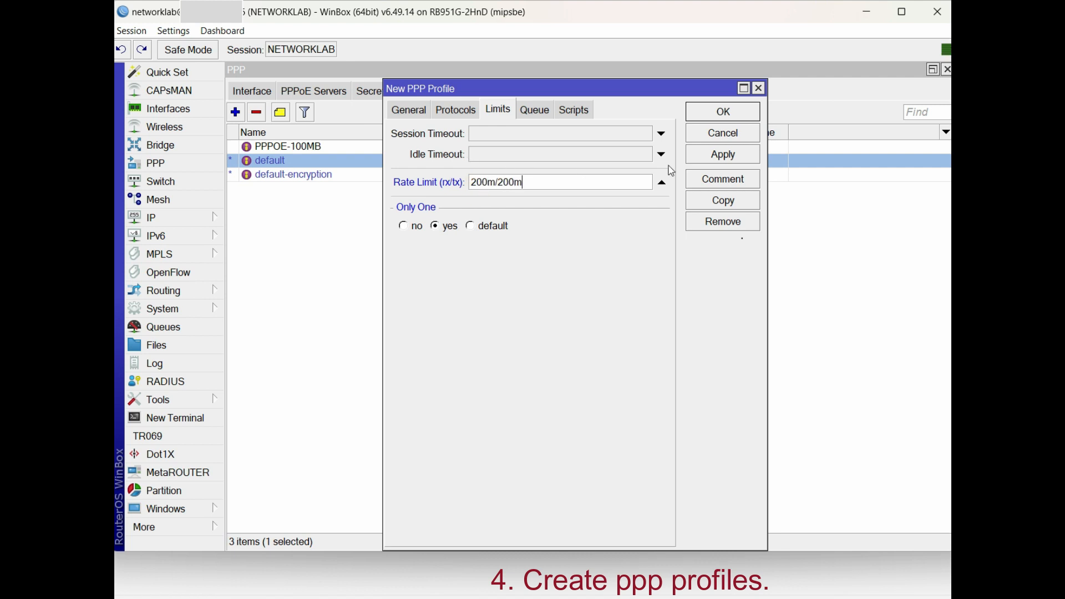
left_click(705, 155)
left_click(713, 116)
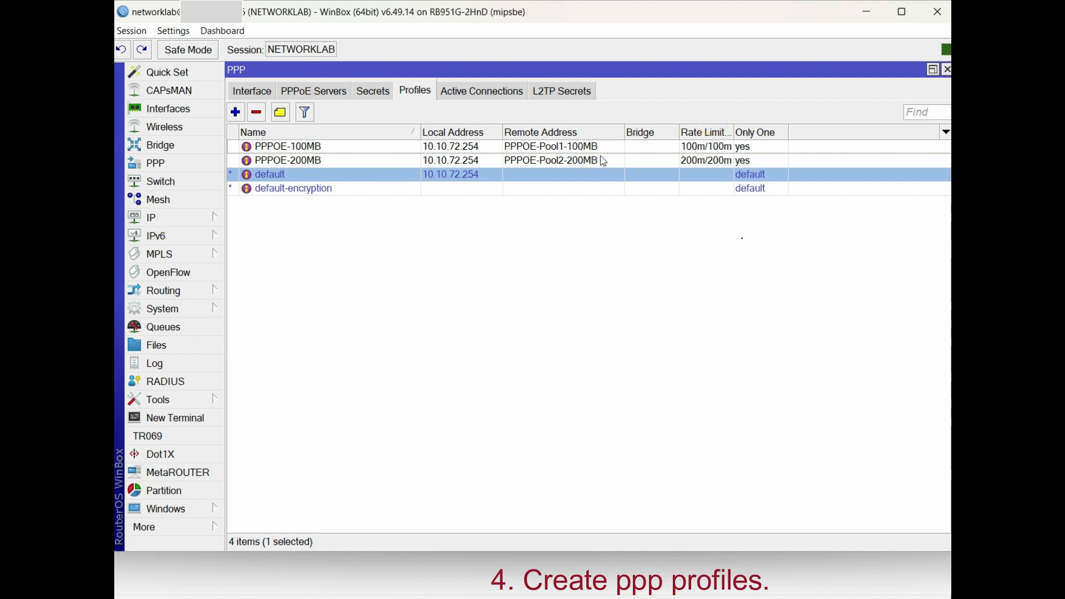
left_click(360, 158)
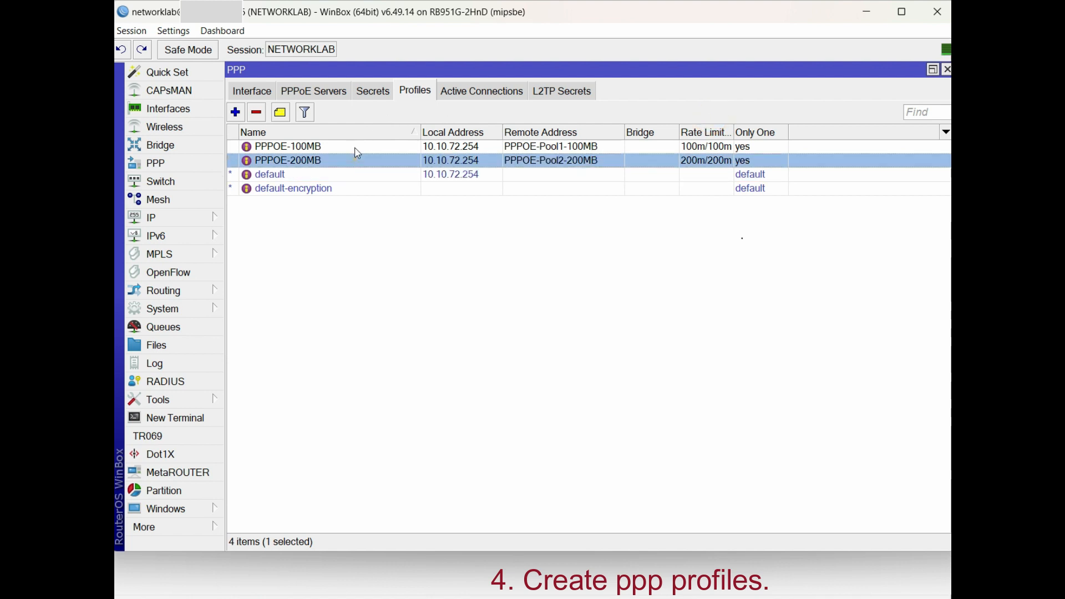
left_click(355, 147)
Start a new PPP secret with a user name, the pasted password, service pppoe and profile PPPOE-100MB
left_click(371, 96)
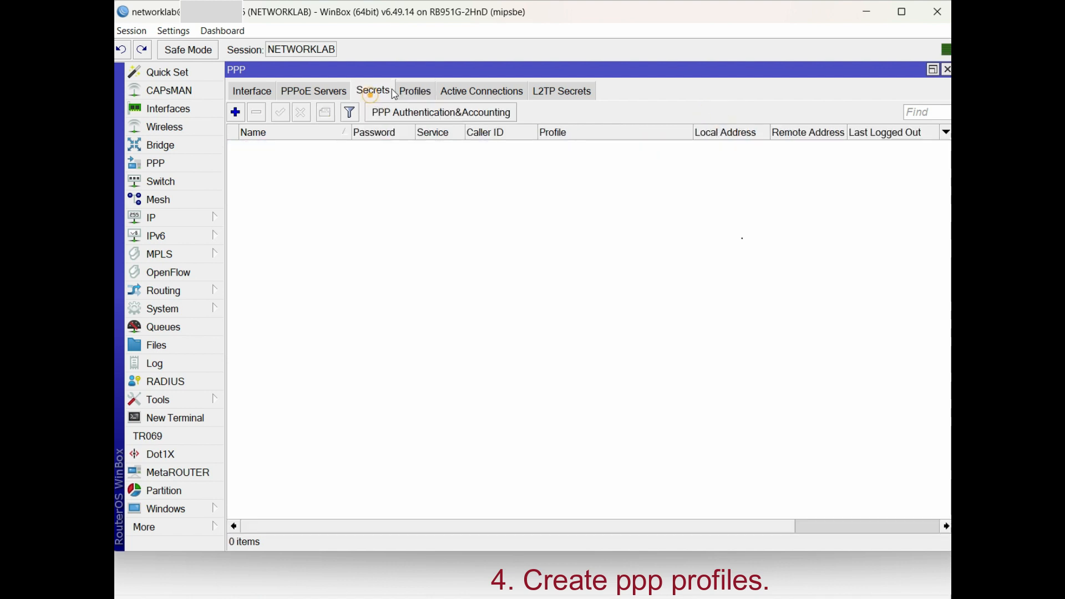
left_click(236, 112)
type("networkla")
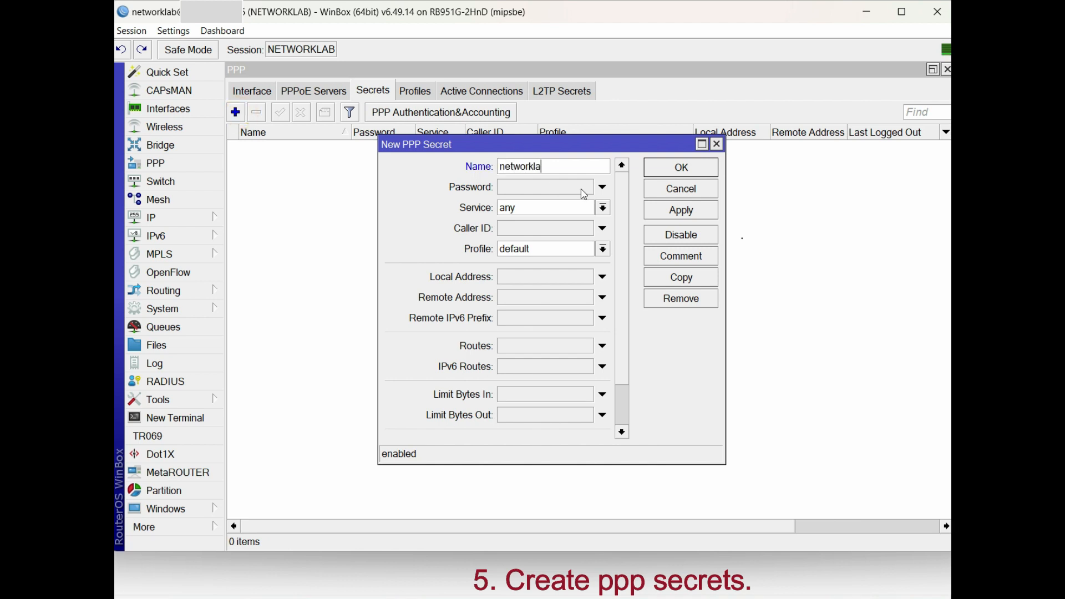
type("b-200m")
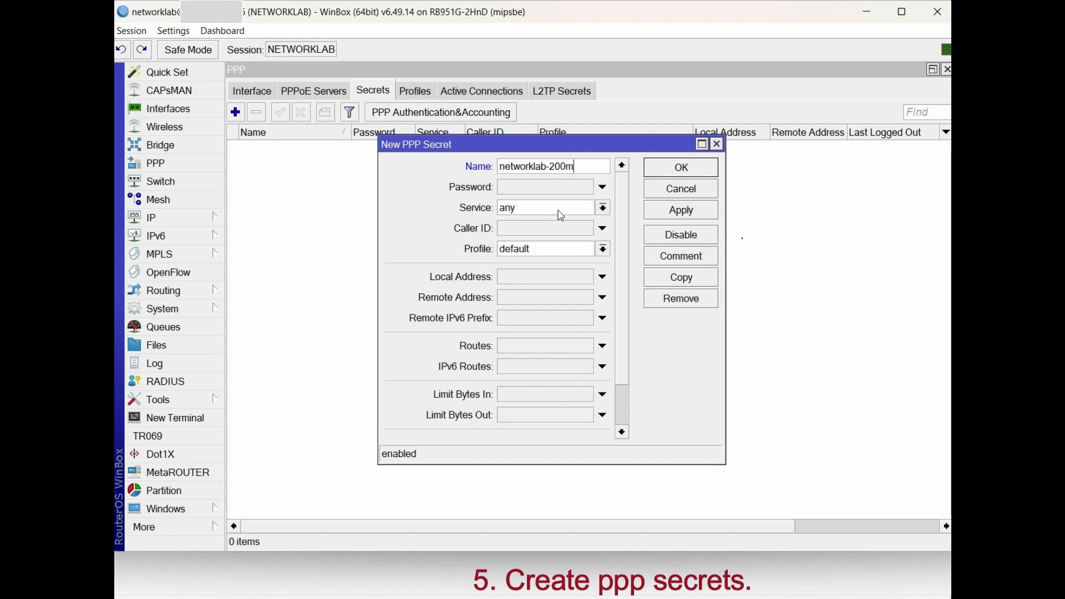
left_click(552, 188)
left_click_drag(547, 167, 499, 167)
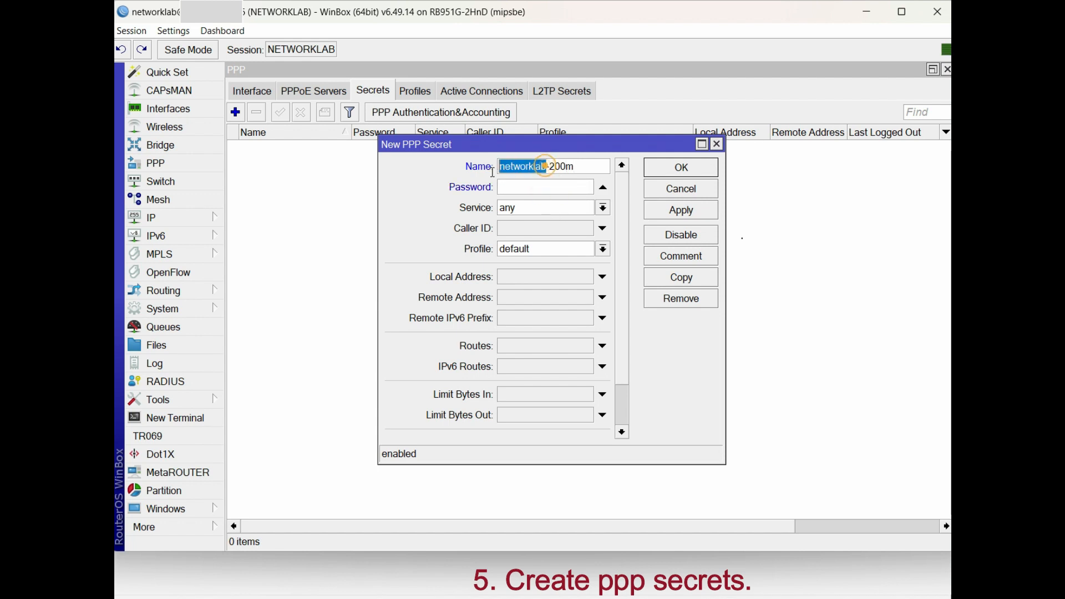
left_click(523, 185)
key("ctrl+v")
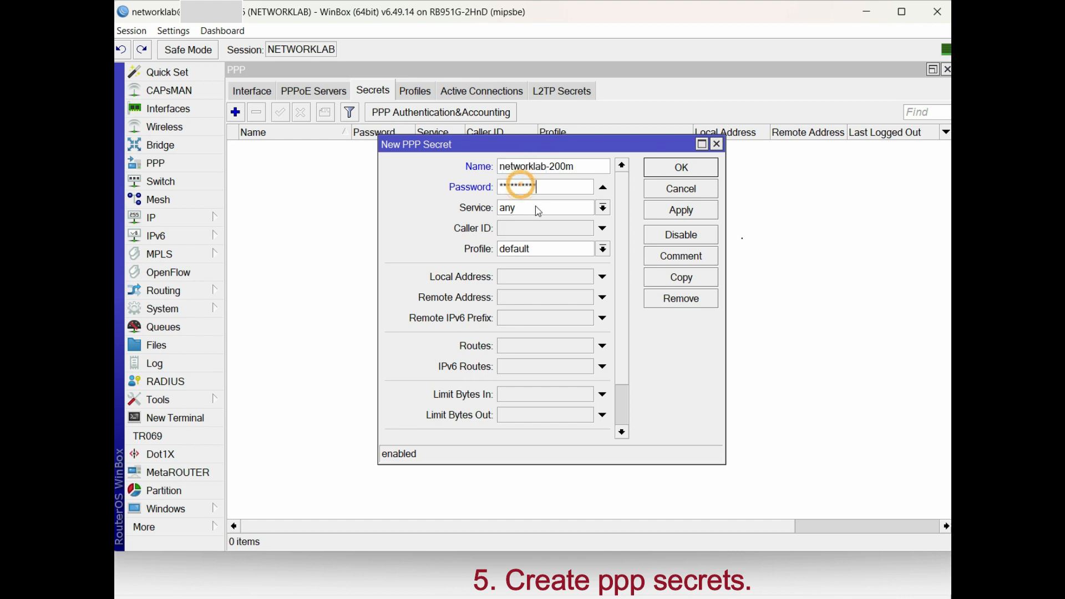
left_click(539, 208)
left_click(528, 265)
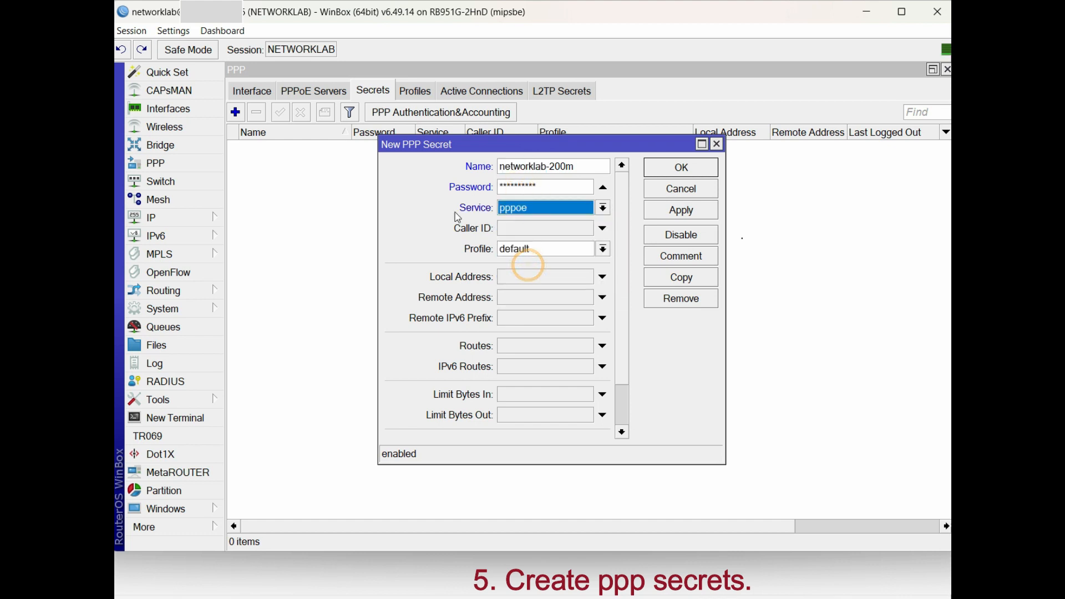
left_click(552, 249)
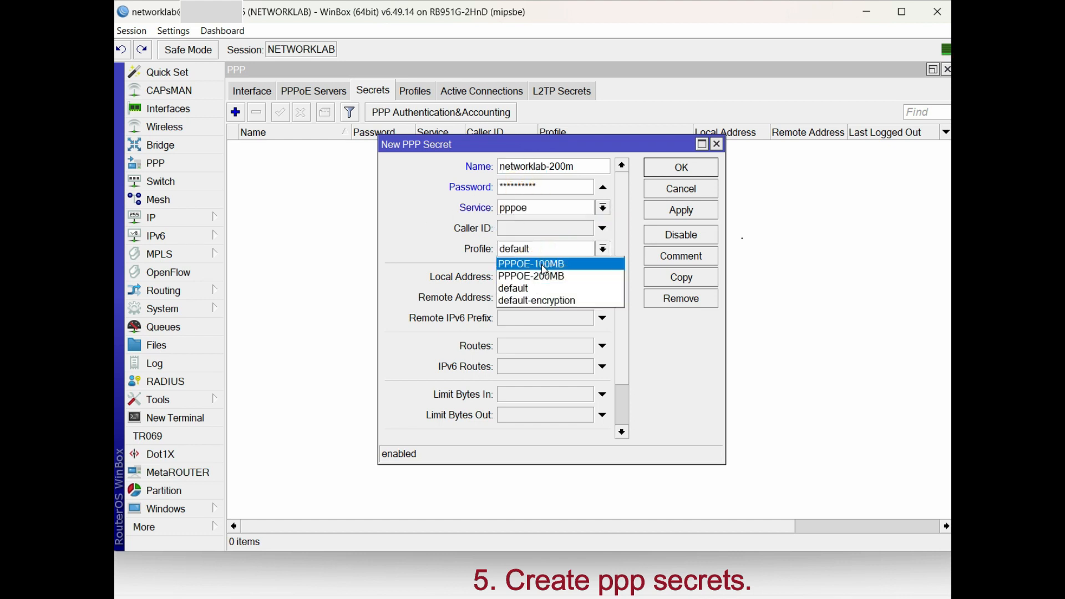
left_click(543, 266)
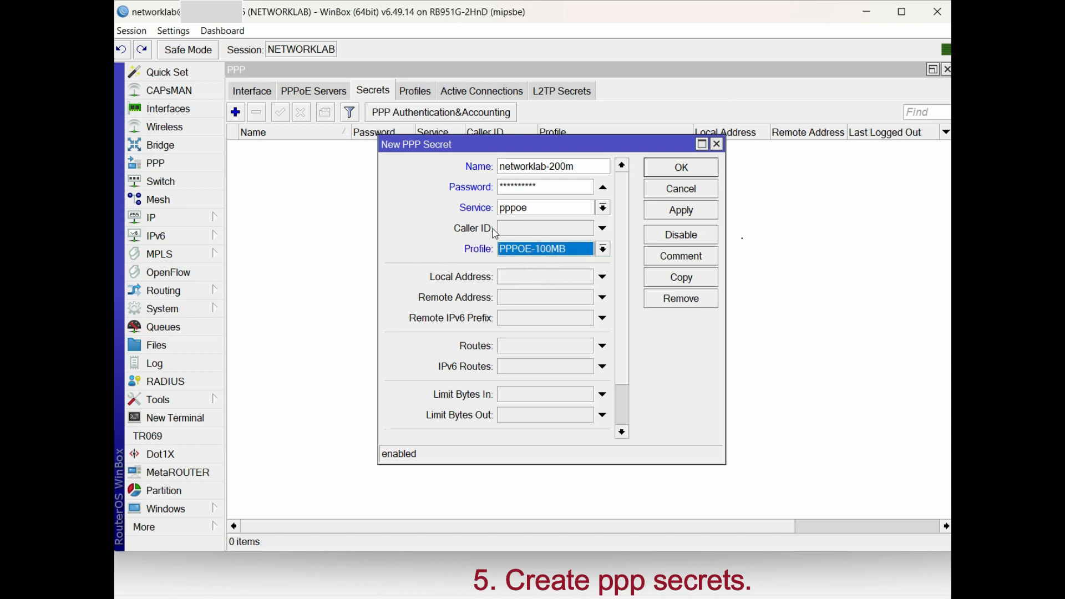
Correct the secret's name to the 100m user, save it, and reopen it for review
left_click(675, 216)
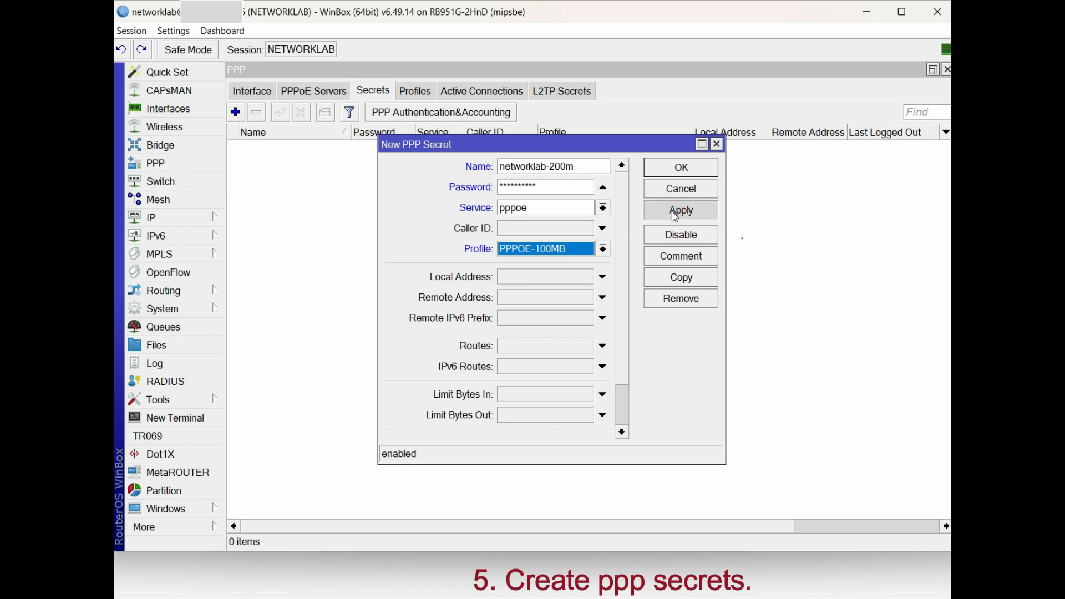
left_click(558, 166)
key("BackSpace")
type("1")
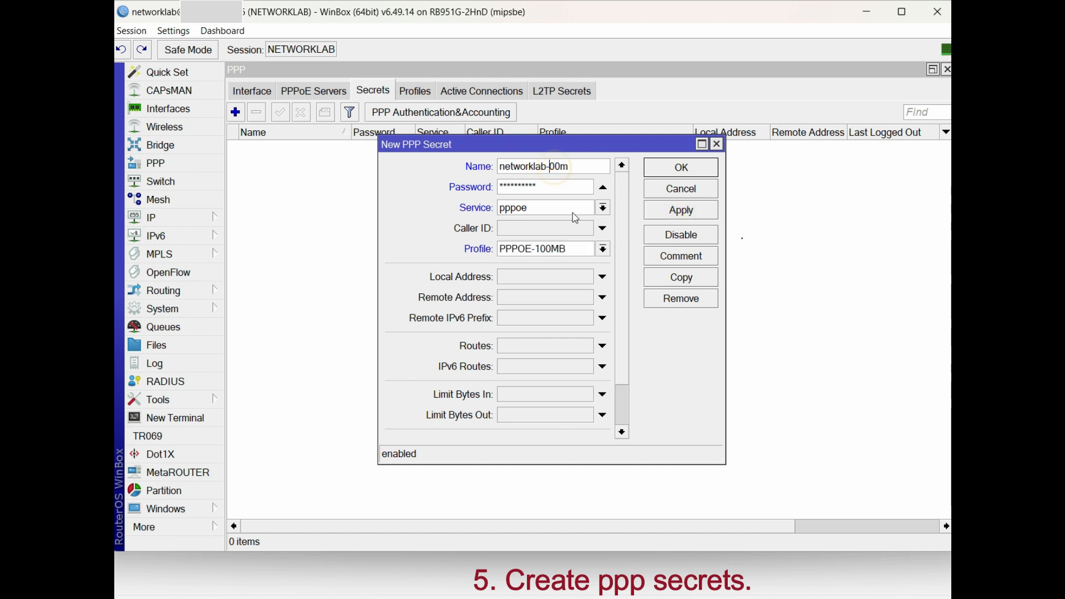
left_click(690, 211)
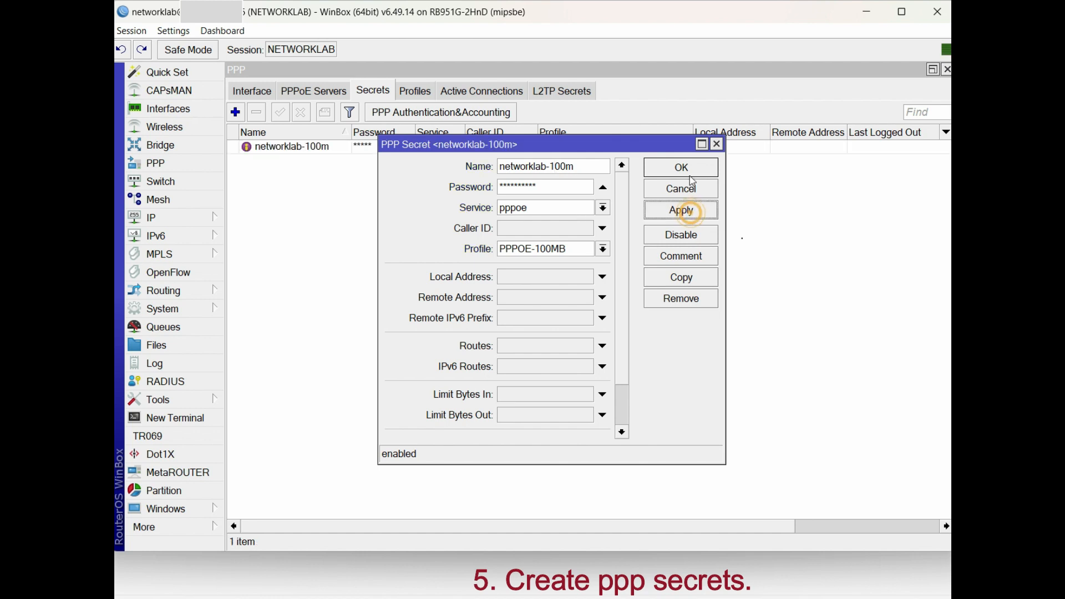
left_click(688, 167)
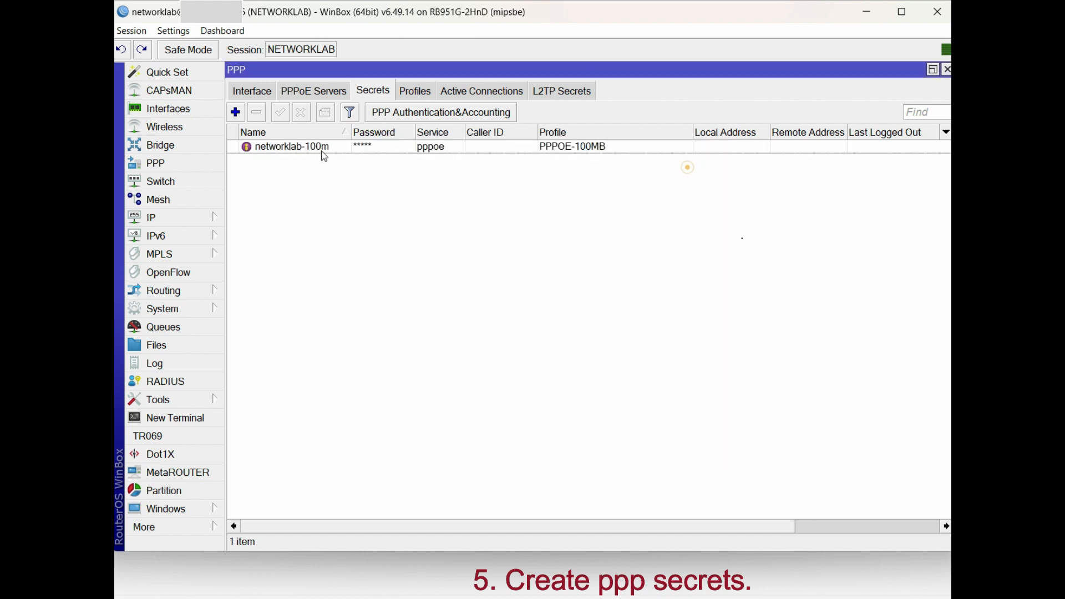
double_click(354, 149)
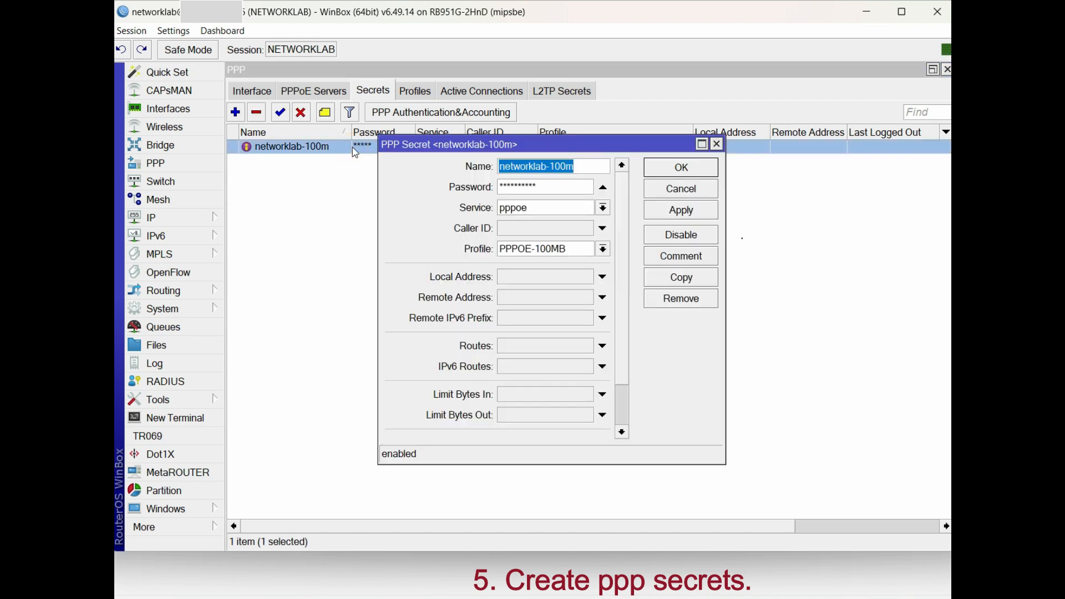
Start a second PPP secret with the 200m user name and the pasted password
left_click(717, 144)
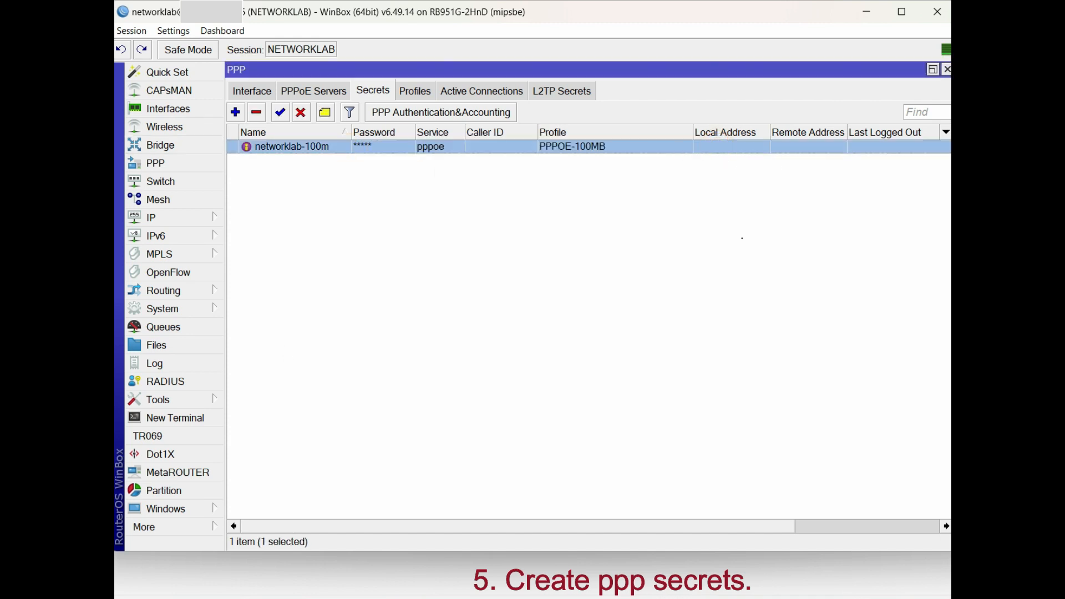
left_click(235, 112)
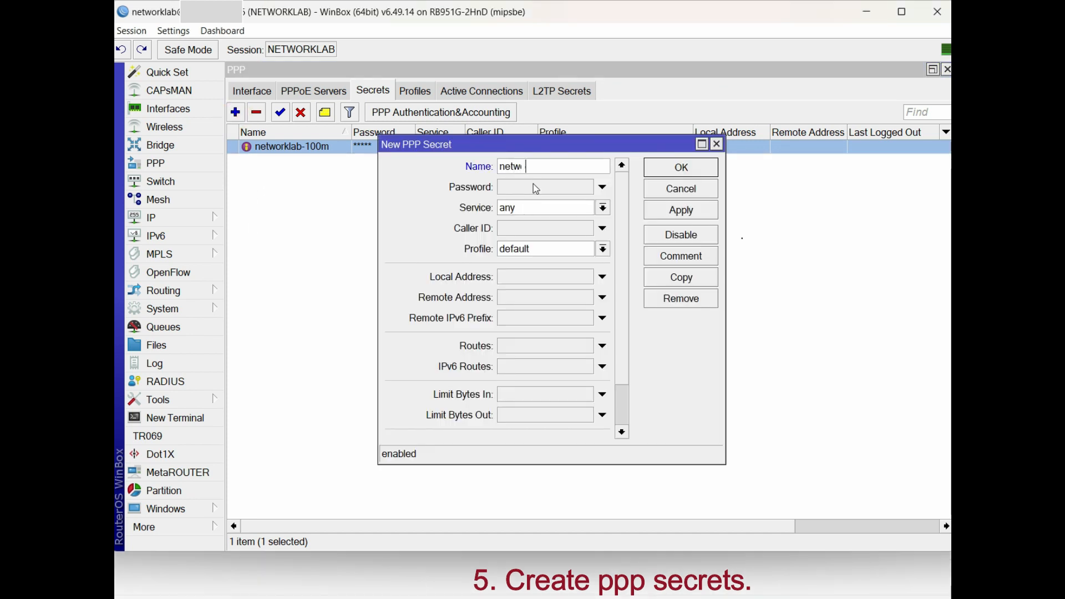
type("networklab-200m")
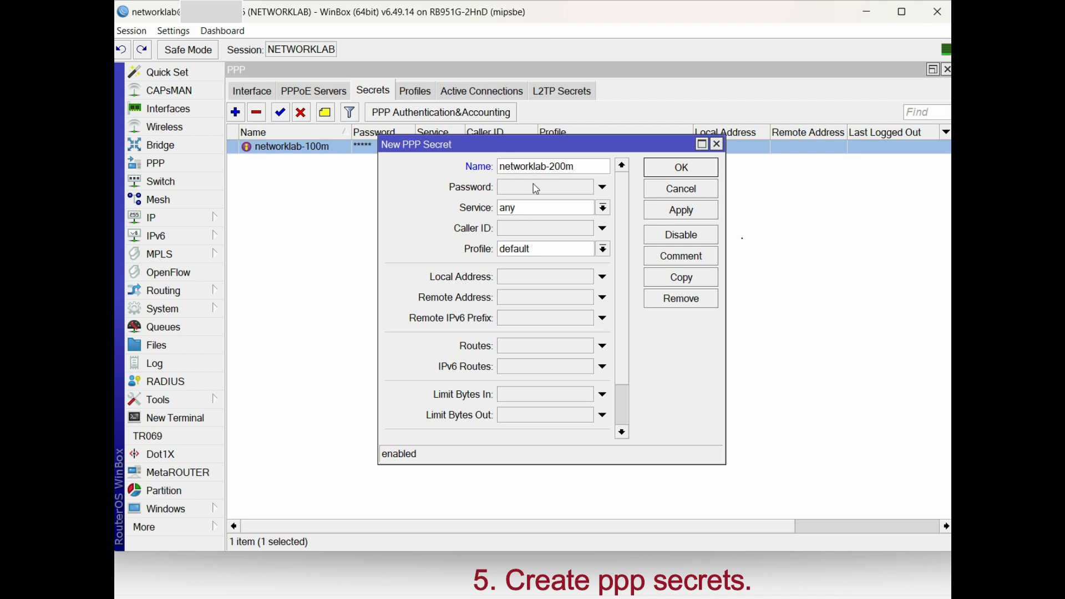
left_click_drag(545, 166, 481, 171)
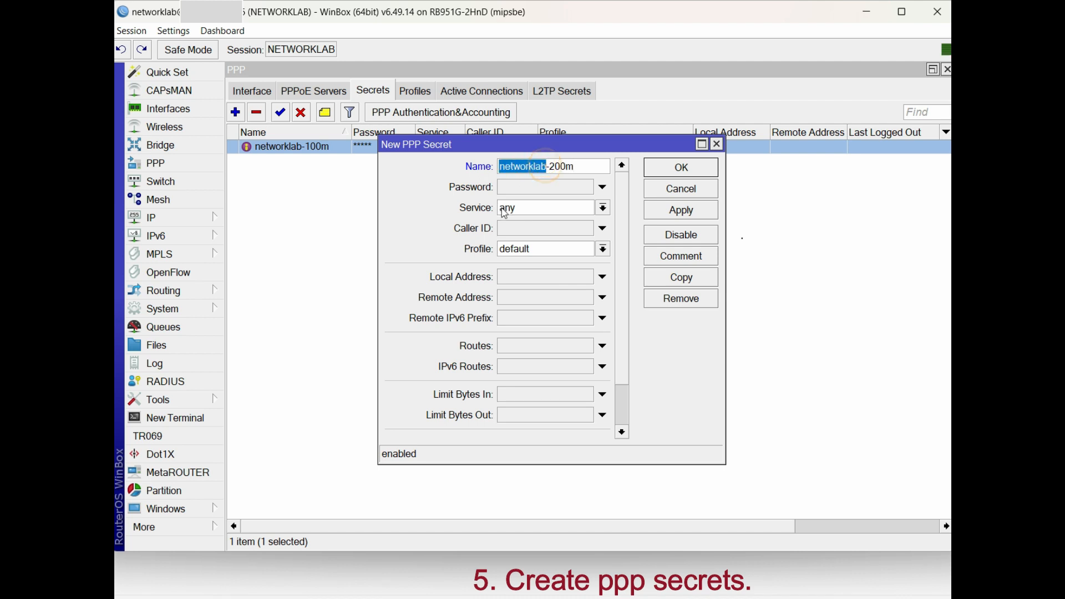
left_click(516, 187)
key("ctrl+v")
Set the second secret's service to pppoe and profile to PPPOE-200MB, and save it
left_click(517, 207)
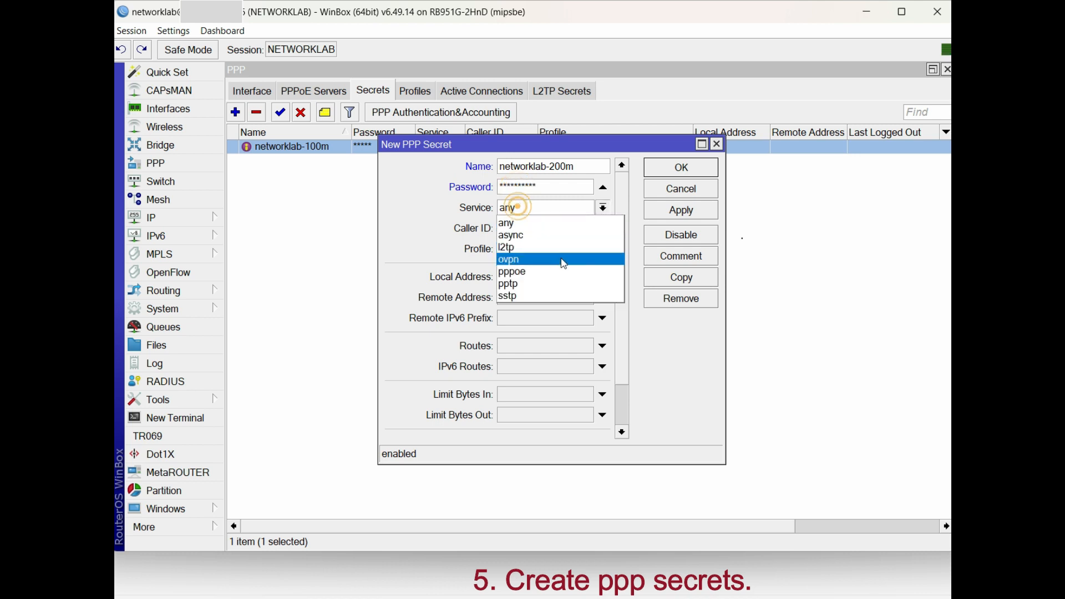
left_click(560, 271)
left_click(537, 249)
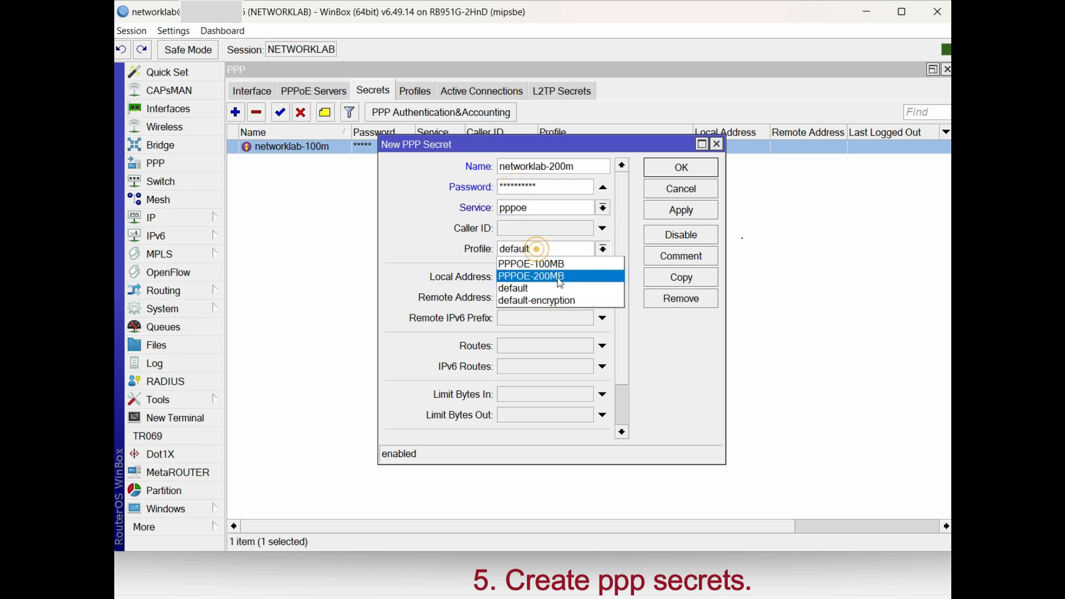
left_click(560, 278)
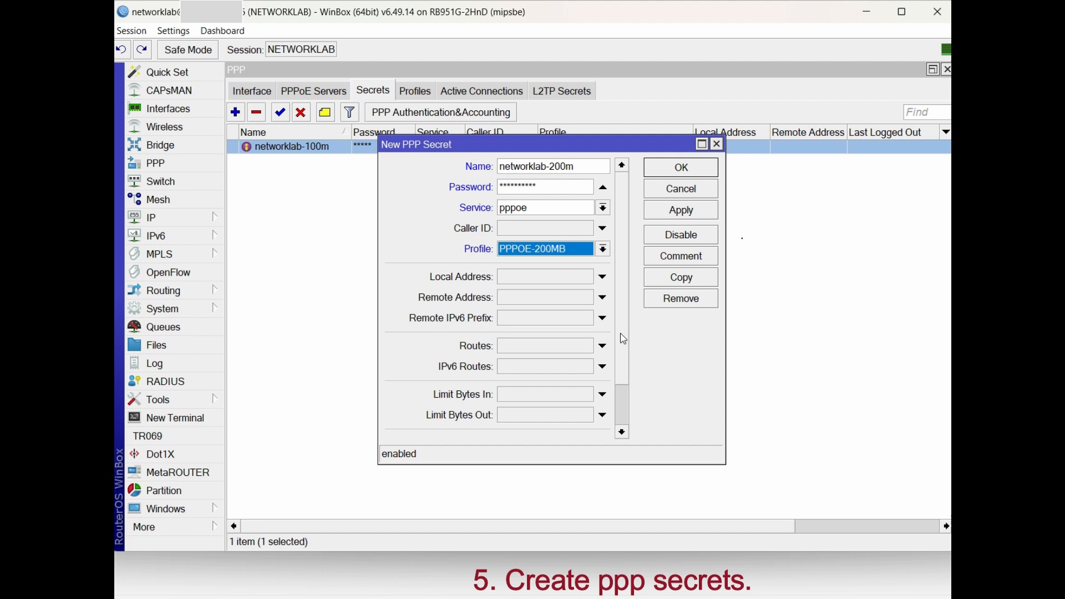
left_click(681, 210)
left_click(680, 167)
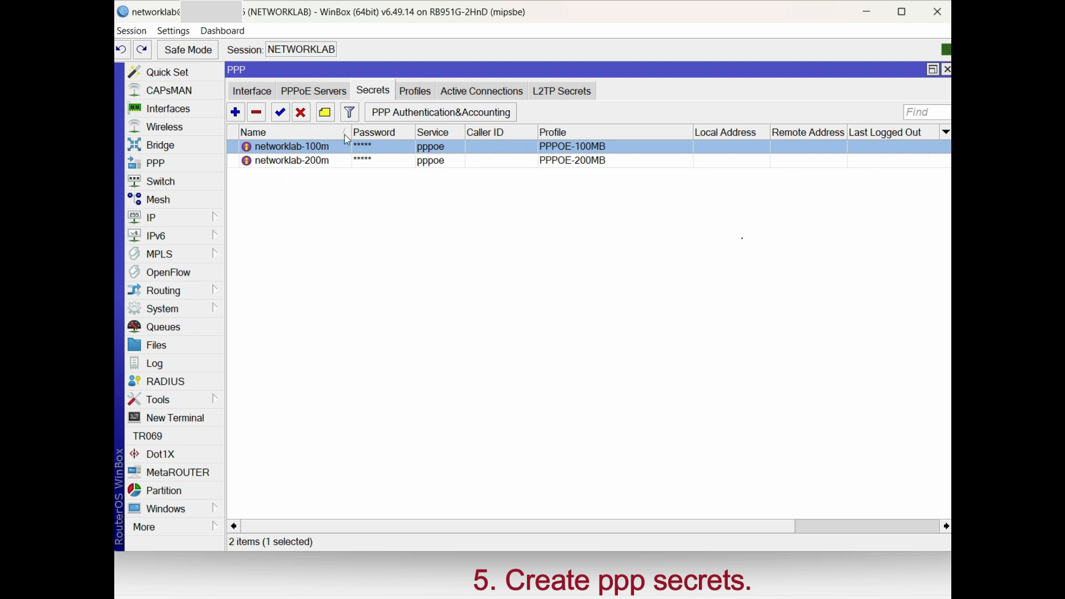
left_click_drag(350, 132, 359, 132)
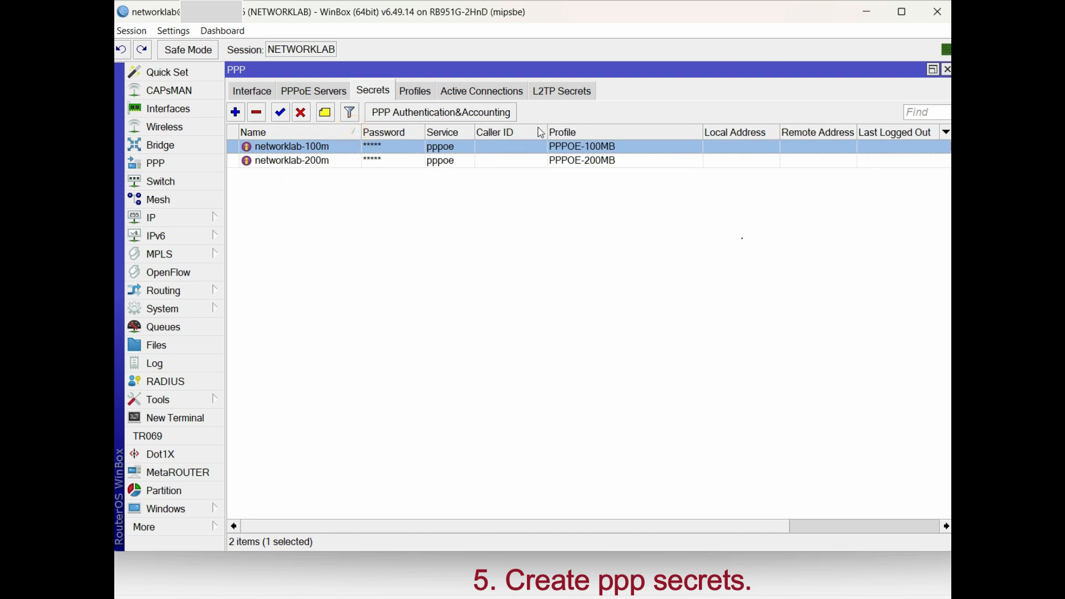
Add PPPoE service PPPOE-vlan500 on bridge-PPPOE-vlan500 with One Session Per Host enabled
left_click(324, 92)
left_click(235, 116)
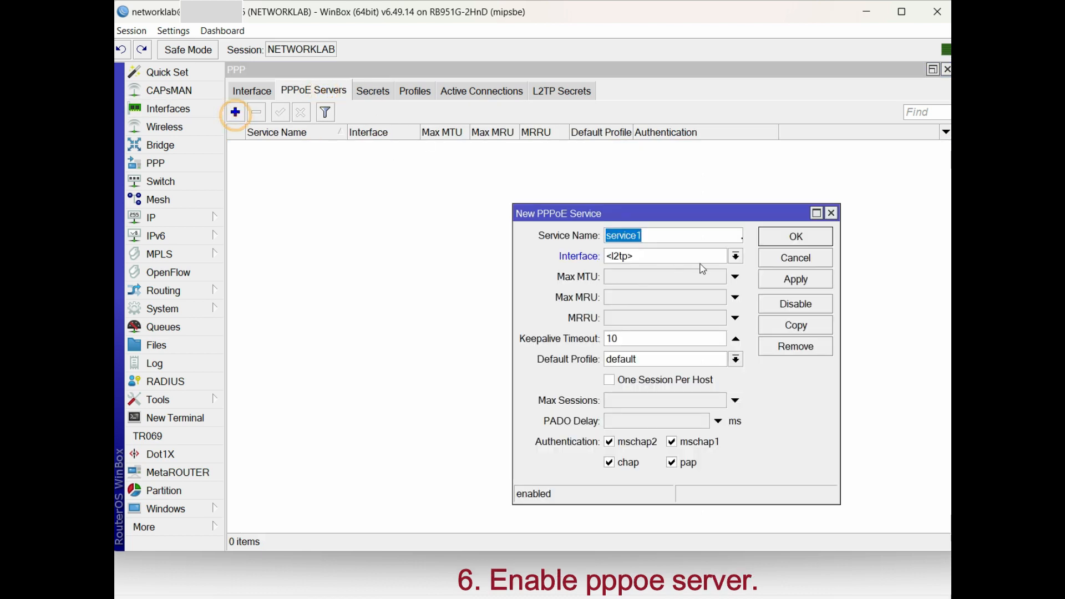
type("PPPOE-vlan500")
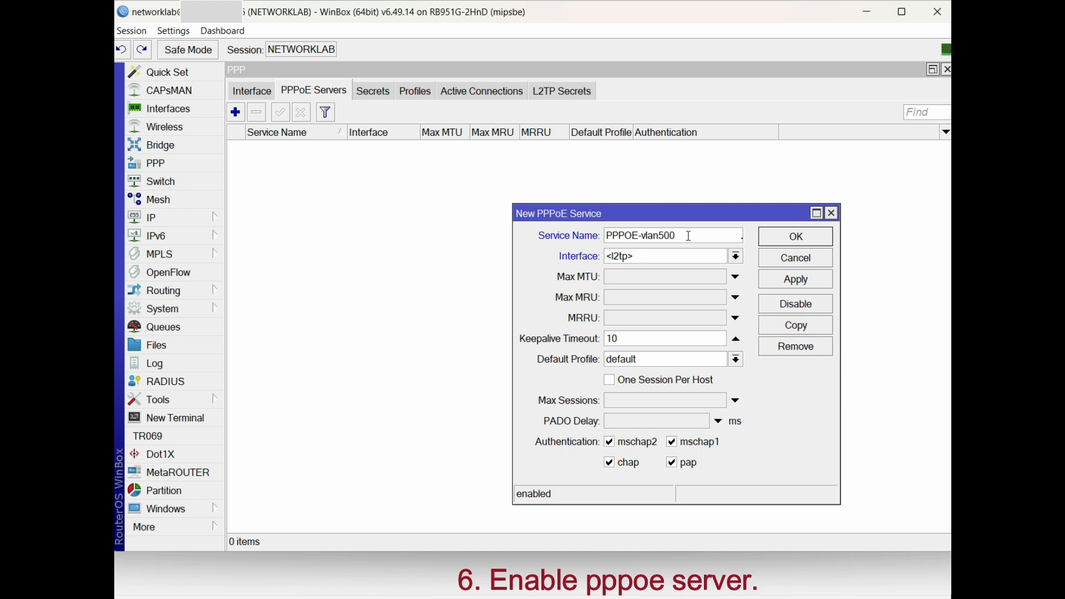
left_click(685, 265)
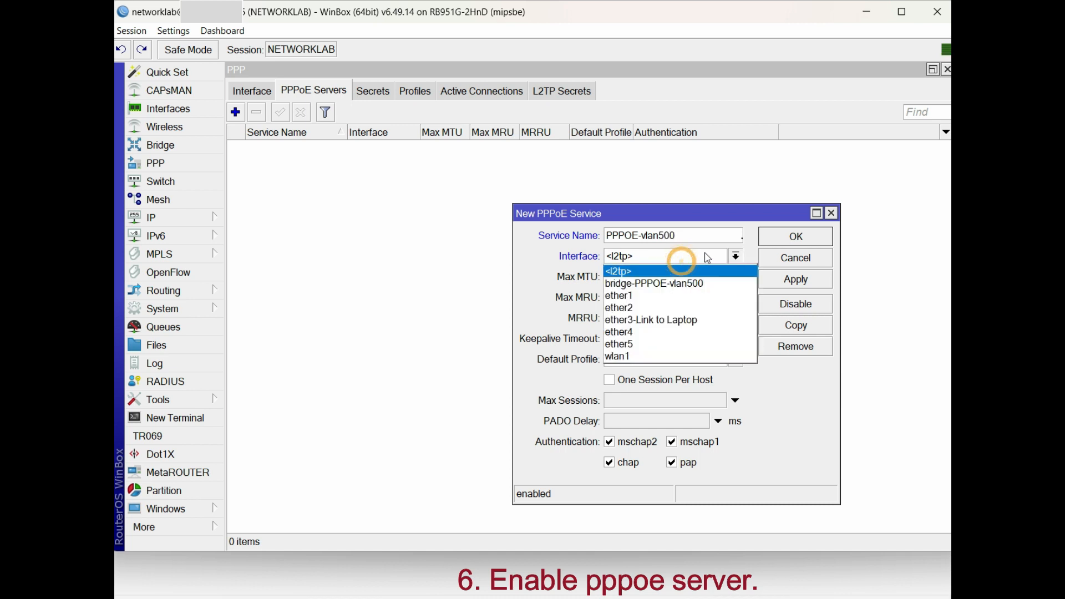
left_click(684, 284)
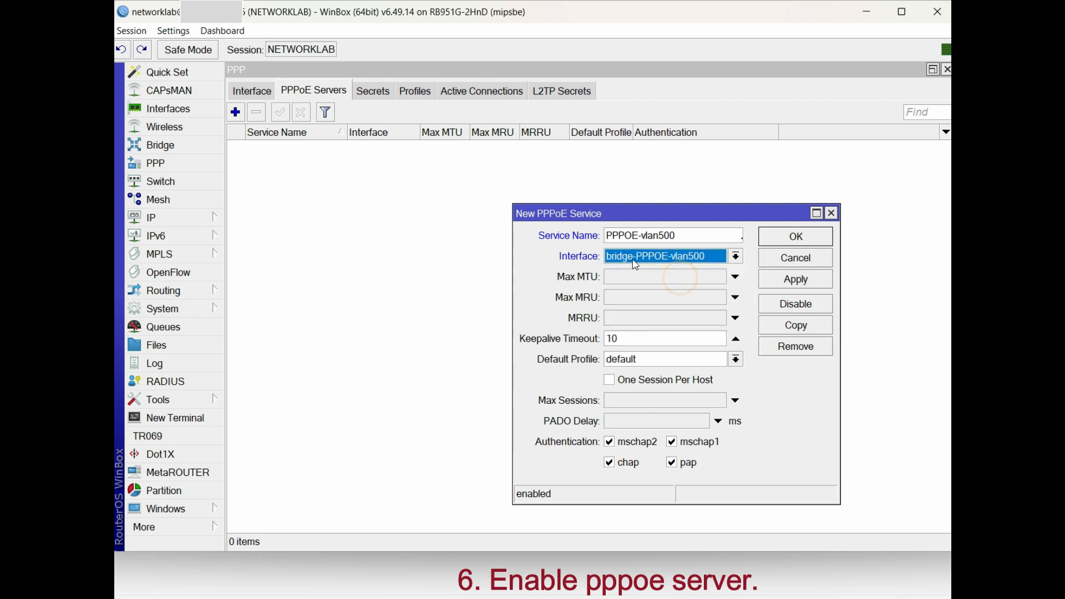
left_click(615, 383)
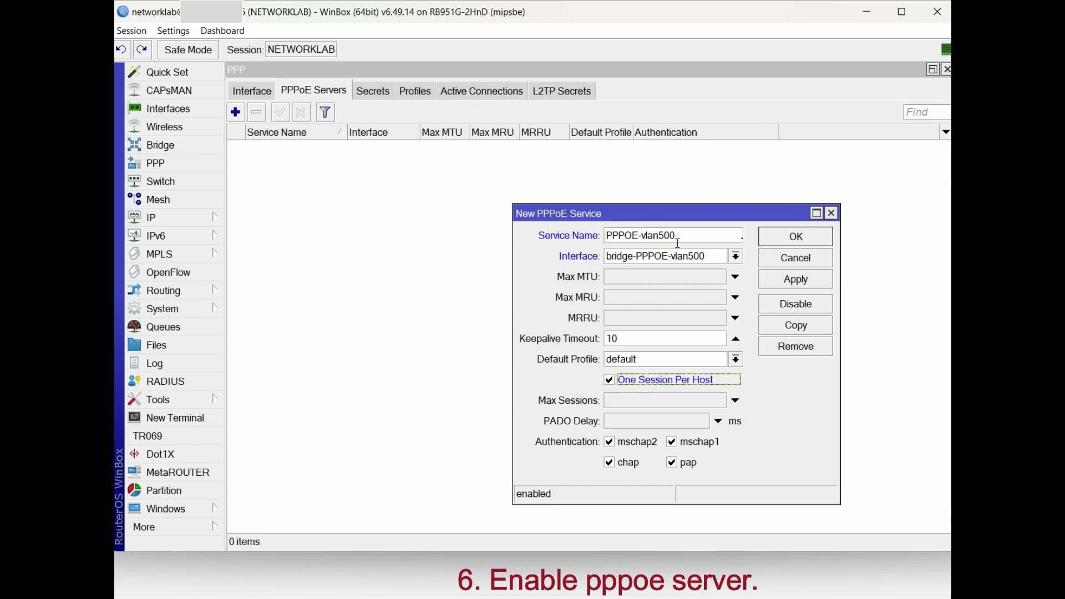
left_click(779, 279)
left_click(787, 237)
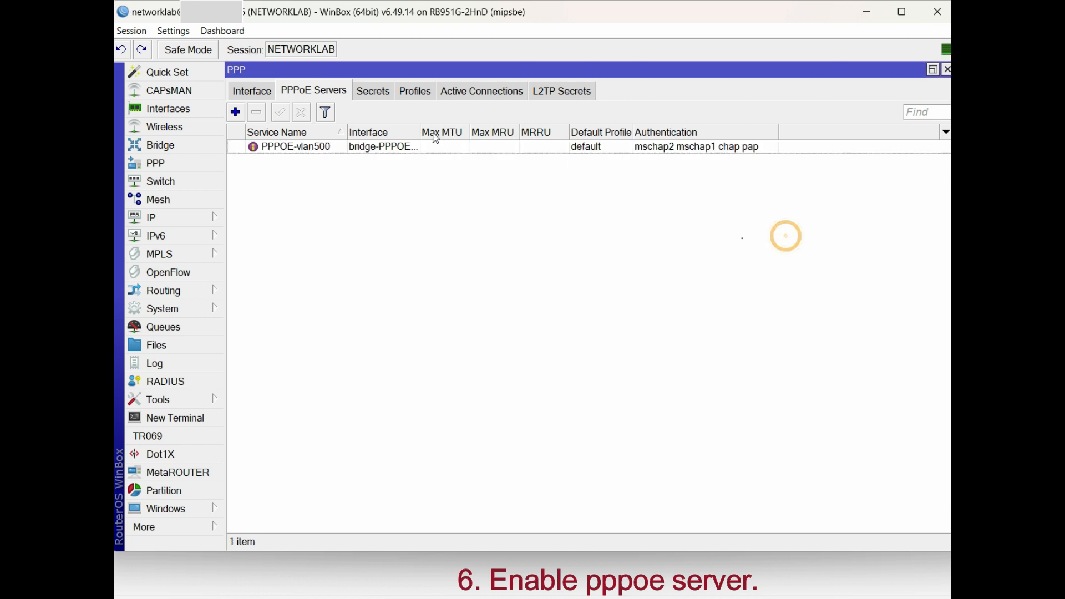
left_click_drag(420, 135, 510, 135)
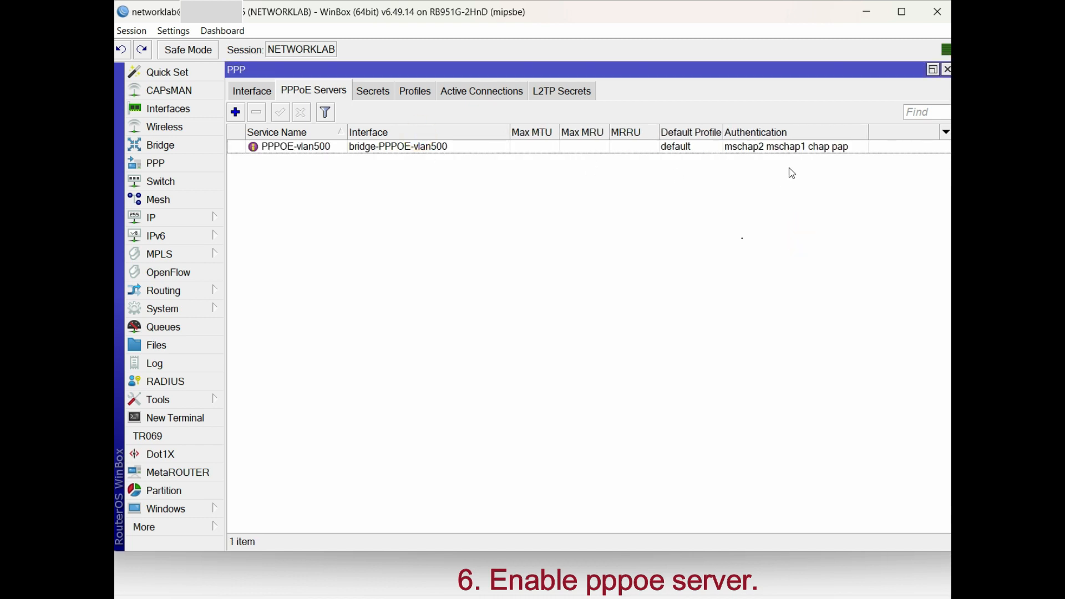
In Windows, start a new Connect to the Internet setup anyway and pick Broadband (PPPoE)
left_click(453, 147)
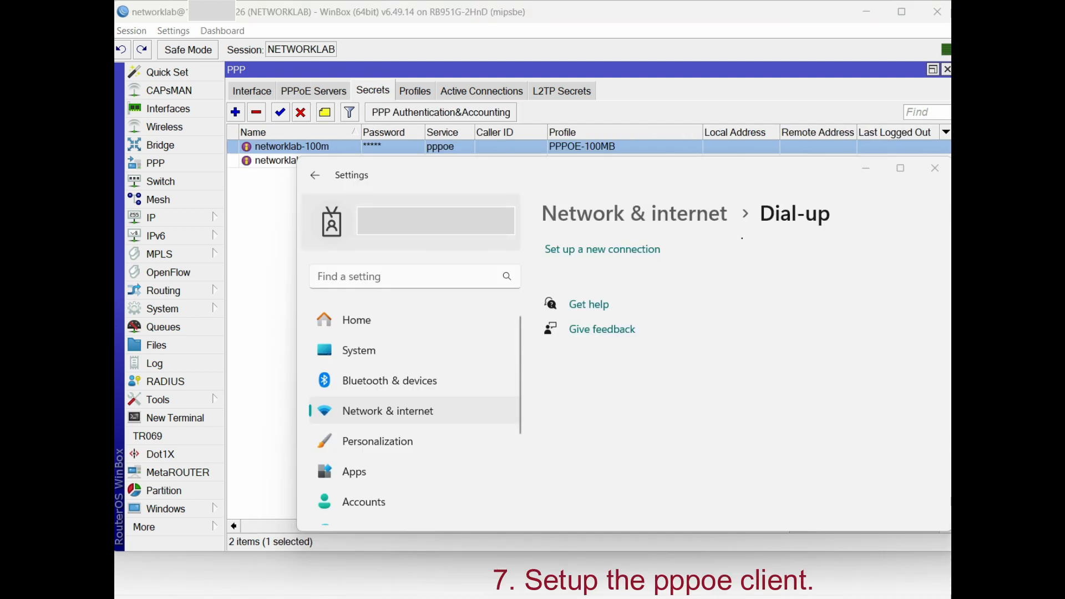
left_click(633, 252)
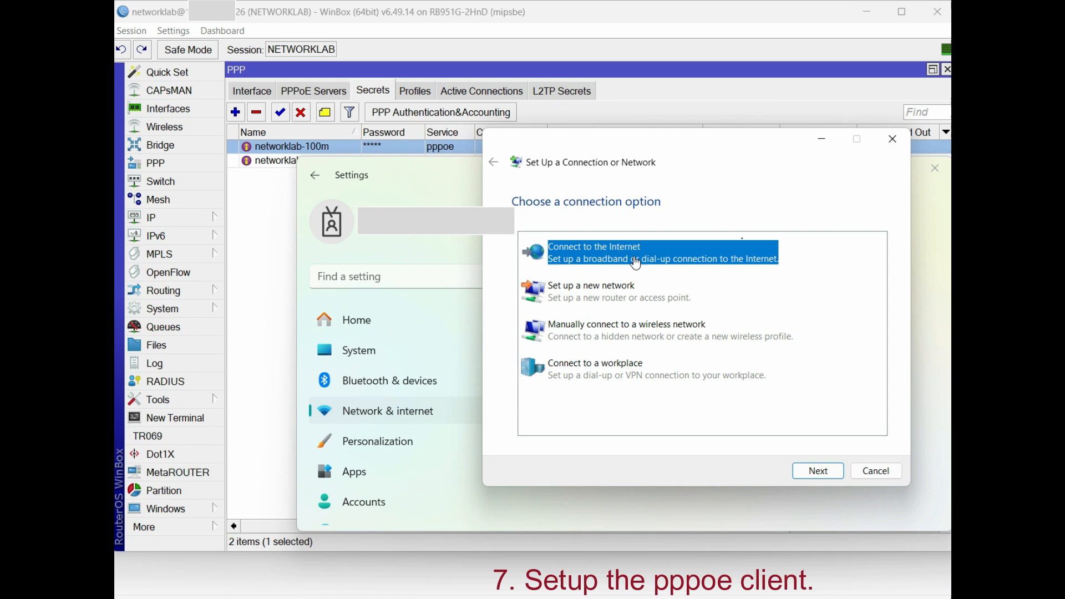
left_click(813, 469)
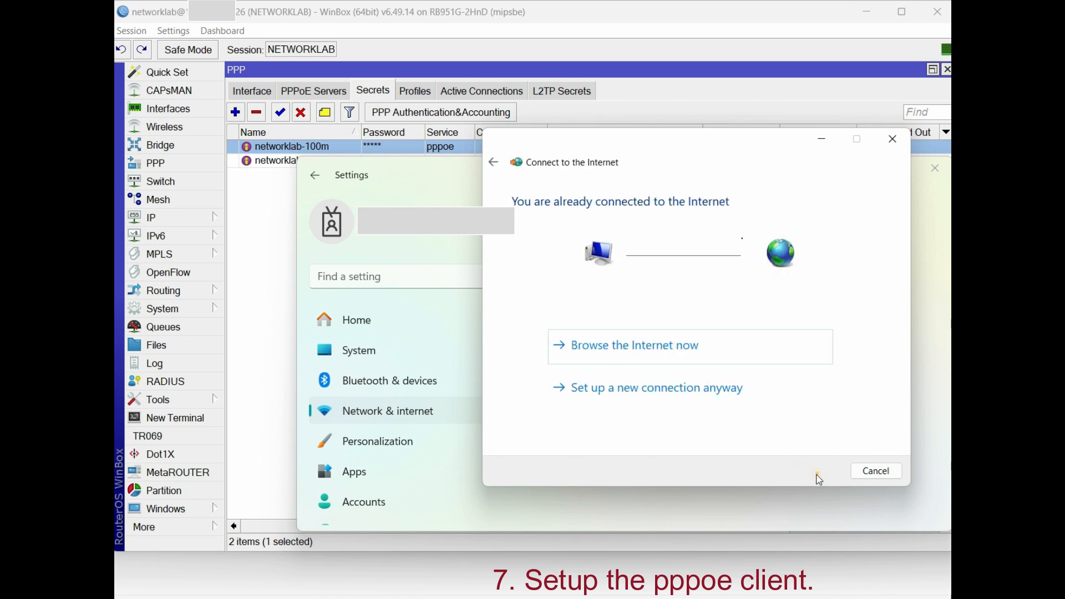
left_click(647, 394)
left_click(610, 244)
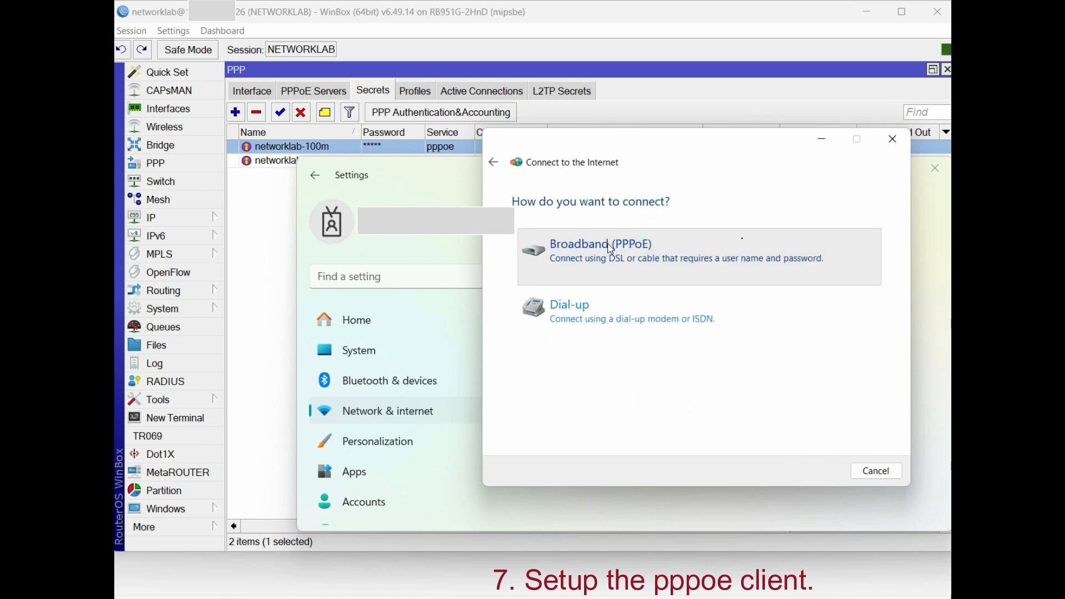
Enter the 100M user's name and pasted password, and name the connection PPPOE-100MB
type("networklab-")
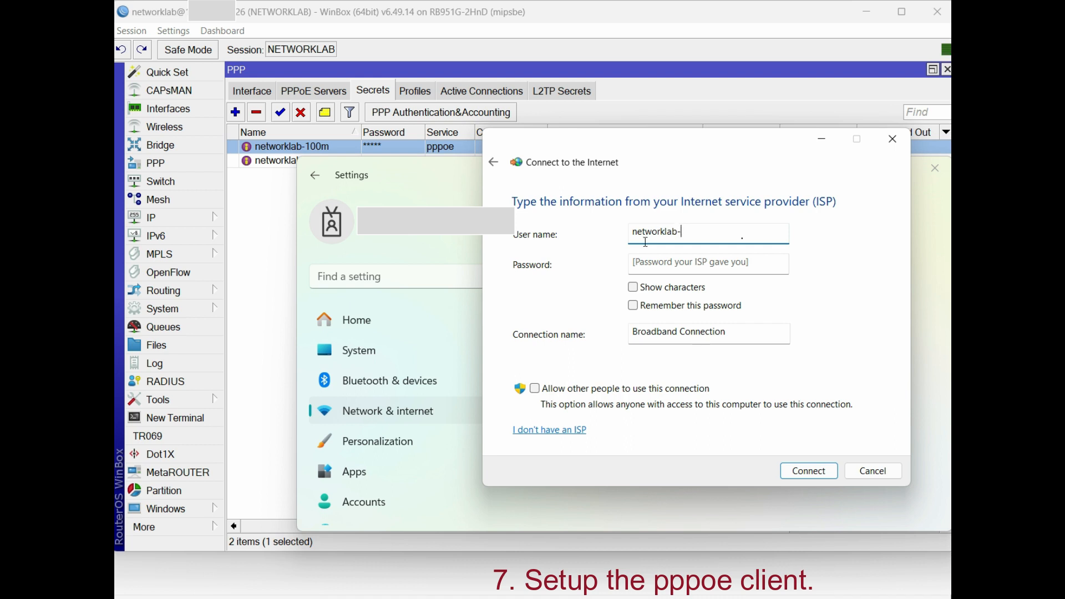
left_click_drag(678, 233, 577, 231)
left_click(694, 265)
key("ctrl+v")
left_click(684, 333)
key("BackSpace")
key("BackSpace")
key("BackSpace")
key("BackSpace")
key("BackSpace")
key("BackSpace")
key("BackSpace")
key("BackSpace")
key("ctrl+a")
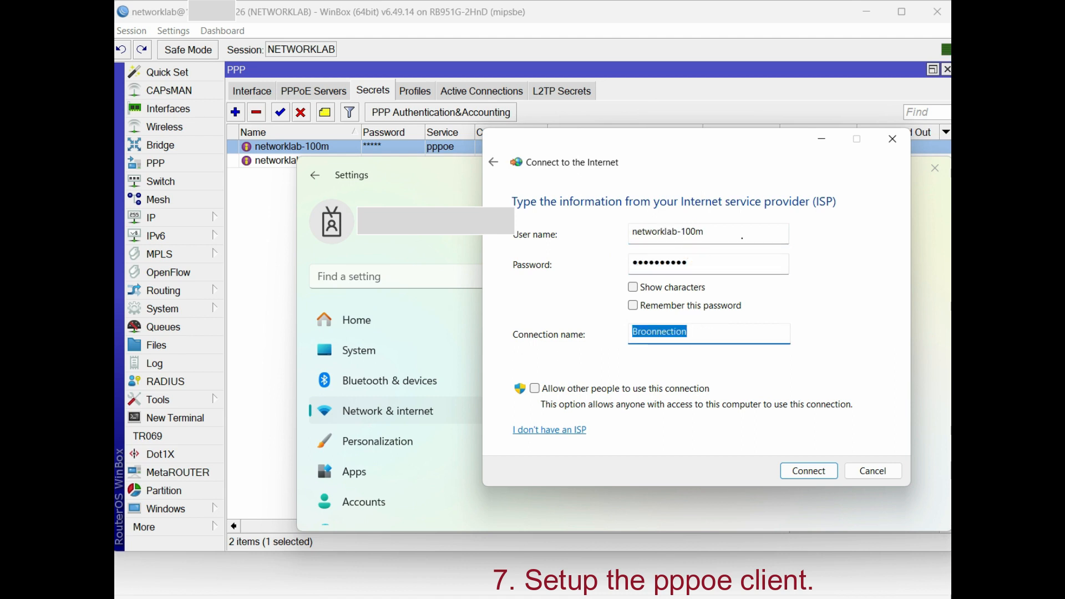
type("PPPOE-100MB")
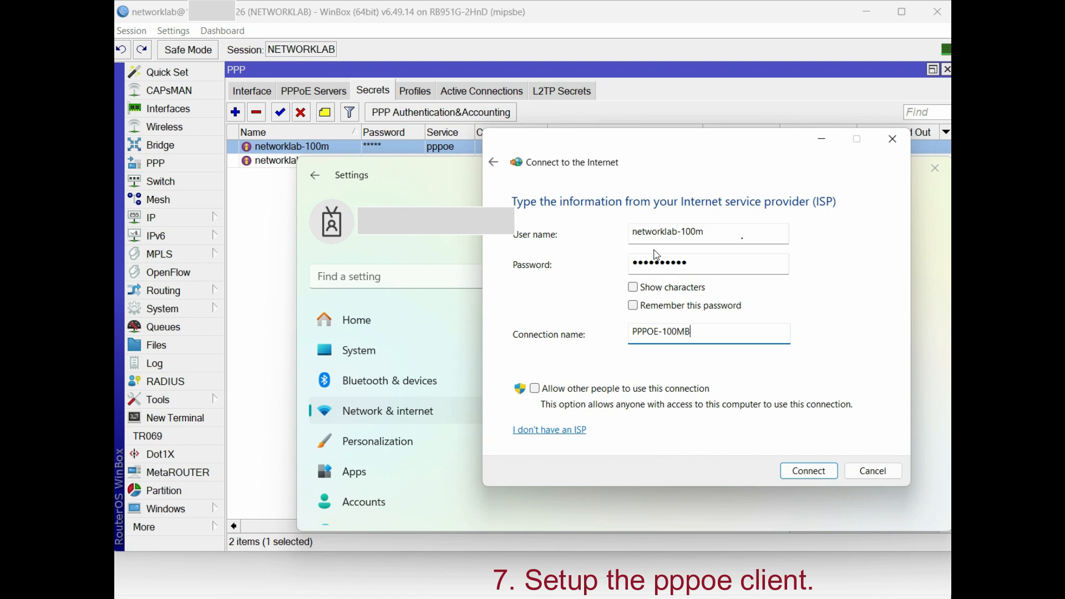
Dial PPPOE-100MB, dismiss the resulting error 651, and show WinBox's bridge list
left_click(803, 471)
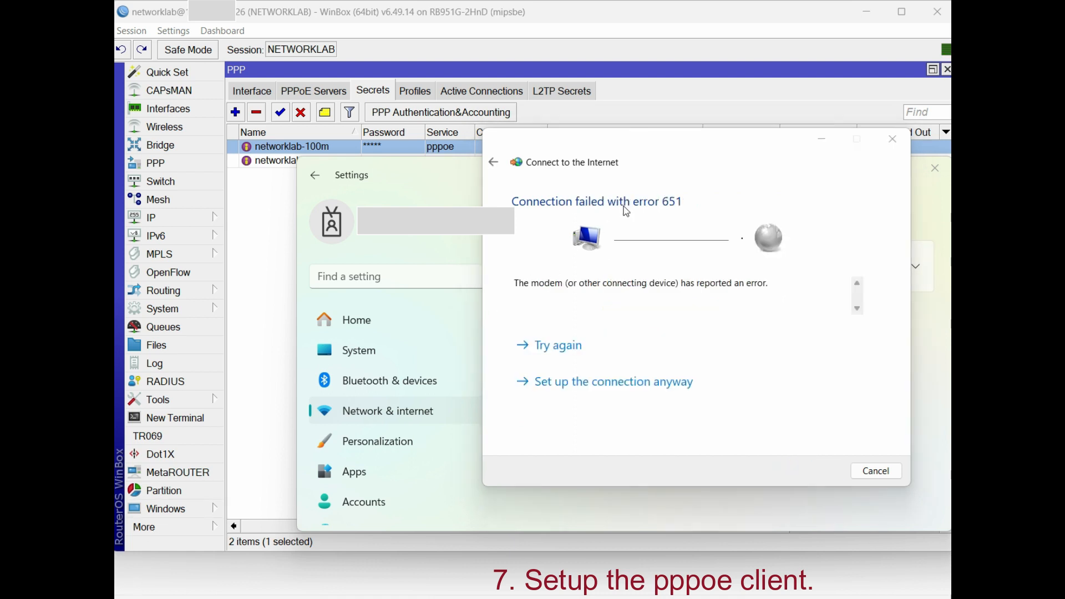
left_click(682, 203)
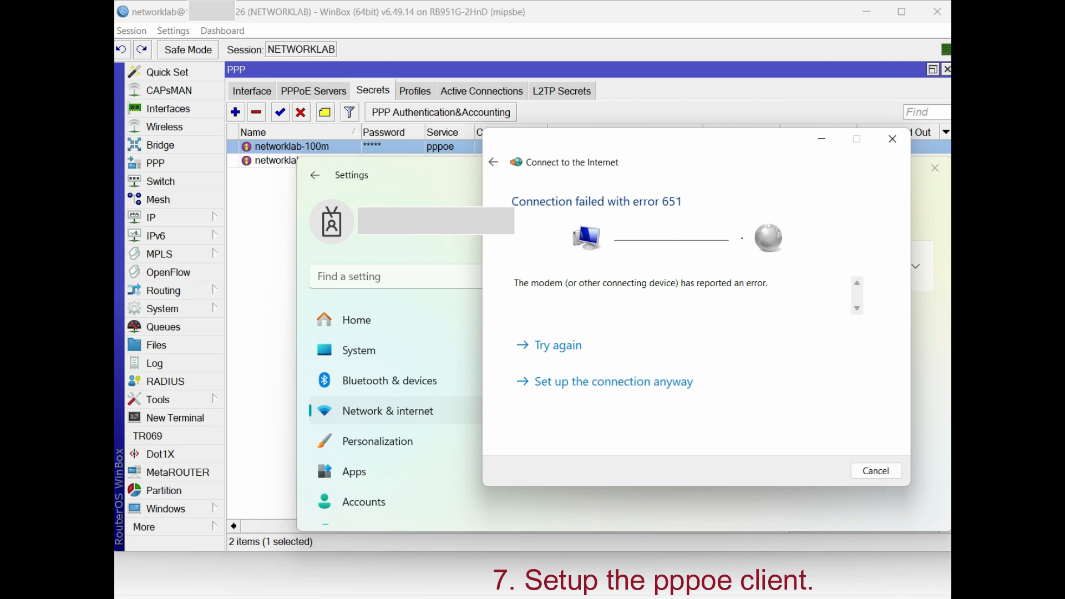
left_click(873, 467)
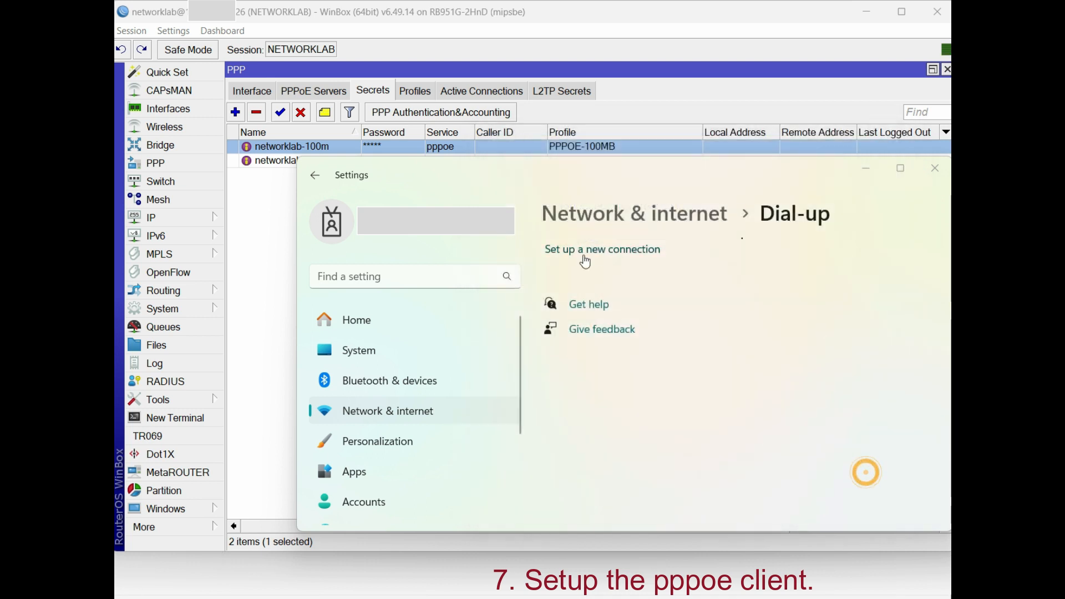
left_click(158, 145)
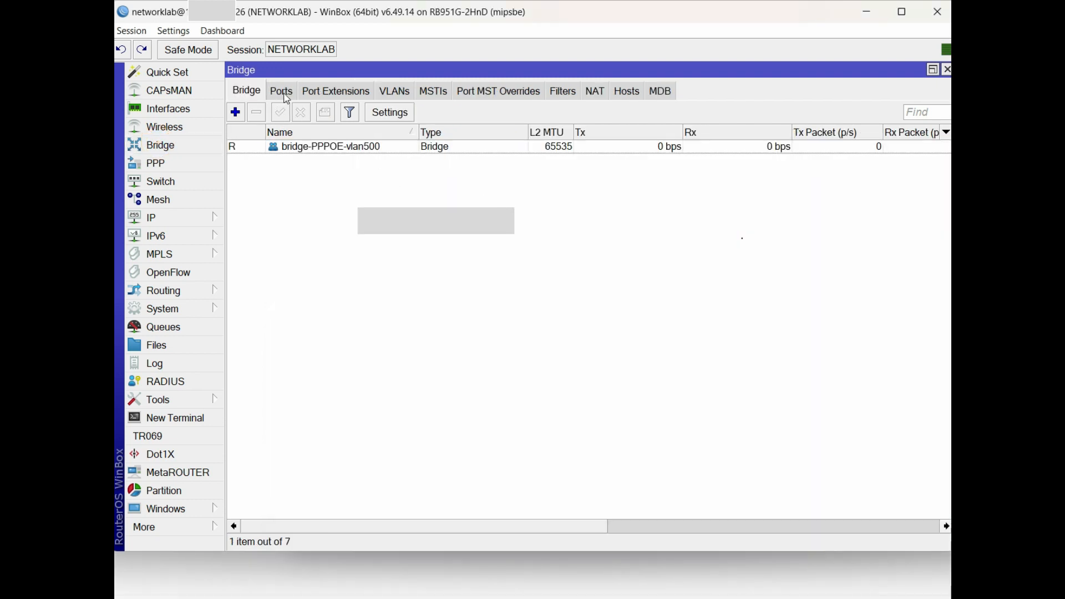
Look up the ether3-Link to Laptop interface in the router's interface list
left_click(282, 91)
left_click(210, 115)
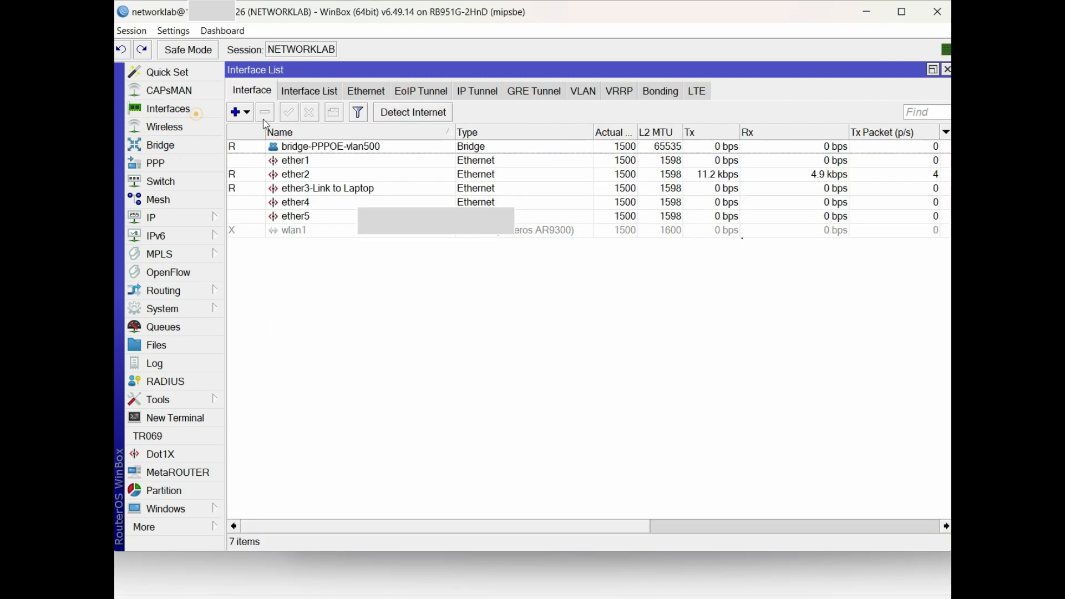
left_click(323, 190)
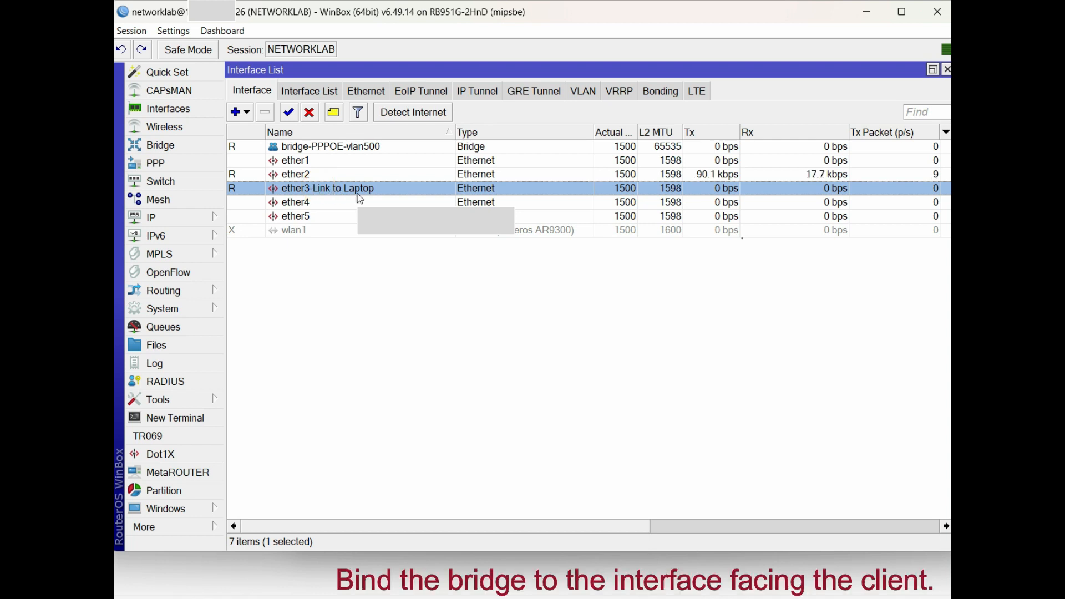
left_click(161, 146)
Add ether3-Link to Laptop as a bridge port and widen the Bridge column
left_click(235, 112)
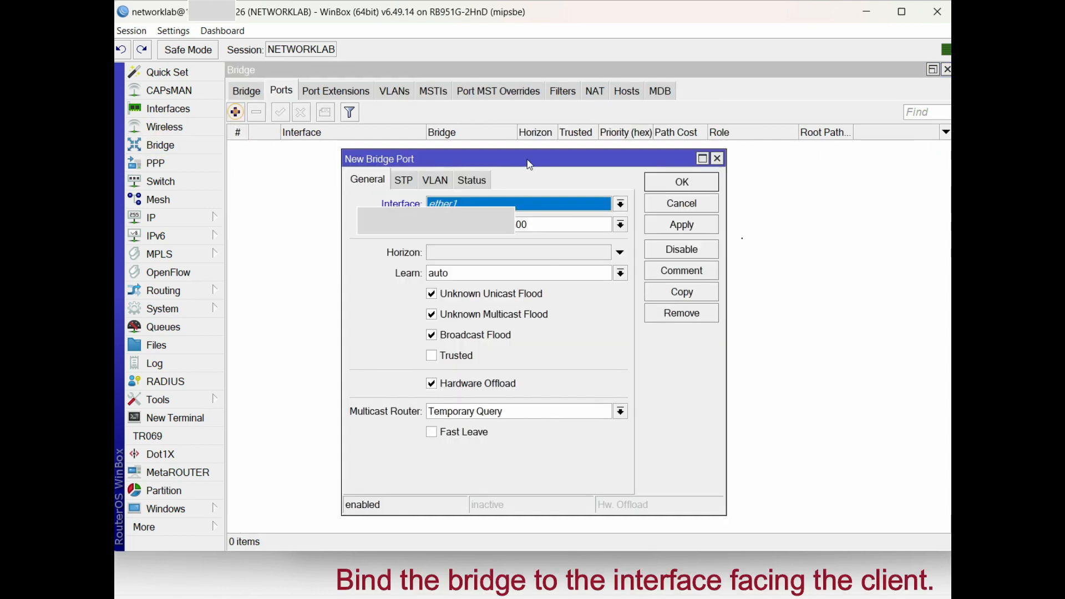
left_click(574, 209)
left_click(533, 161)
left_click_drag(574, 157, 757, 147)
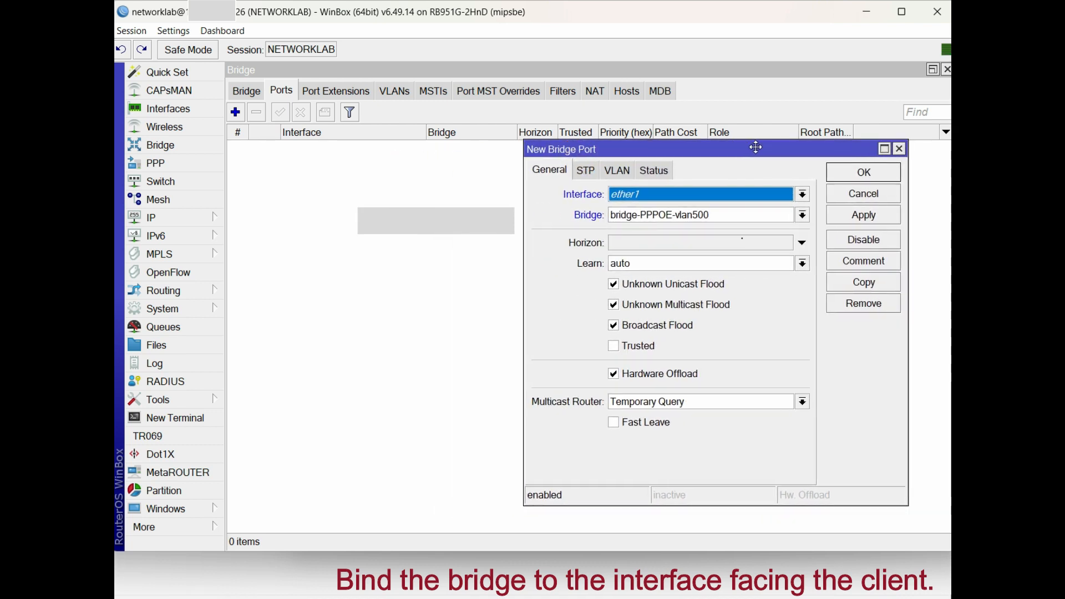
left_click(687, 190)
left_click(656, 259)
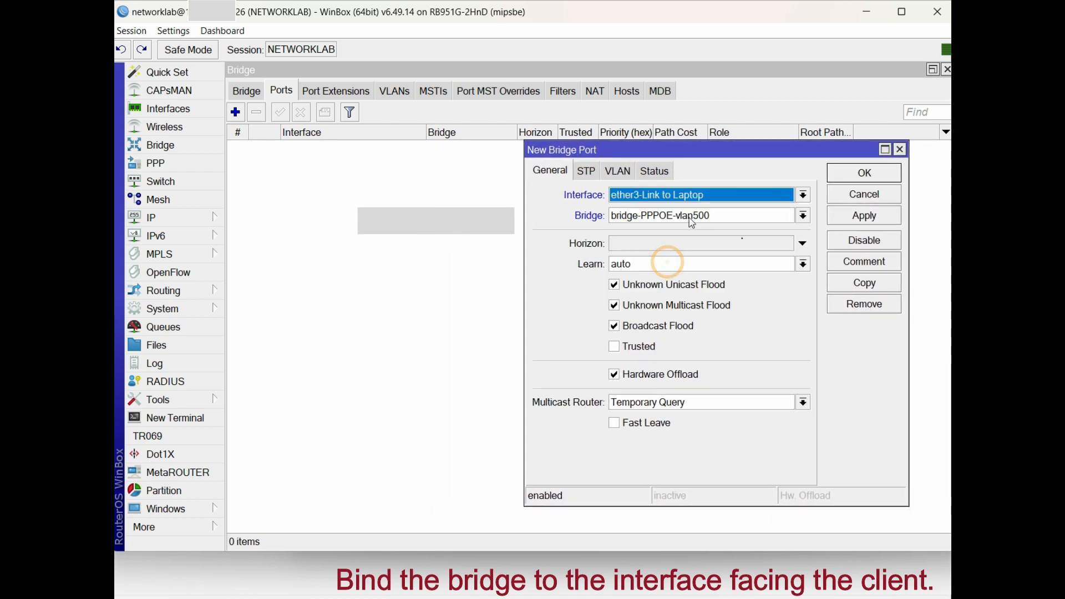
left_click(834, 219)
left_click(847, 174)
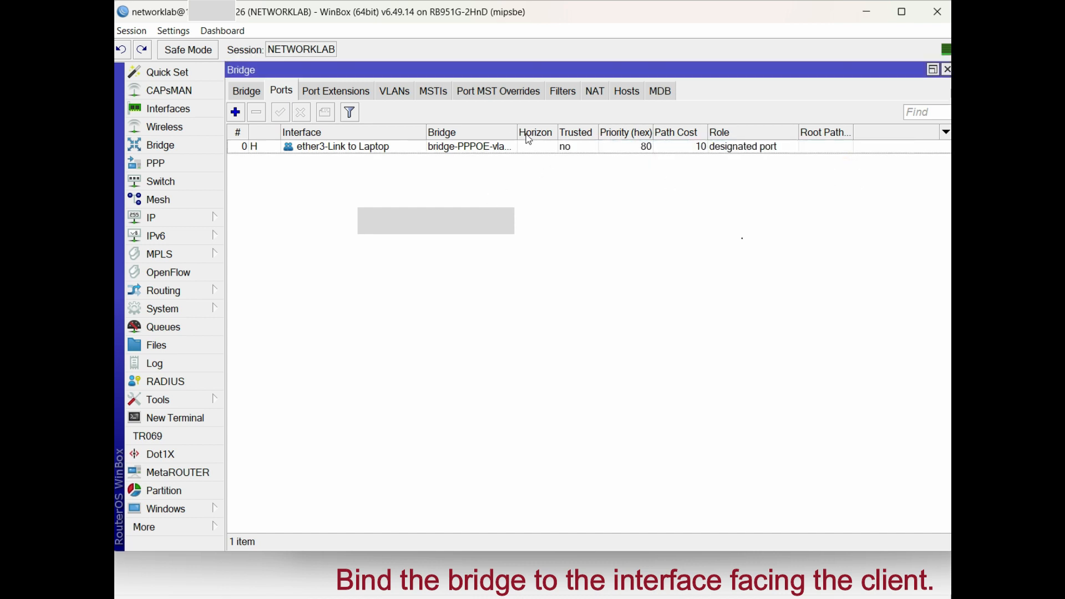
left_click_drag(516, 132, 566, 132)
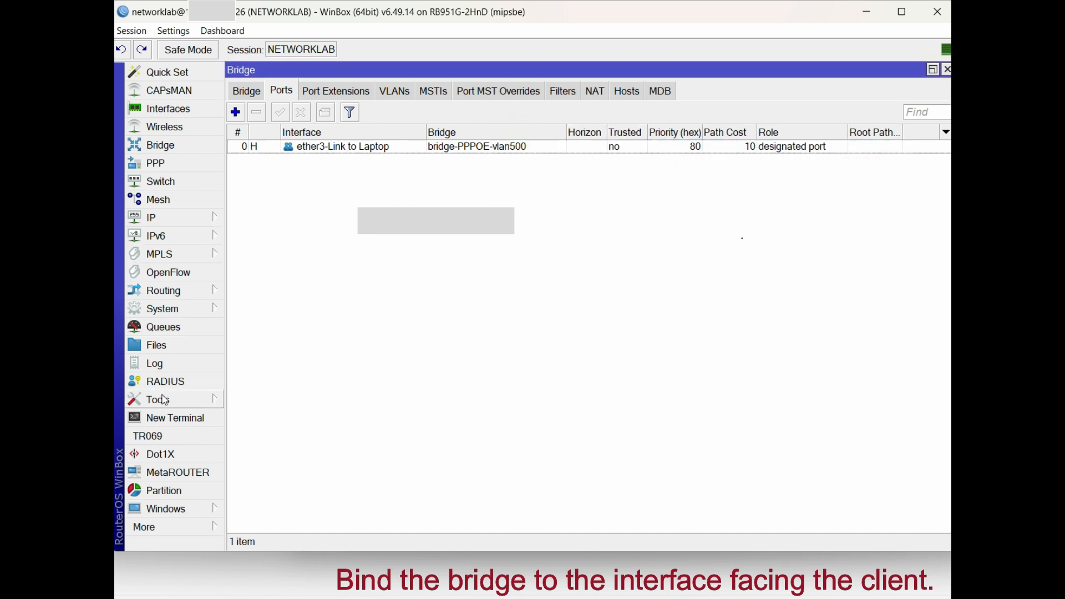
Start a new Internet connection setup in Windows and choose Broadband (PPPoE)
key("alt+Tab")
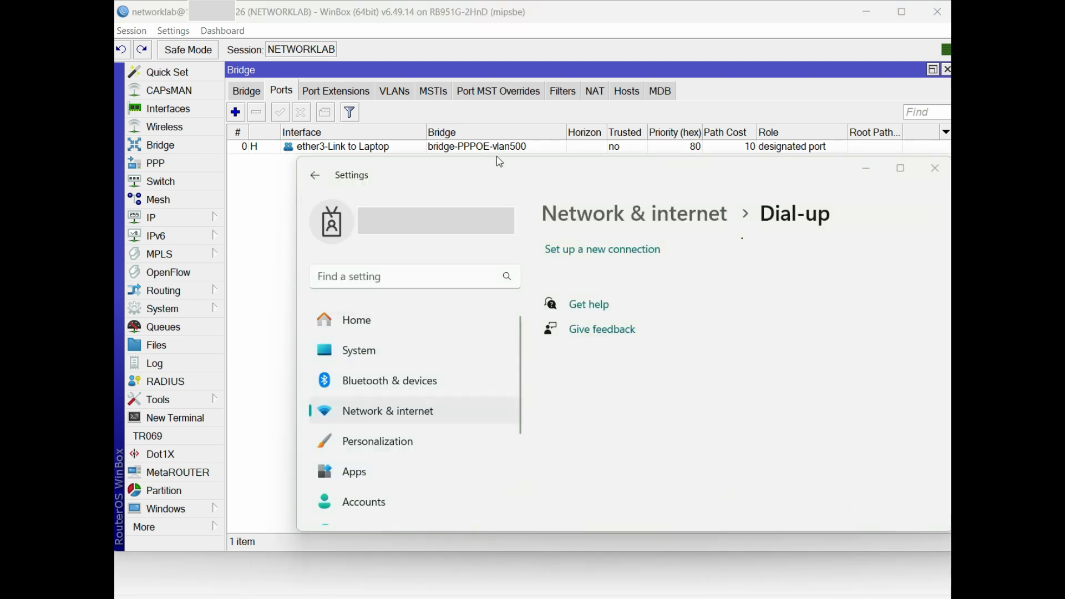
left_click(599, 258)
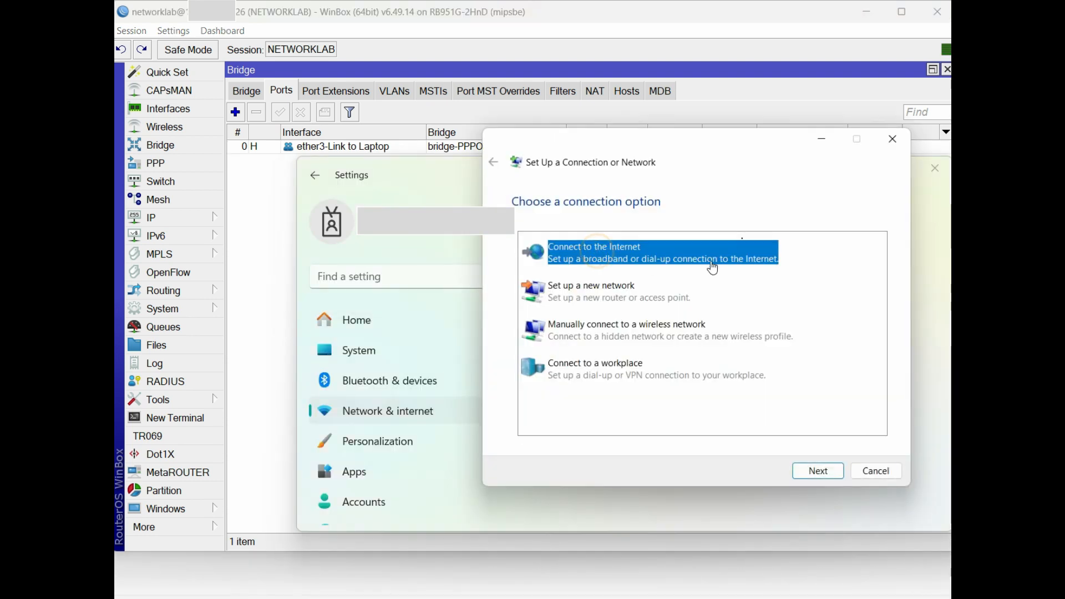
left_click(813, 471)
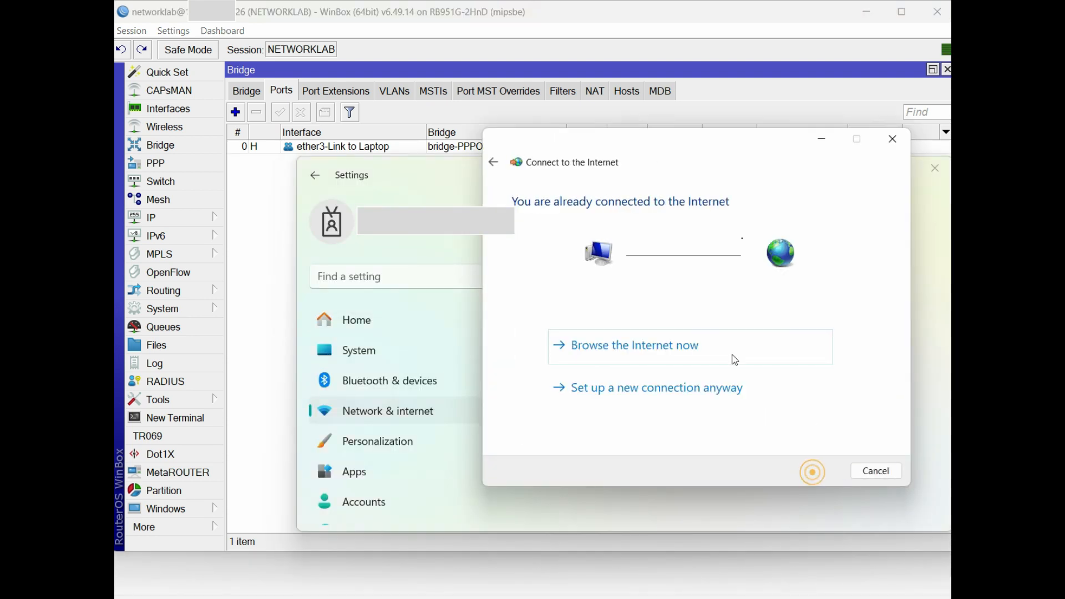
left_click(702, 388)
left_click(637, 261)
Enter the 100M account's user name and password, name it PPPOE 100MB, and finish
type("networklab-100m")
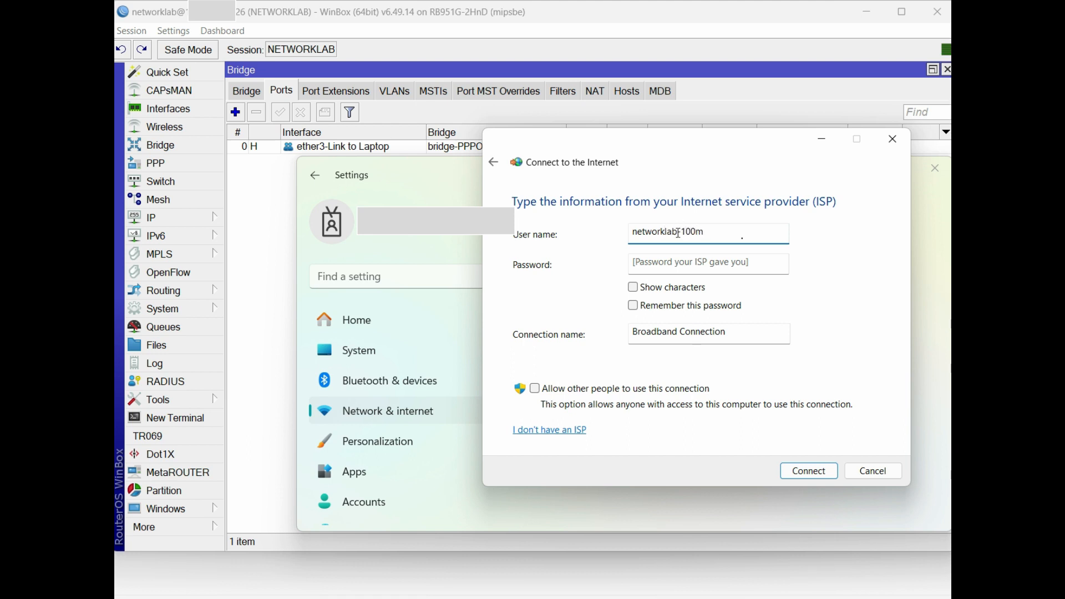
double_click(679, 233)
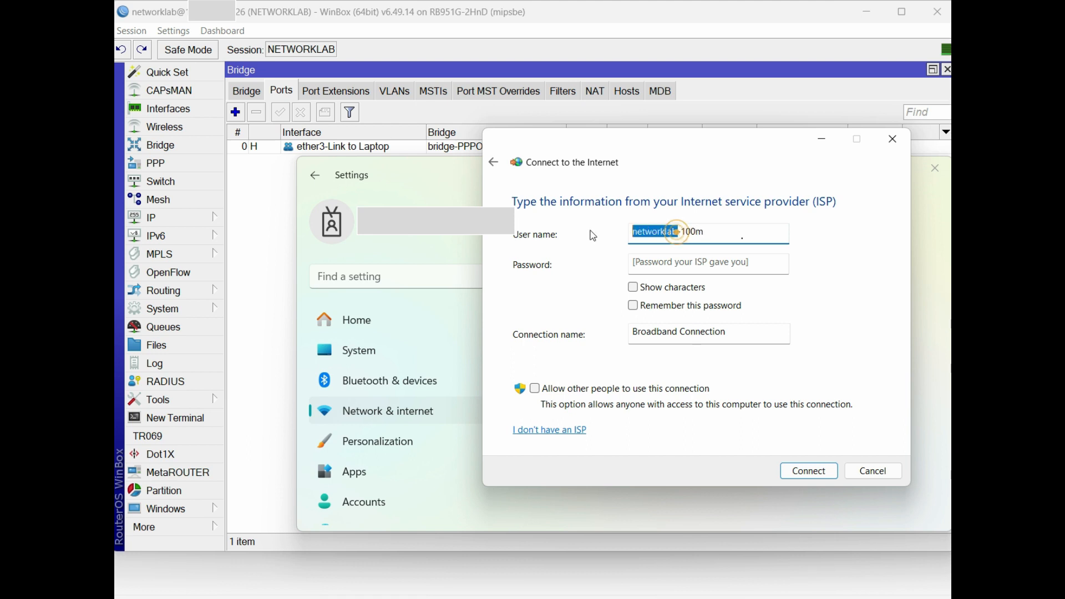
left_click(678, 260)
type("networklab")
left_click(698, 333)
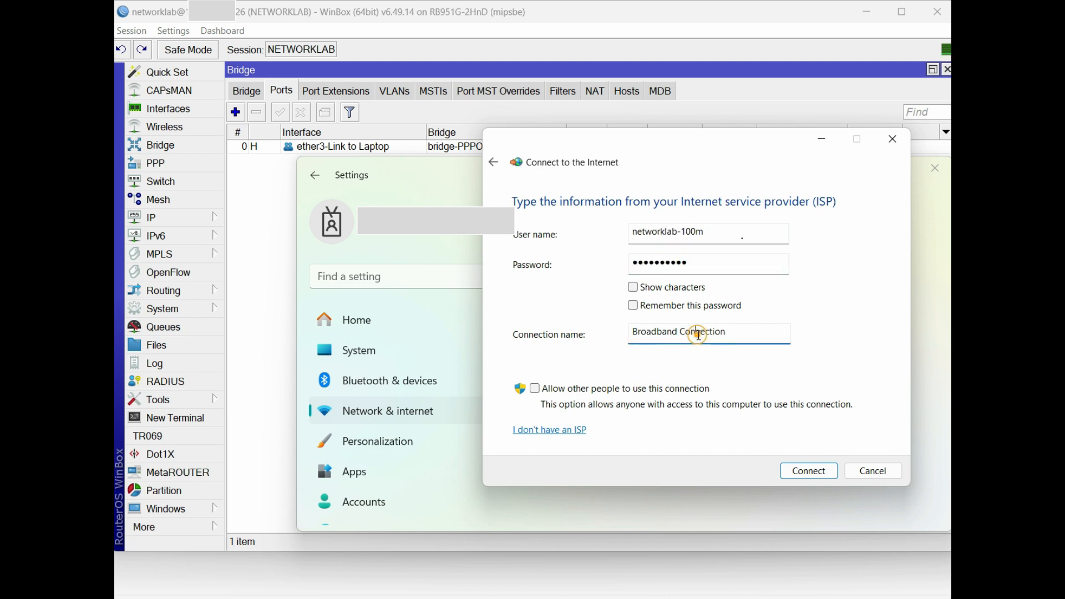
triple_click(698, 335)
type("PPPOE 100MB")
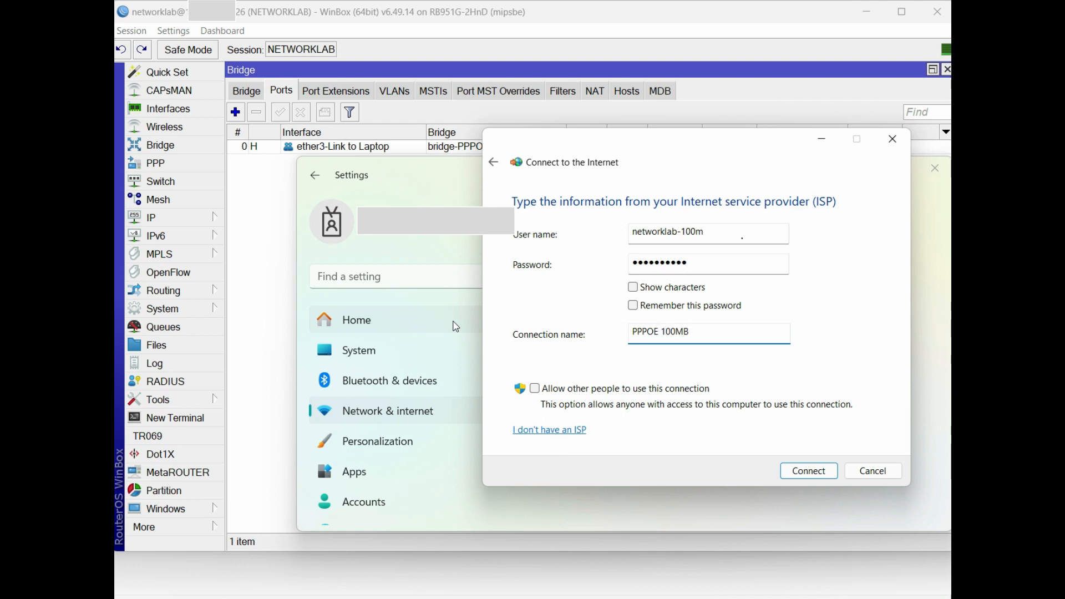
left_click(808, 471)
left_click(822, 475)
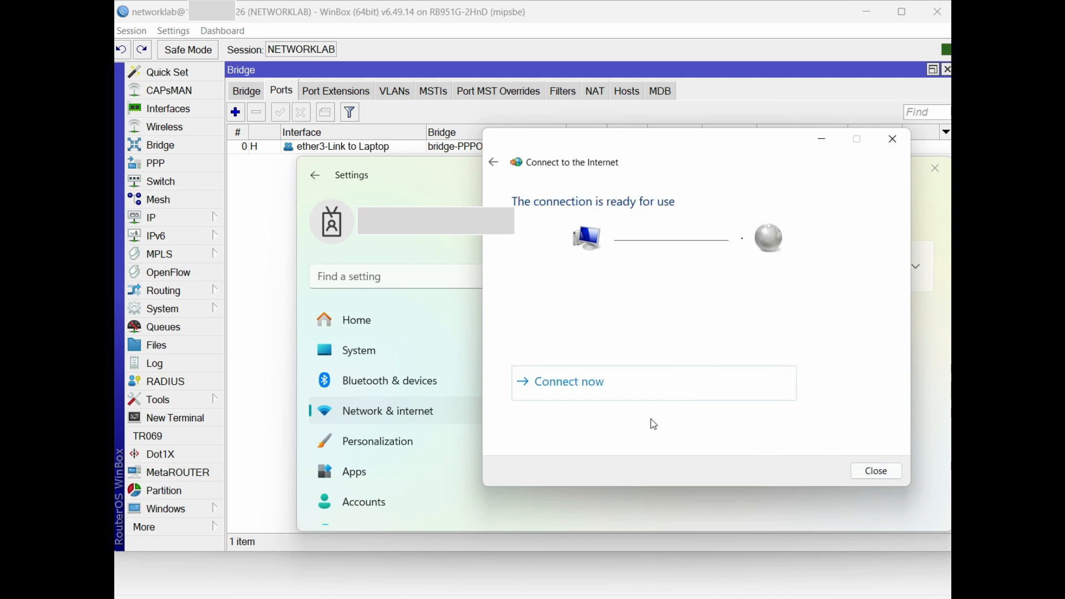
left_click(633, 395)
Ping 8.8.8.8 from the router's Tools > Ping to confirm internet reachability
left_click(193, 225)
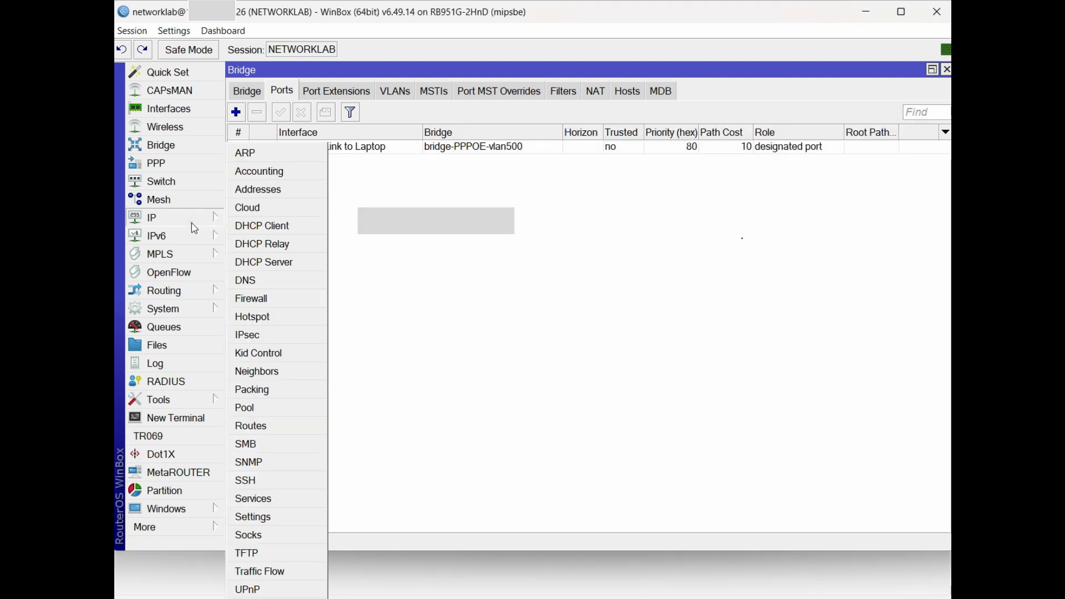
left_click(172, 401)
left_click(244, 426)
type("8")
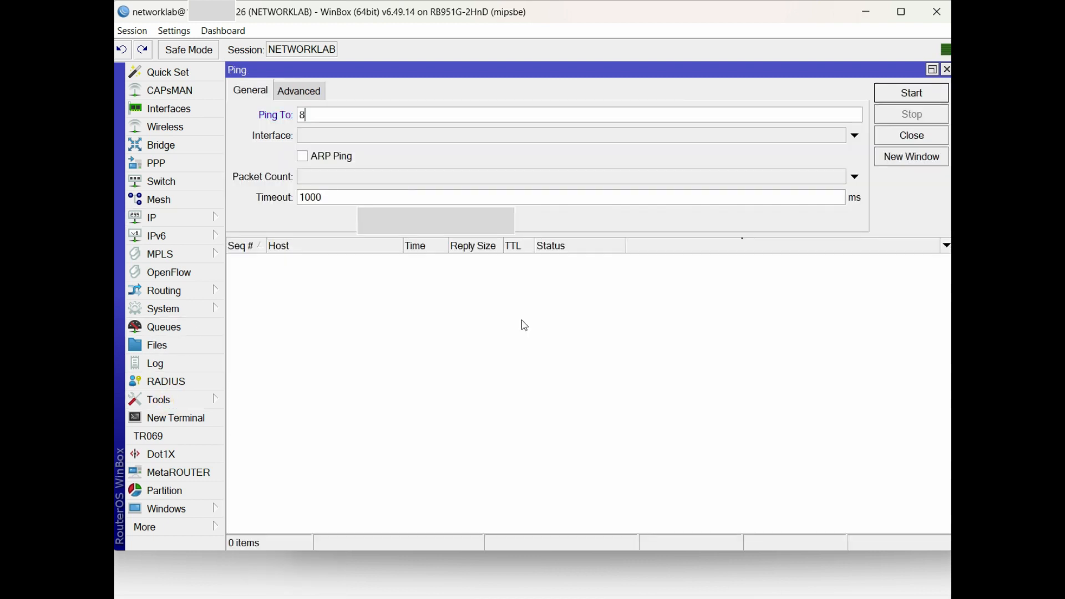
type(".8.8.")
key("Return")
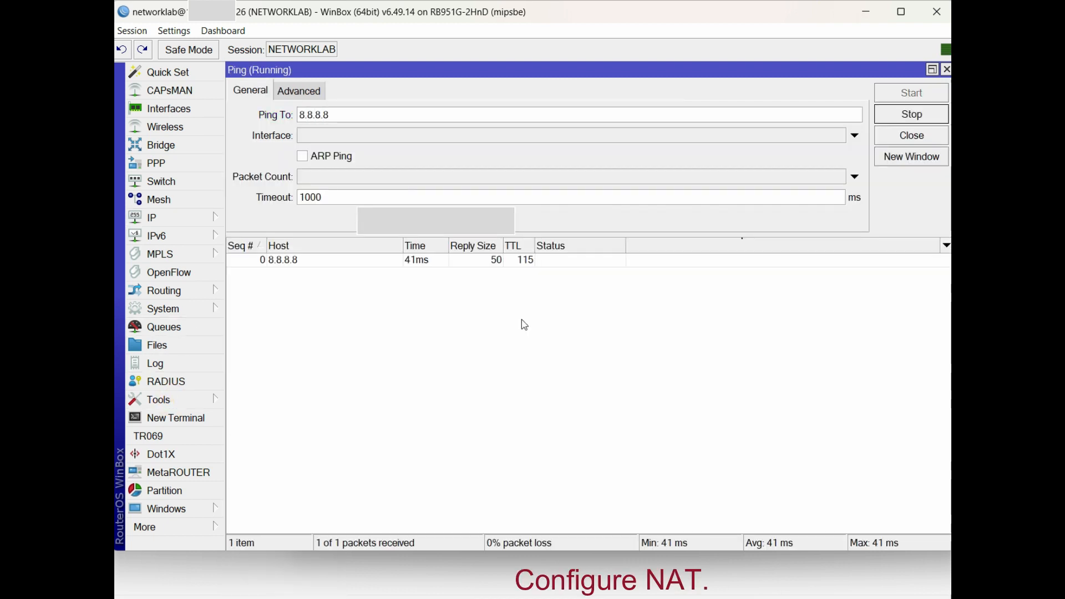
left_click(906, 118)
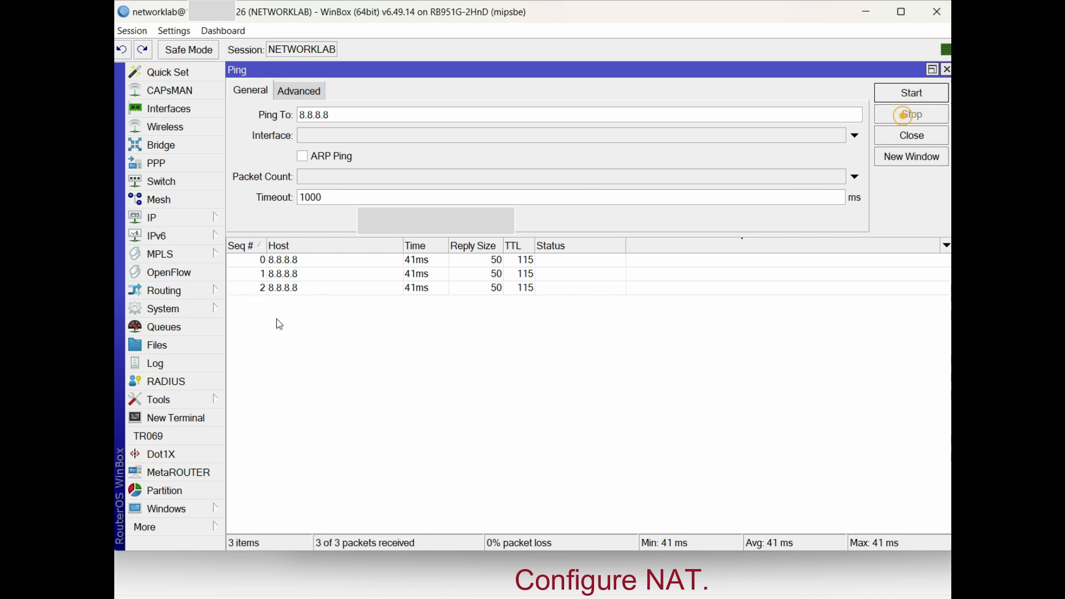
Add a NAT rule with Src. Address 10.10.72.0/24 and action masquerade
left_click(165, 225)
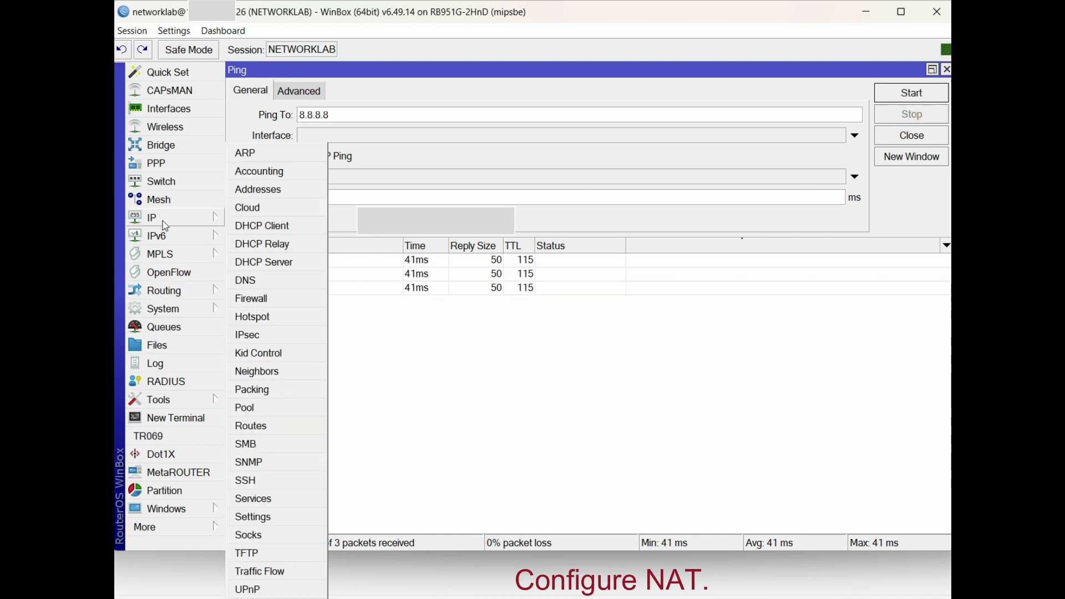
left_click(282, 299)
left_click(236, 112)
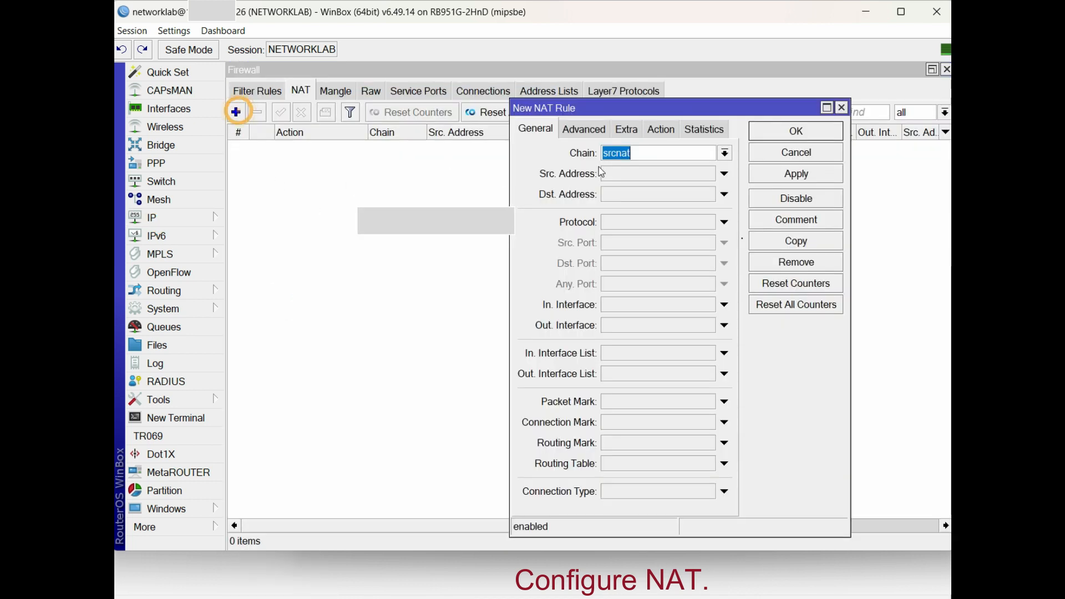
left_click(630, 175)
type("10.10.72.0/24")
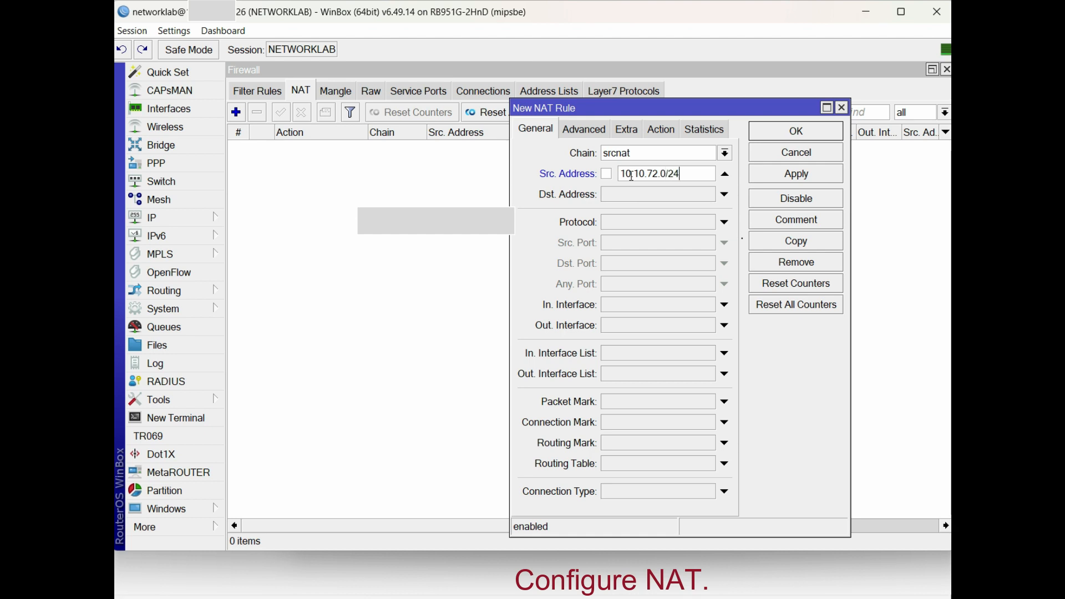
left_click_drag(692, 176, 543, 171)
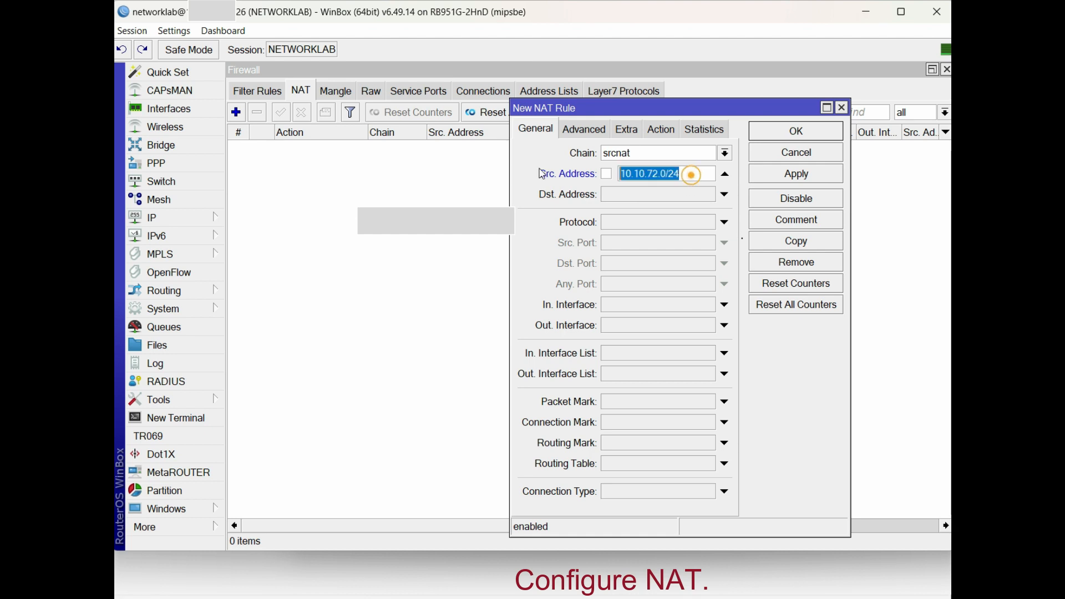
left_click(658, 127)
left_click(654, 161)
left_click(645, 238)
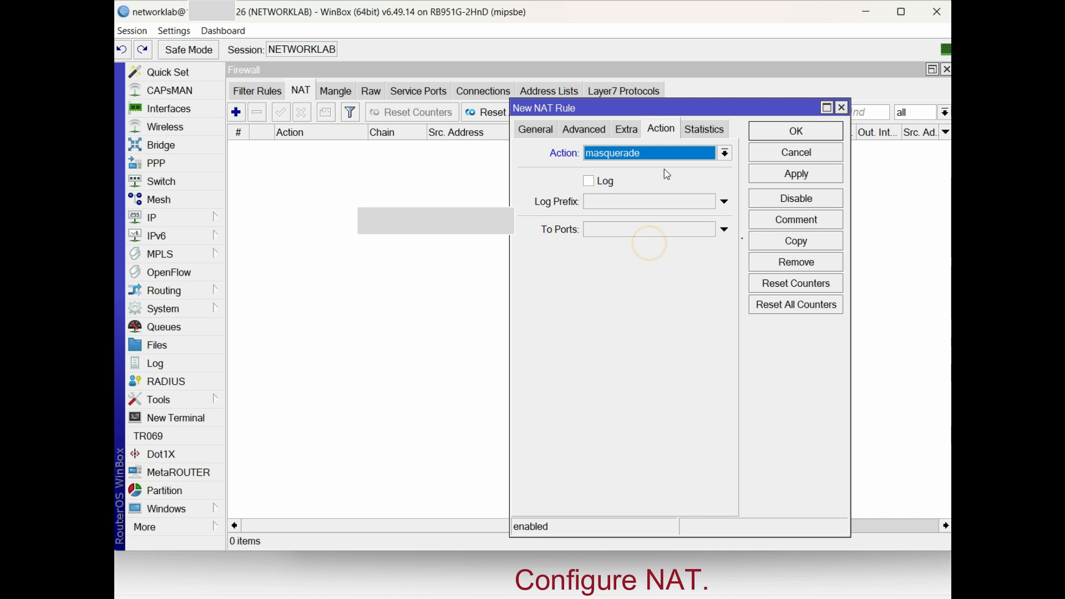
left_click(778, 175)
left_click(777, 132)
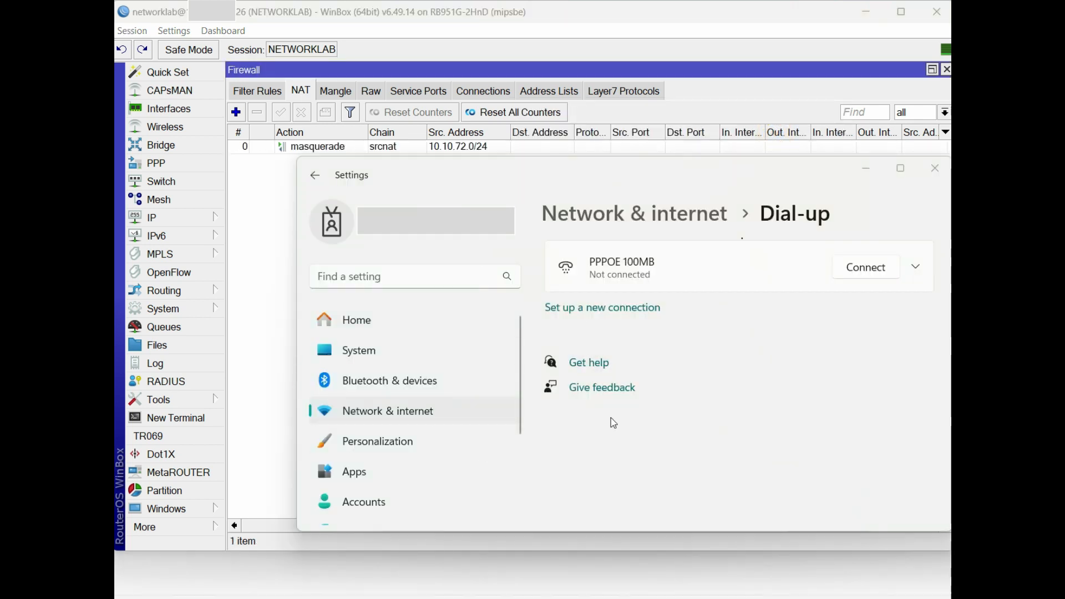
Connect PPPOE 100MB, re-entering the 100M account's user name and password at sign-in
left_click(863, 270)
left_click(589, 321)
type("network")
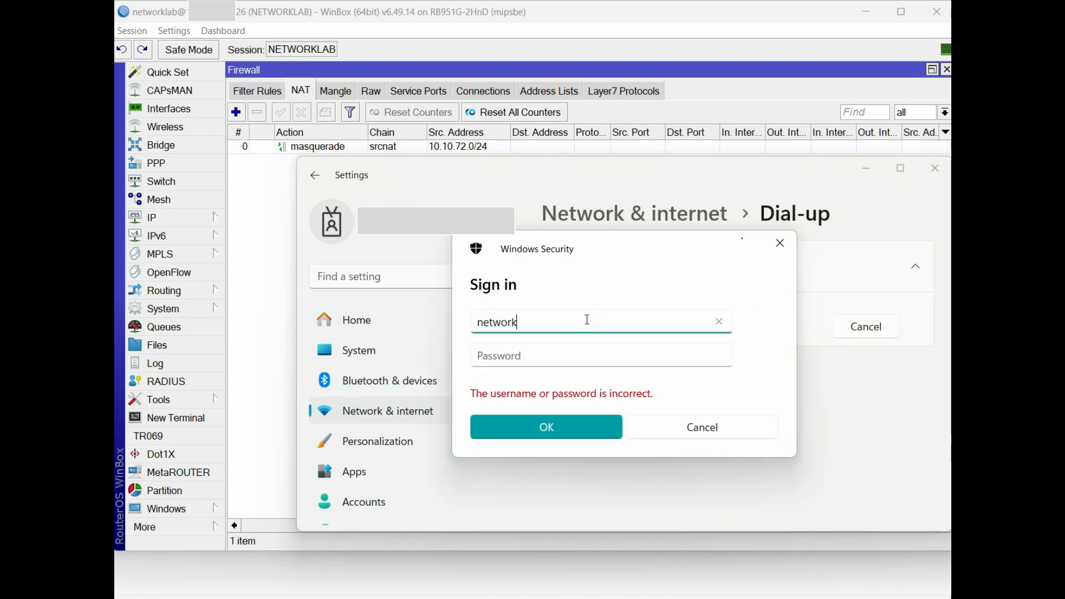
type("lab-100m")
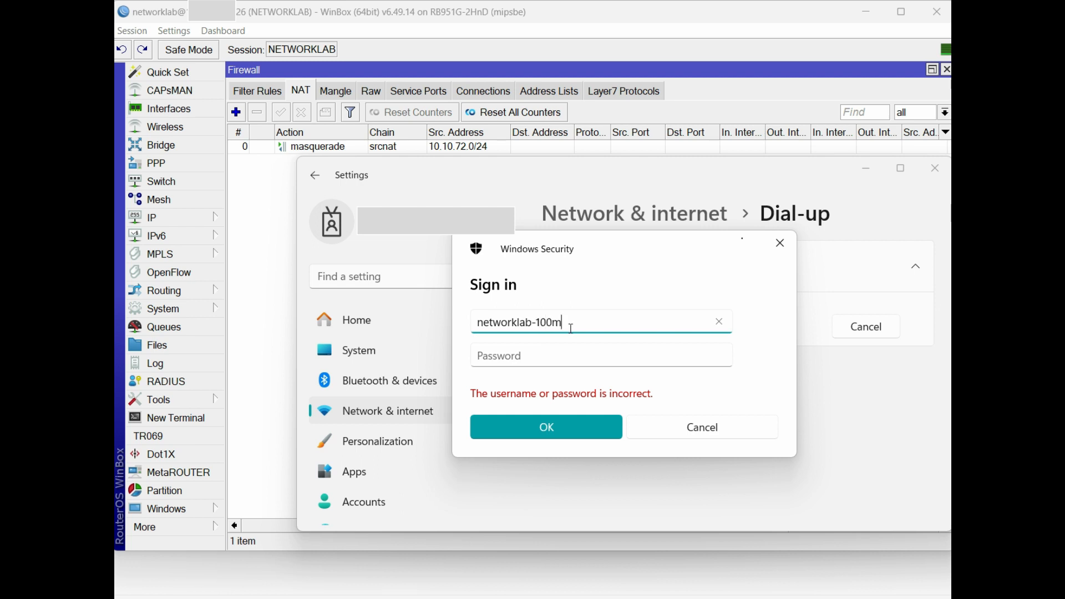
double_click(530, 324)
key("ctrl+c")
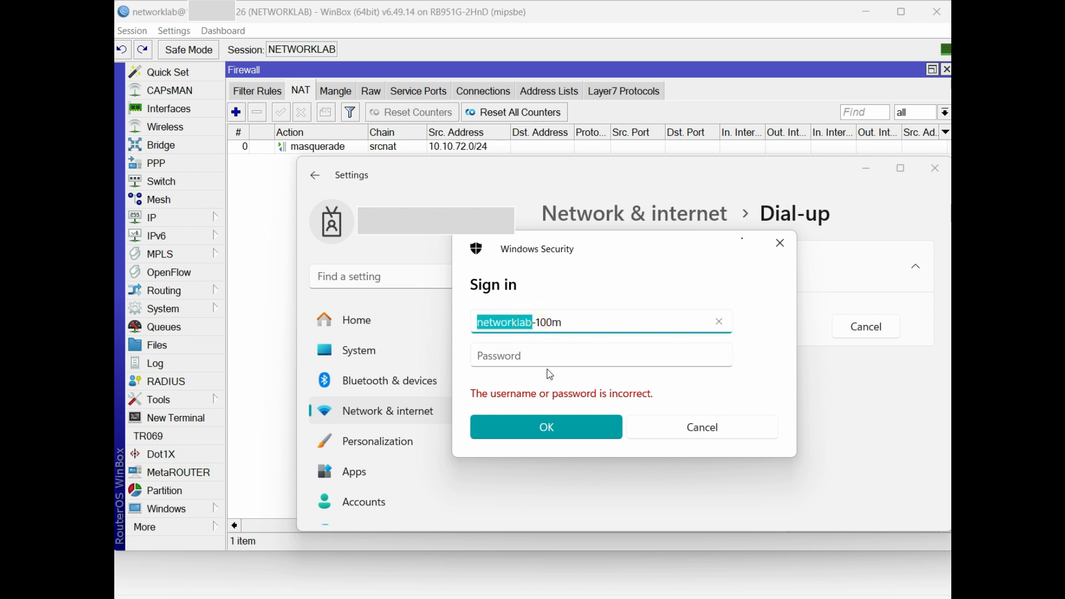
left_click(543, 360)
key("ctrl+v")
left_click(542, 428)
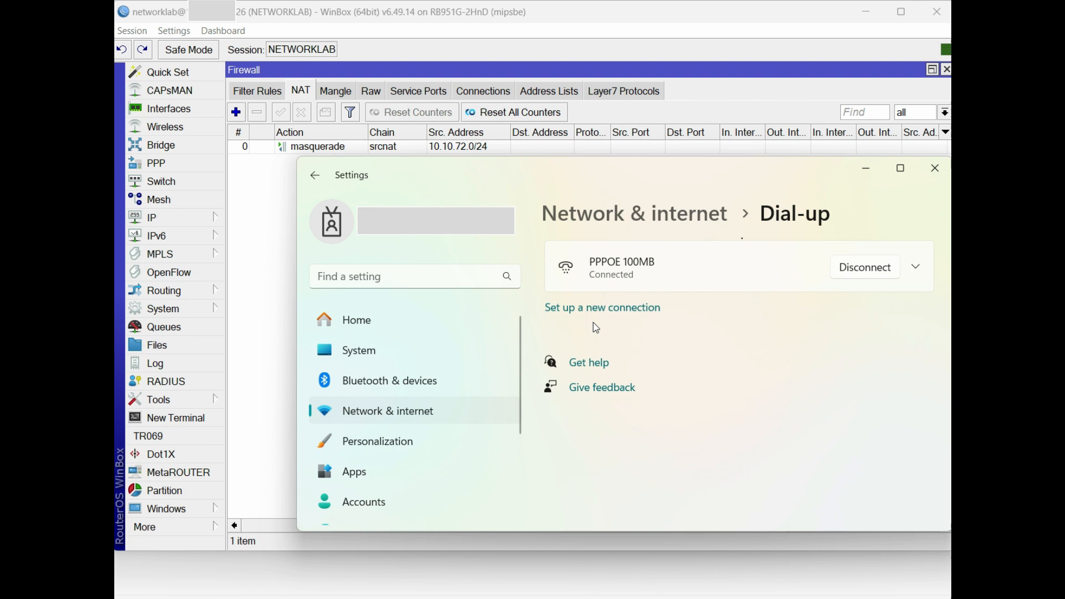
Review the router log's authenticated and connected entries for networklab-100m
left_click(195, 363)
left_click(616, 353)
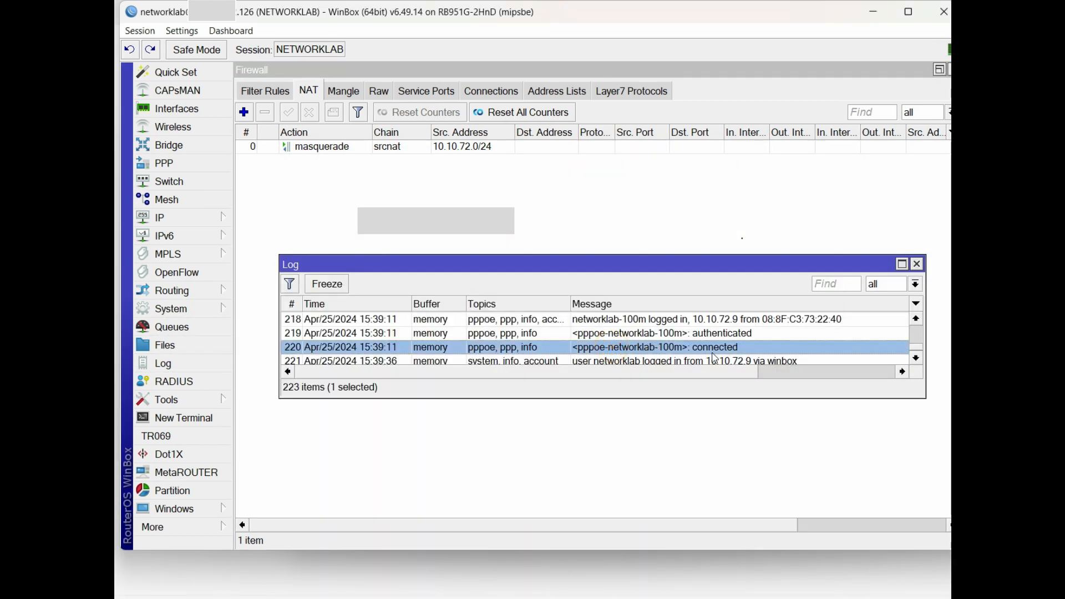
left_click(644, 335)
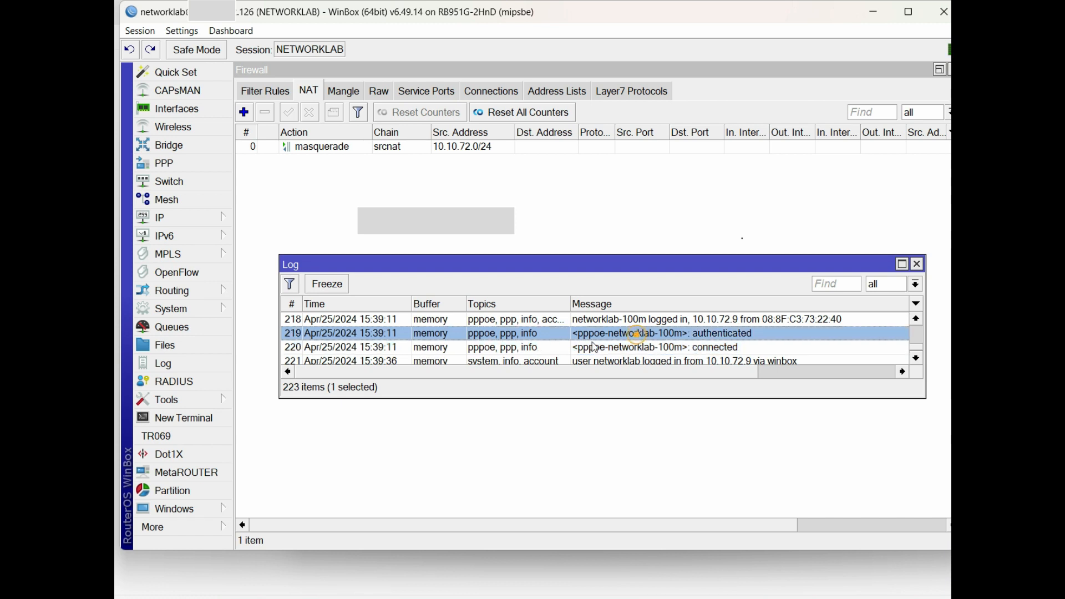
left_click(641, 351)
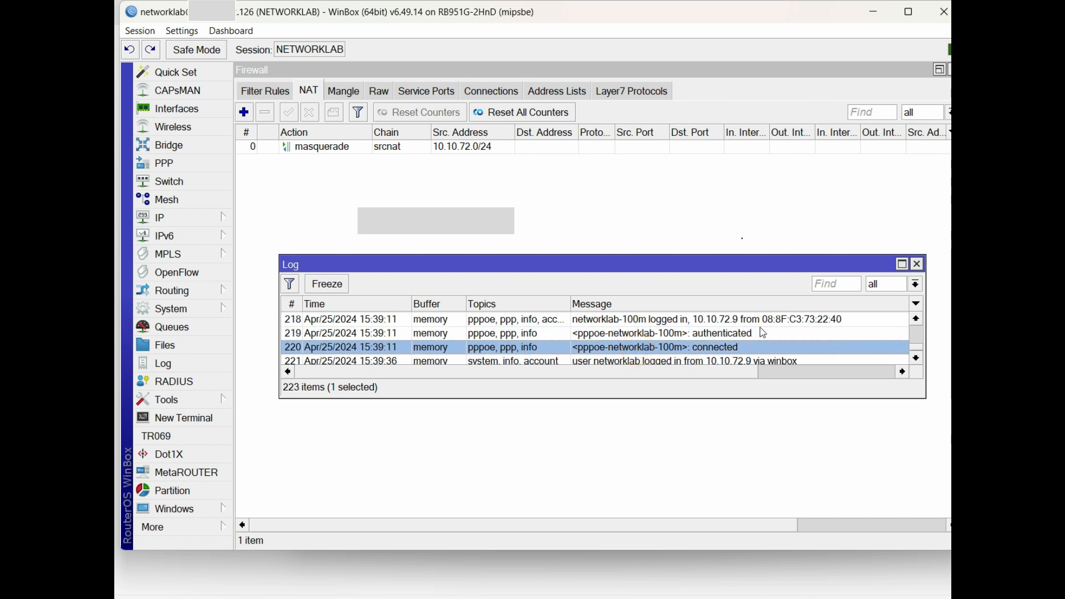
left_click(775, 321)
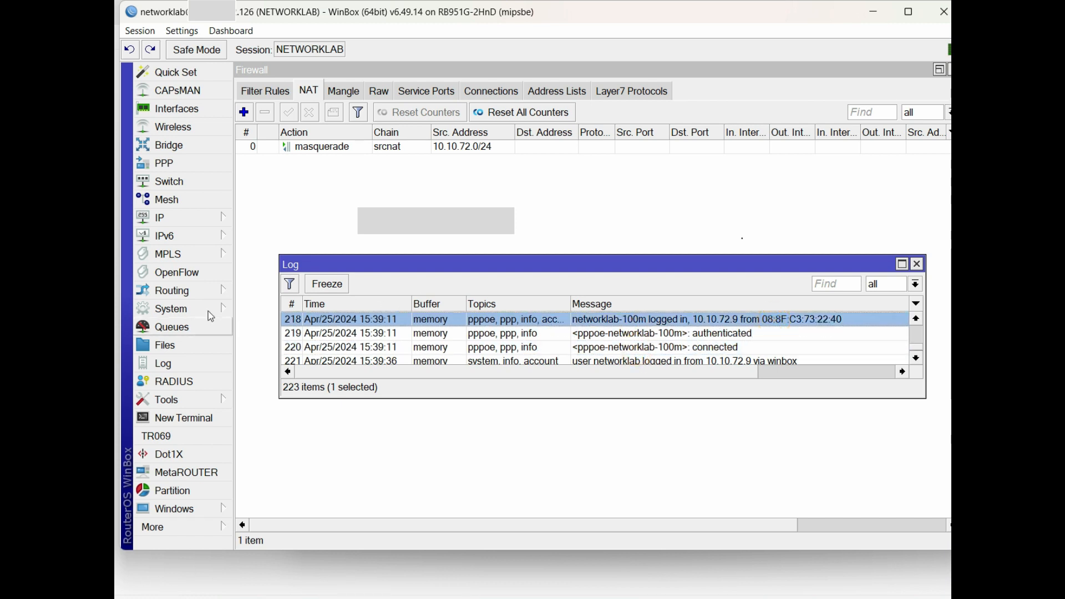
View PPP Active Connections and select the networklab-100m session
left_click(163, 164)
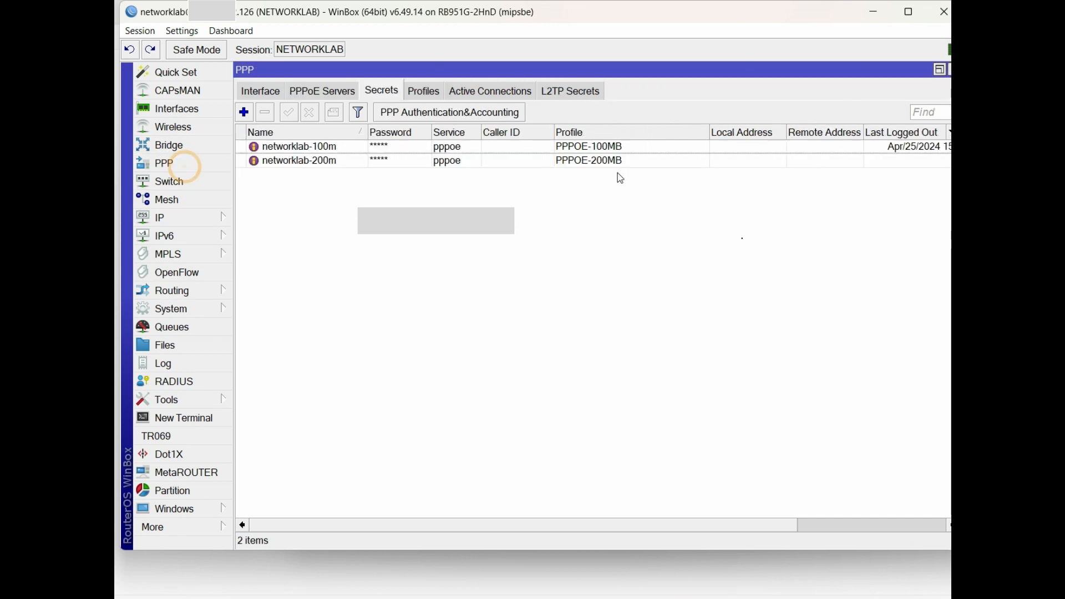
left_click(494, 93)
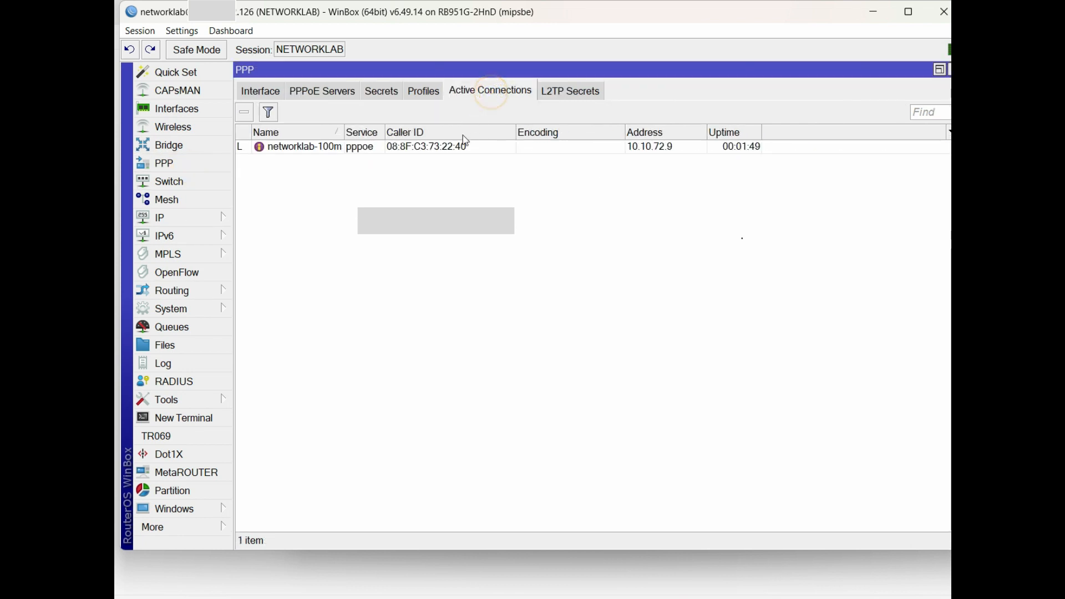
left_click_drag(342, 132, 370, 132)
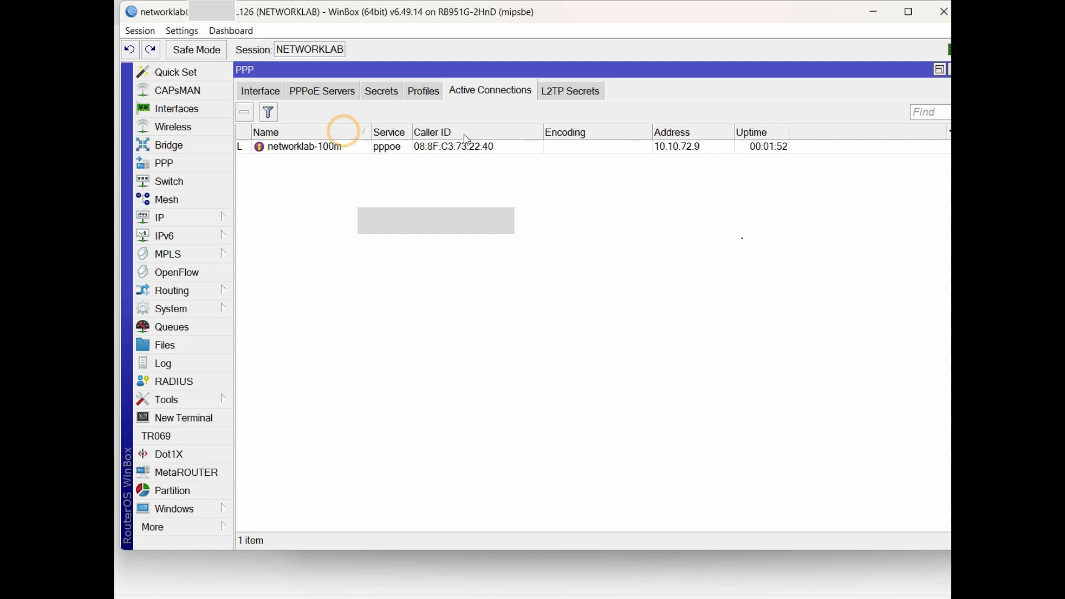
left_click(708, 150)
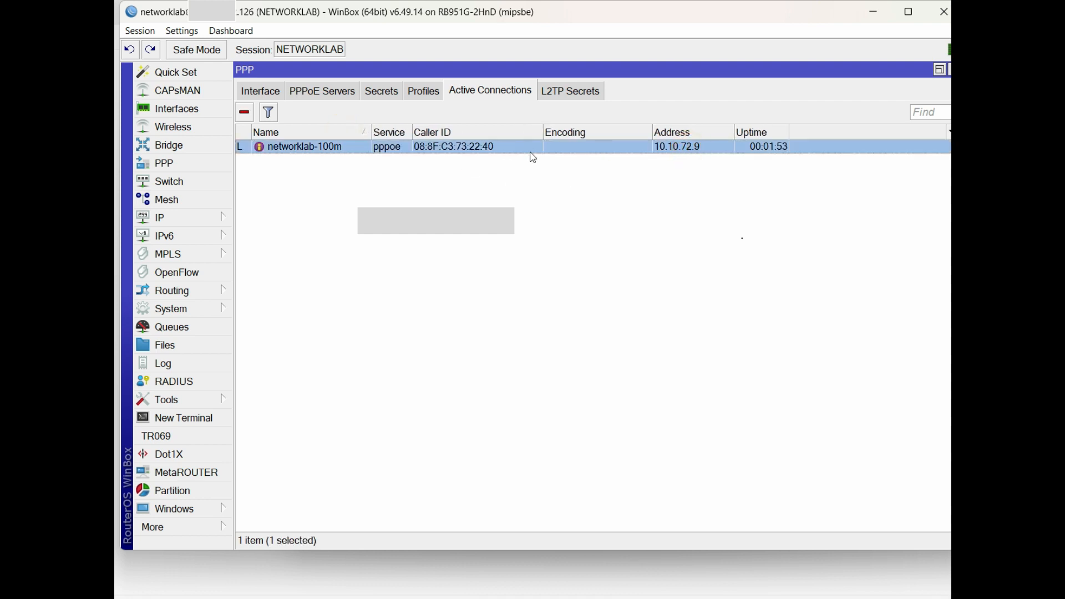
Inspect pppoe-networklab-100m: local 10.10.72.254, remote 10.10.72.9, bridge-PPPOE-vlan500, then its Traffic
left_click(260, 92)
left_click(417, 148)
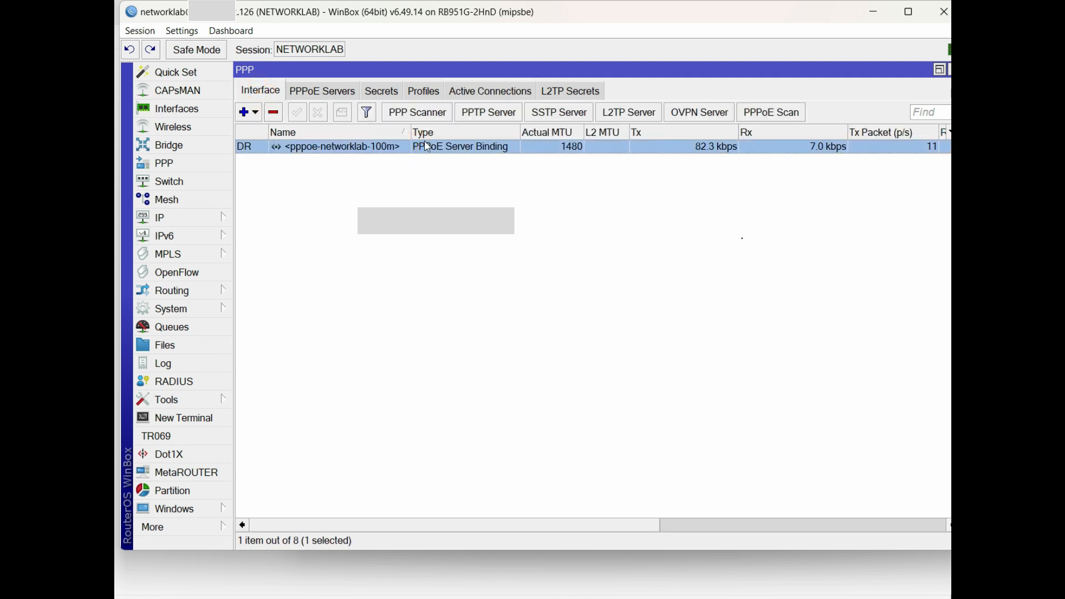
double_click(595, 148)
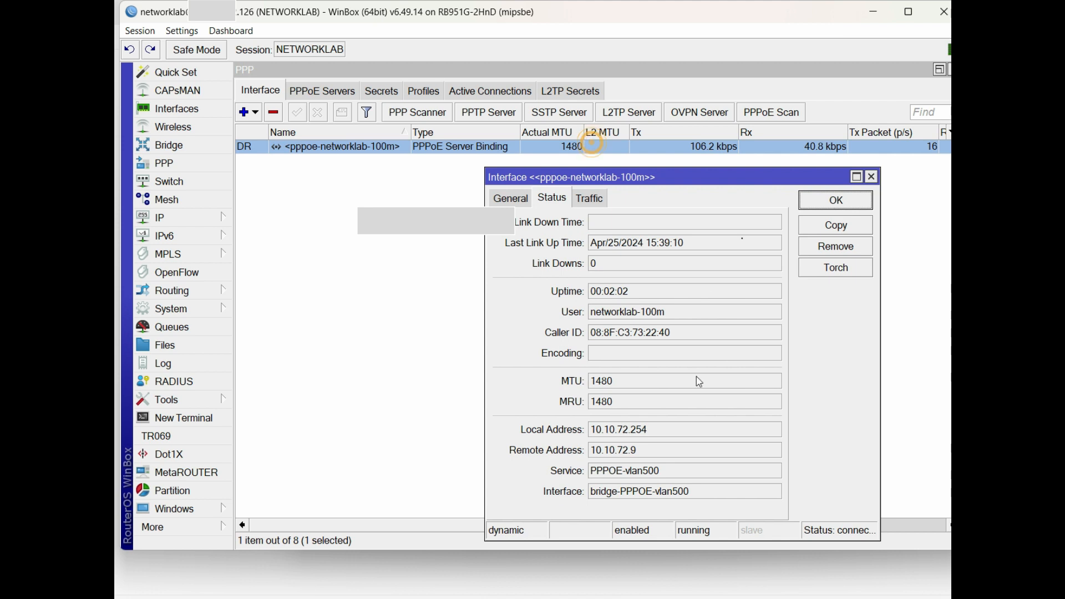
double_click(654, 427)
double_click(652, 452)
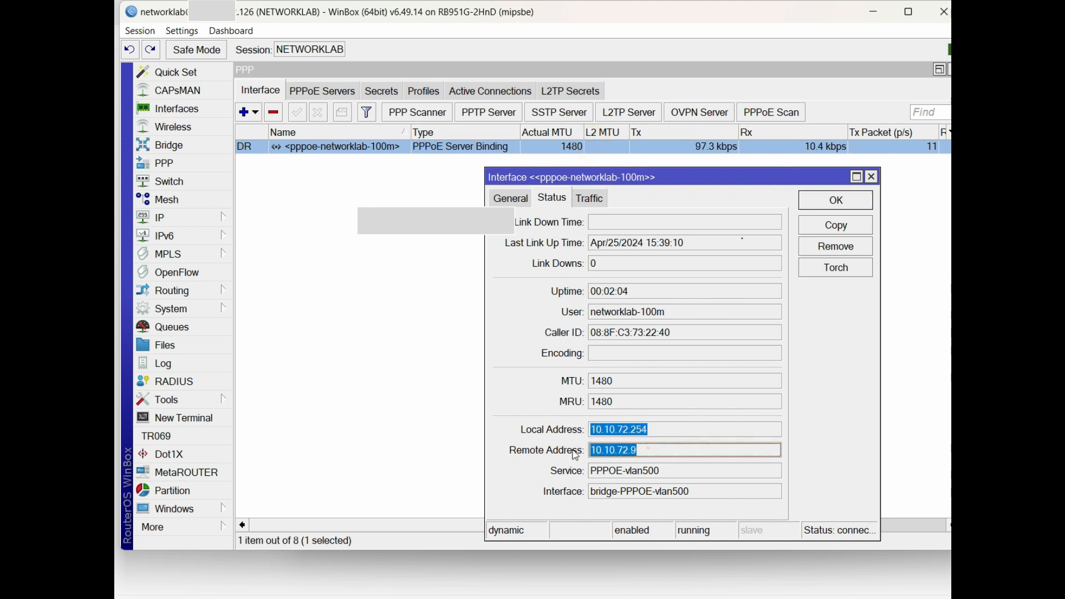
double_click(699, 497)
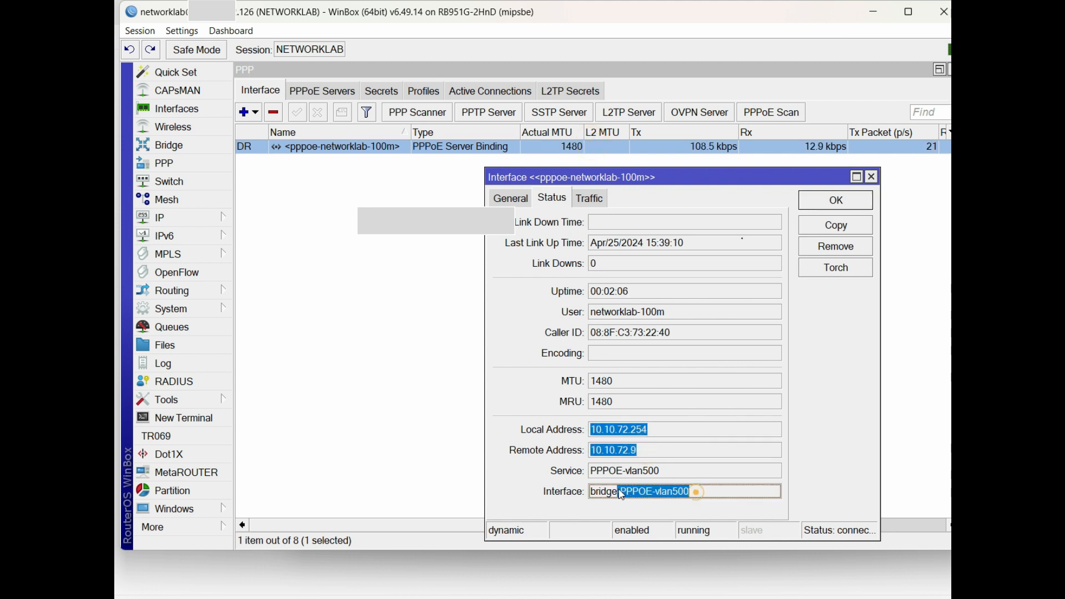
double_click(671, 314)
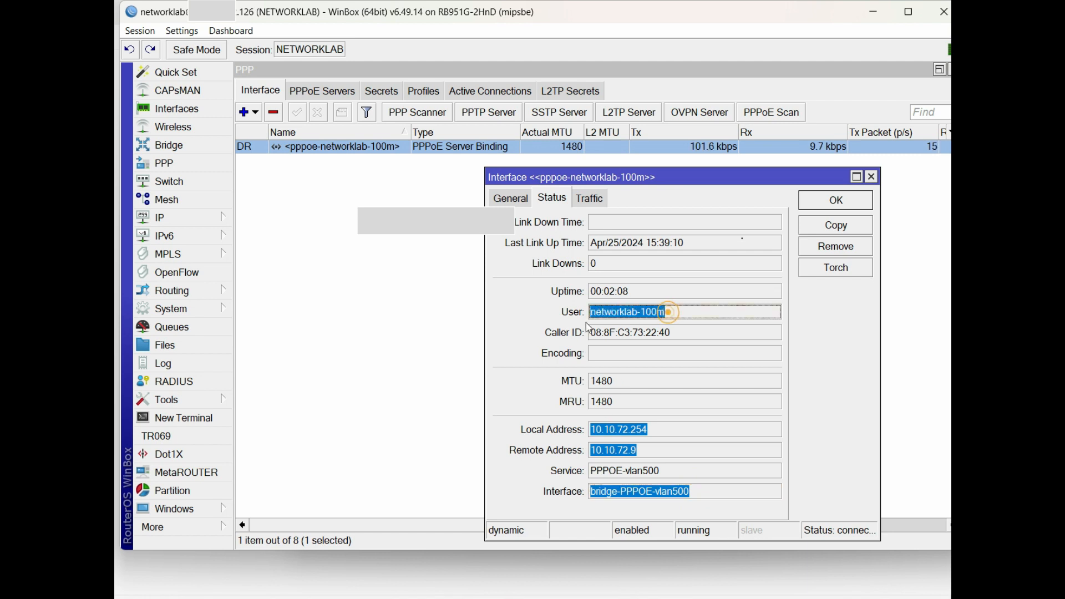
left_click(591, 199)
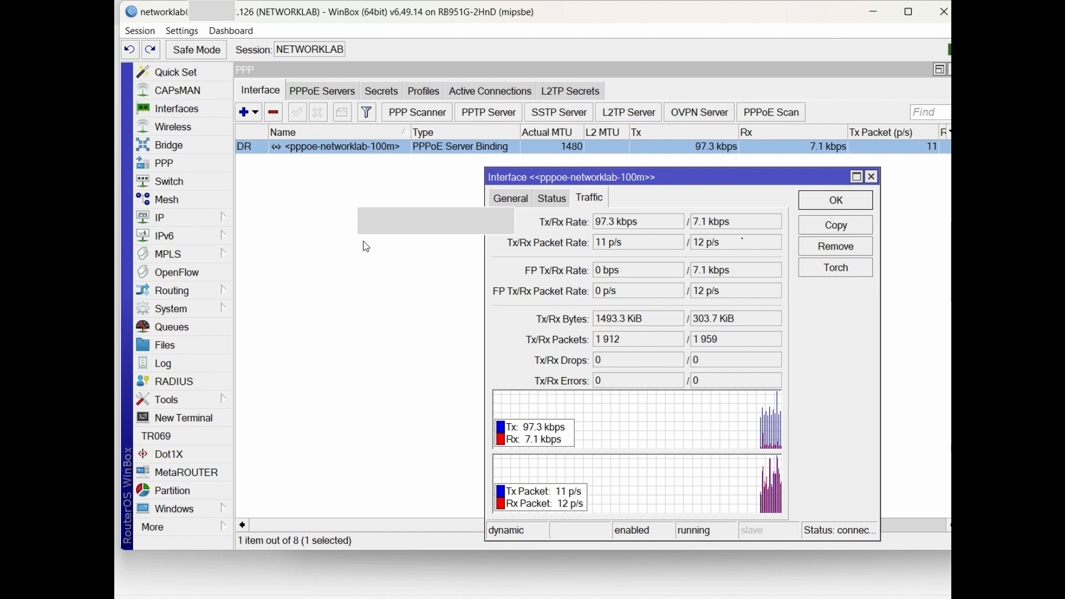
Show the pppoe-networklab-100m simple queue with 100M limits, widening Name and Target columns
left_click(176, 328)
left_click_drag(532, 147, 562, 222)
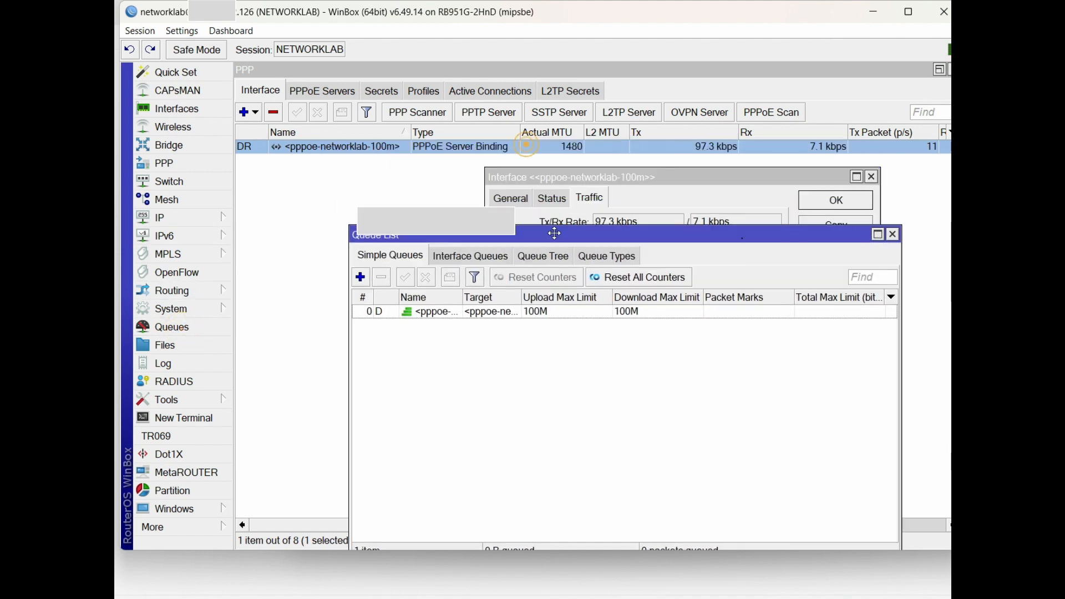
left_click(441, 300)
left_click_drag(464, 285, 536, 294)
left_click_drag(598, 284, 667, 284)
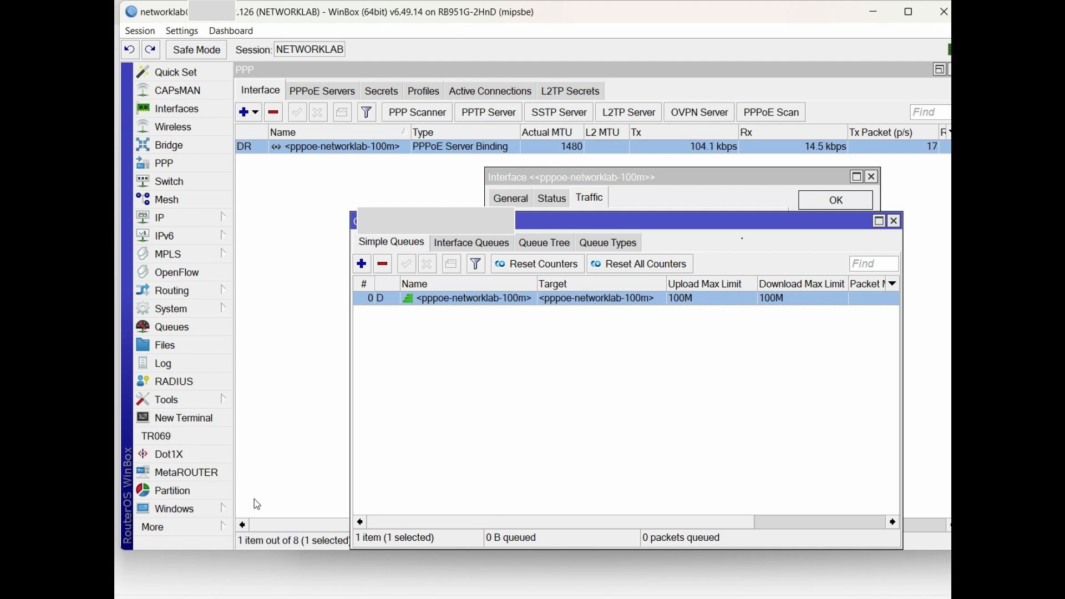
key("alt+Tab")
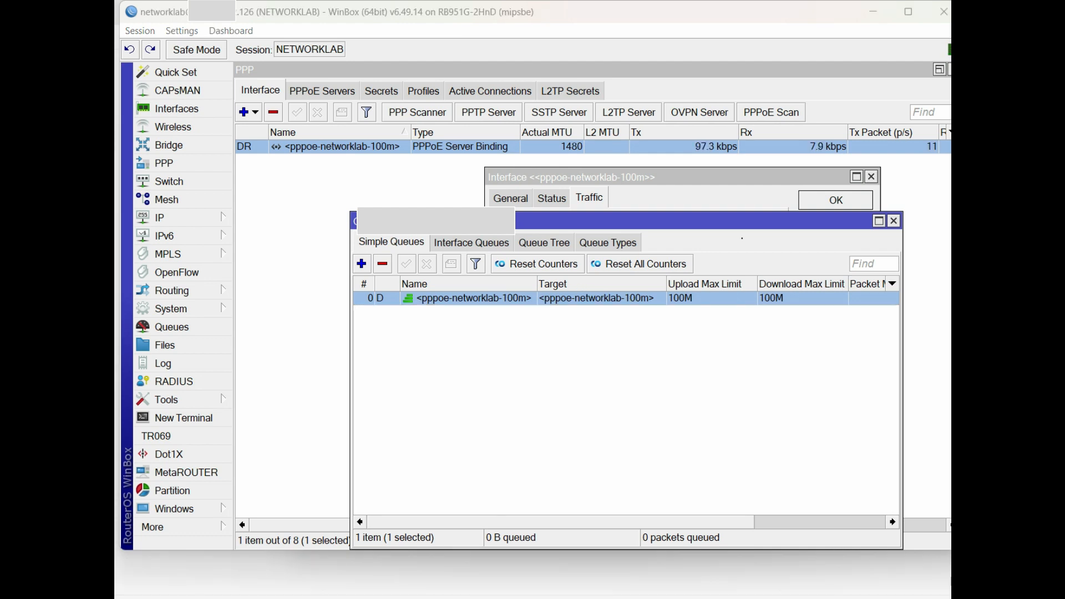
Run ipconfig and highlight the PPP adapter's IPv4 address 10.10.72.9
type("ip")
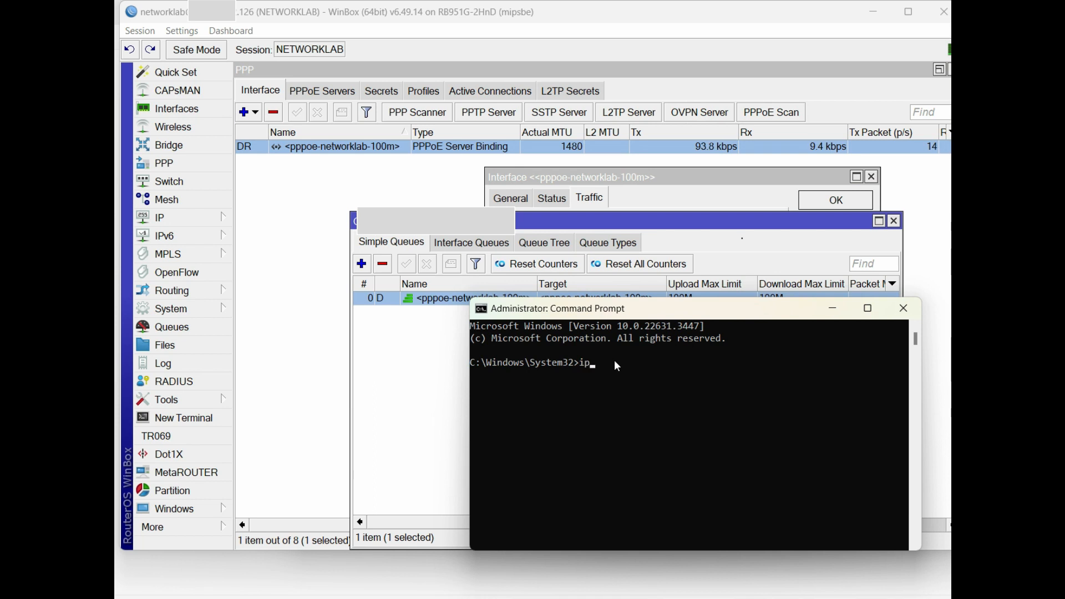
type("config")
key("Return")
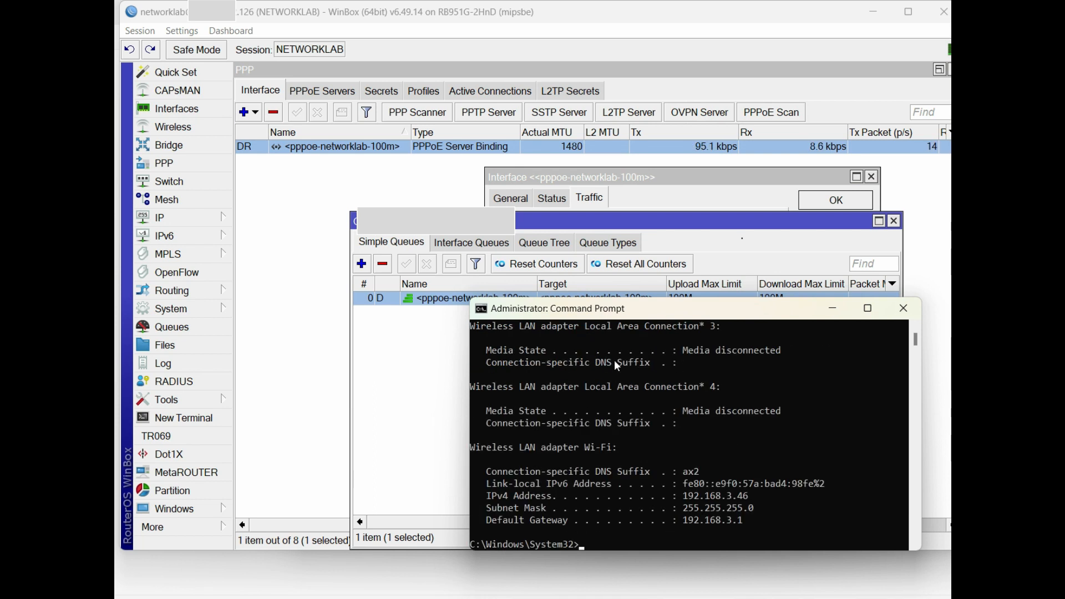
scroll(734, 475, "up", 7)
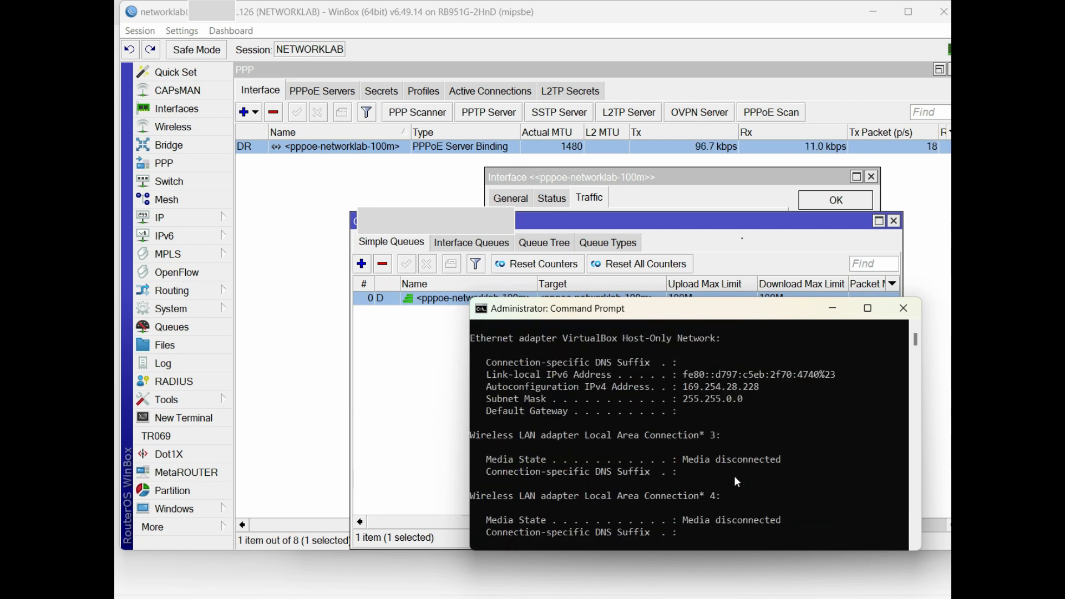
left_click_drag(758, 374, 546, 383)
scroll(599, 412, "up", 1)
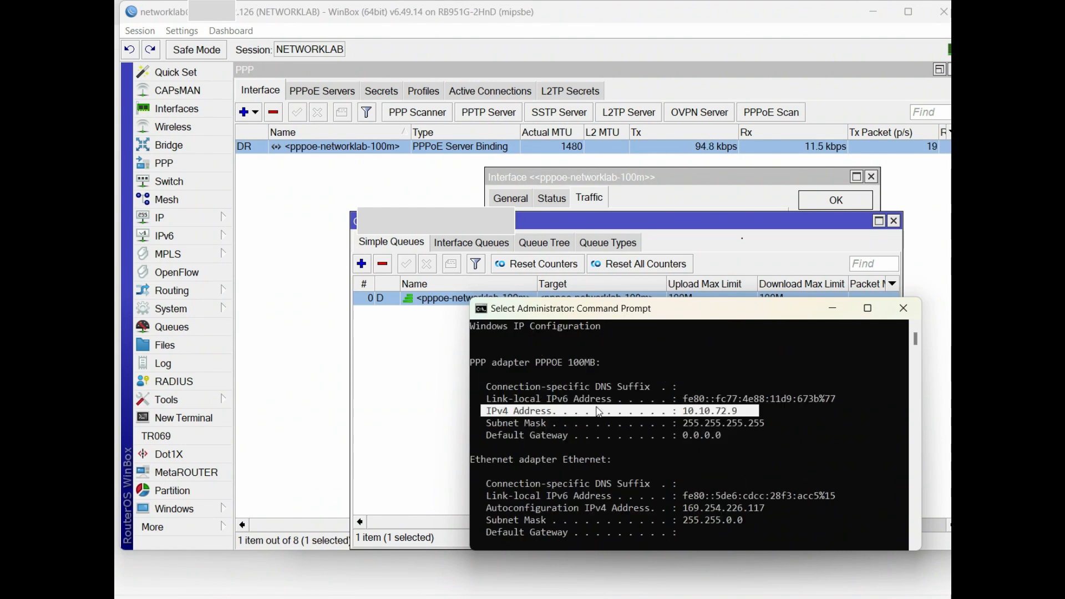
Match it against WinBox's interface Status remote address 10.10.72.9, then reposition Command Prompt
left_click(641, 203)
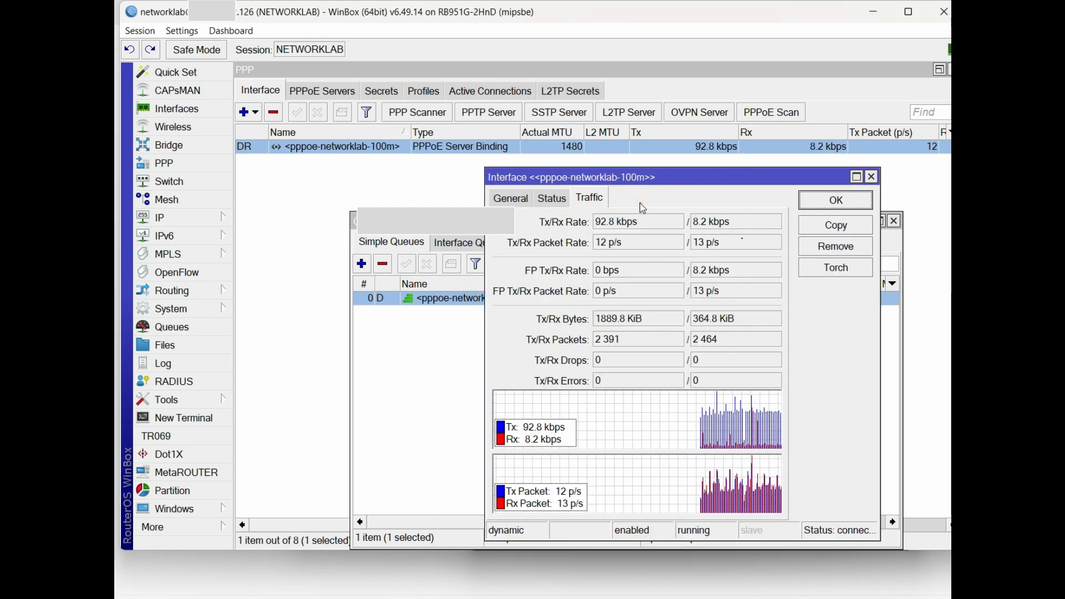
left_click(522, 201)
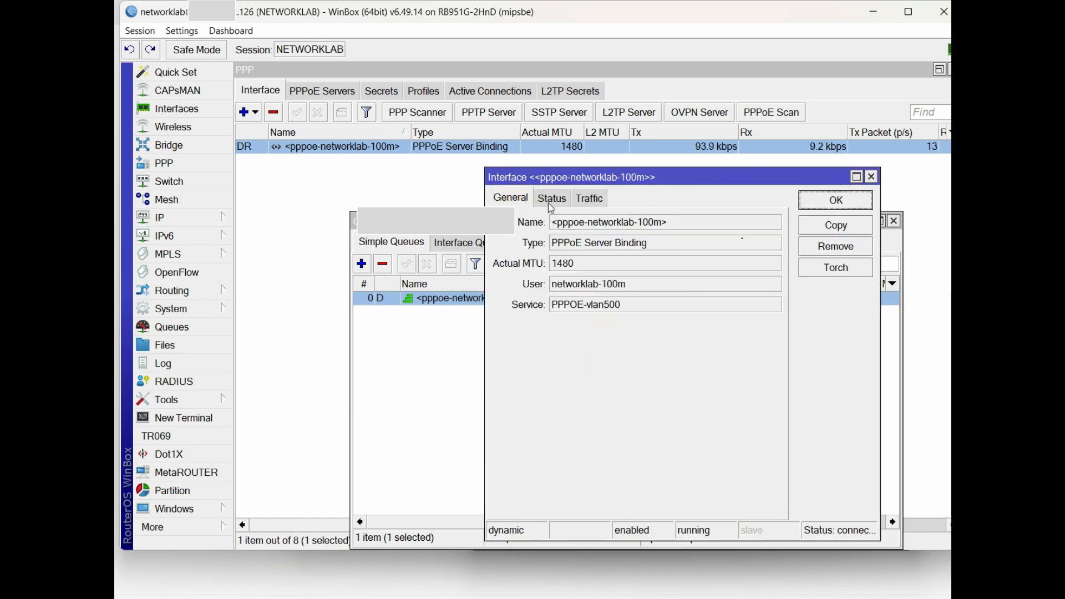
left_click(550, 200)
double_click(646, 454)
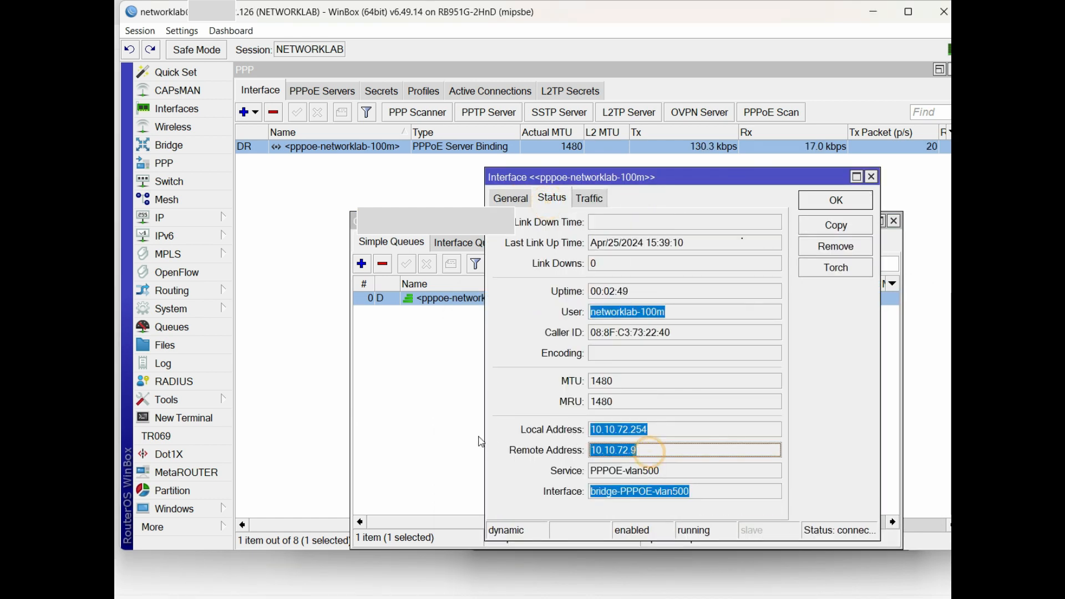
left_click(161, 598)
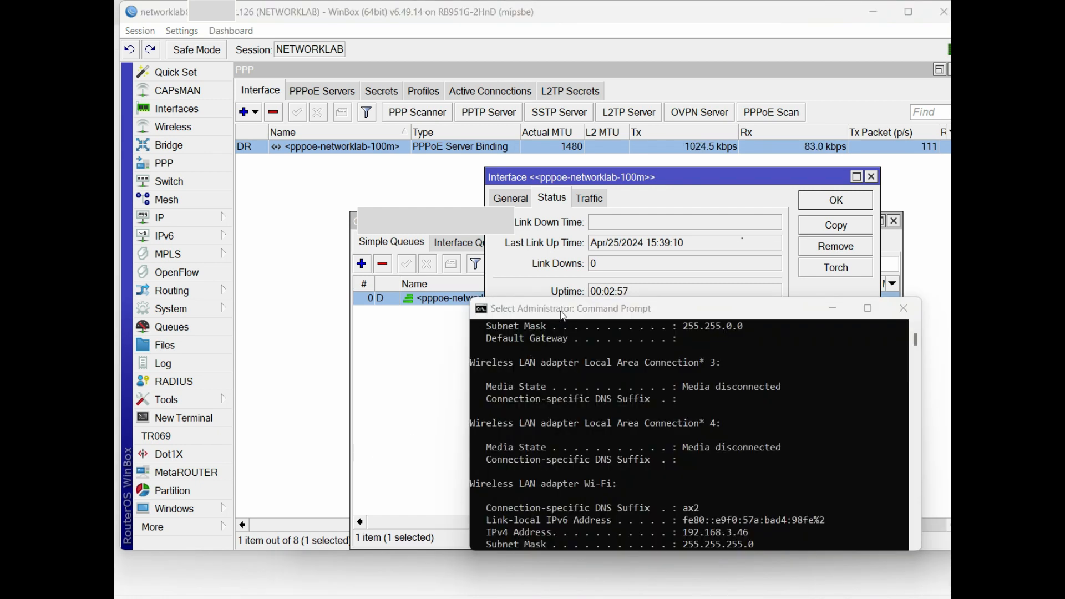
left_click_drag(559, 310, 568, 216)
scroll(631, 358, "down", 4)
scroll(630, 359, "down", 4)
left_click(650, 344)
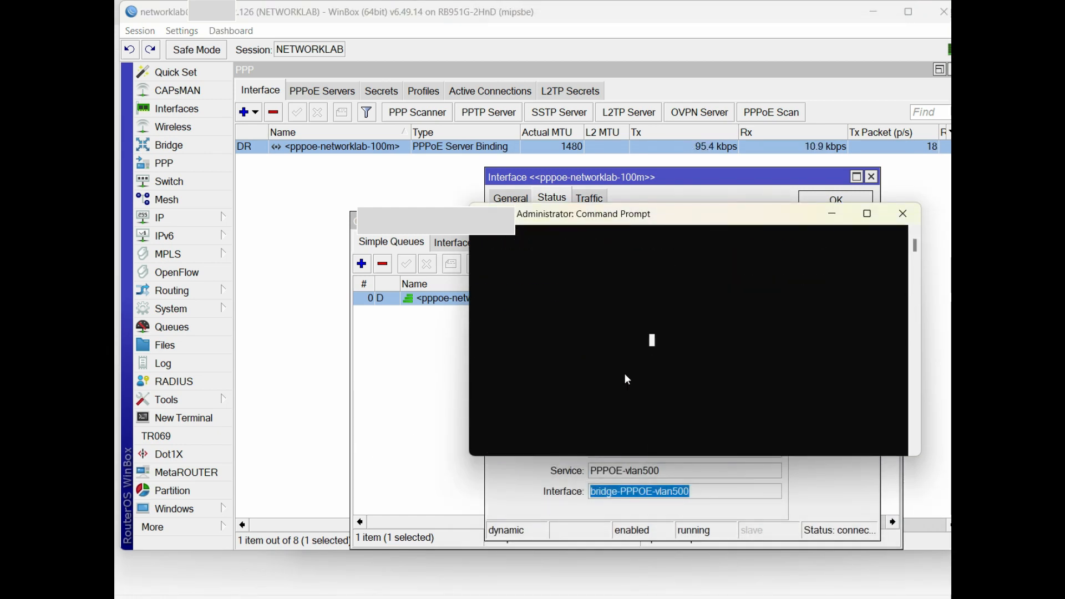
Ping 8.8.8.8 and facebook.com from Command Prompt, checking the replies
key("Escape")
type("ping 8.8.8.8")
key("Return")
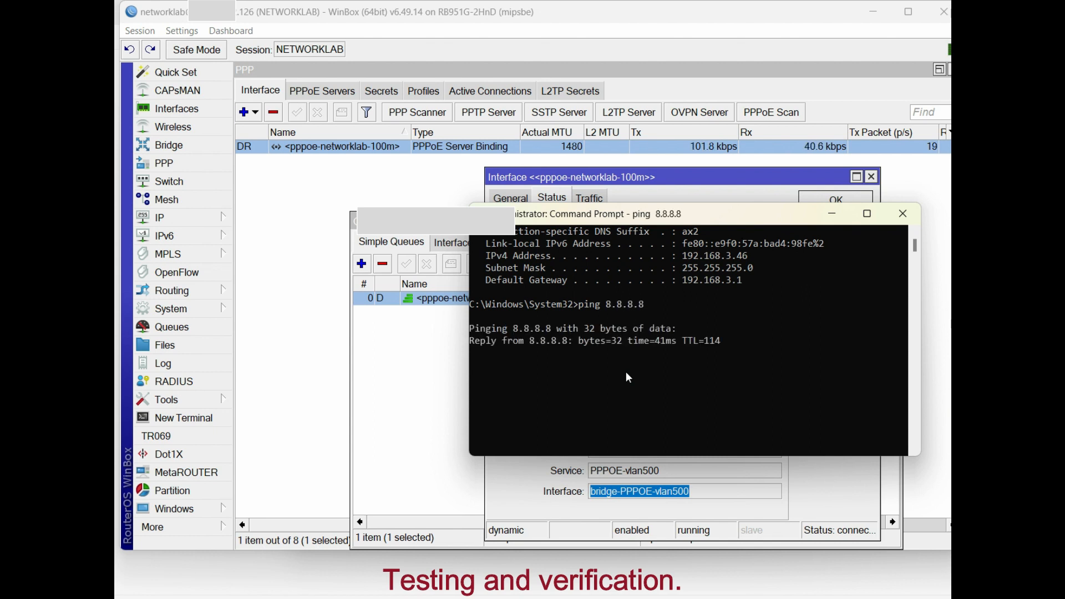
key("ctrl+c")
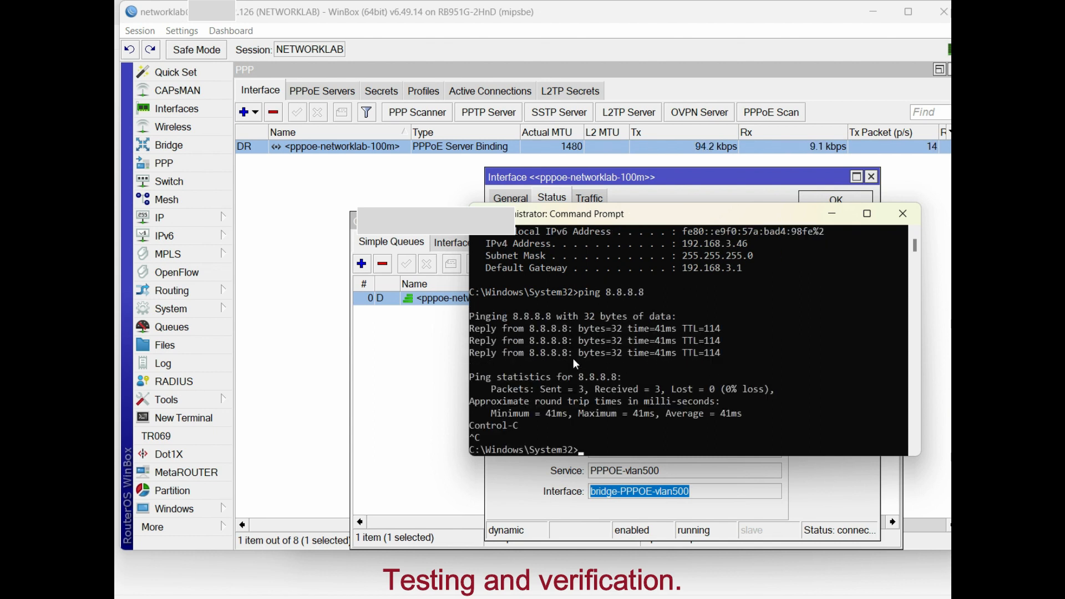
type("ping fa")
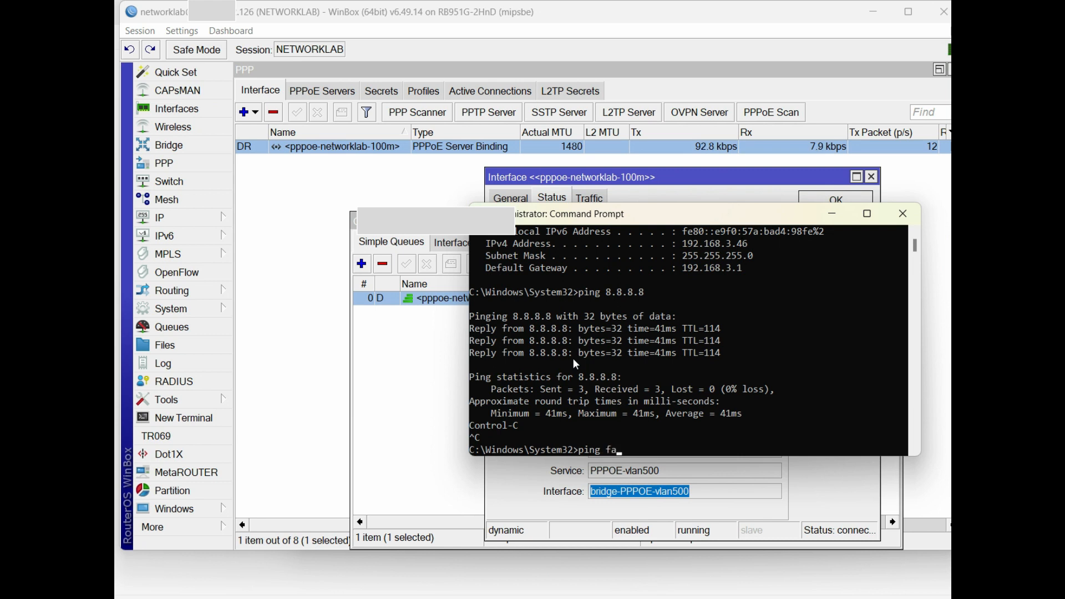
type("cebook.com")
key("Return")
left_click_drag(778, 437, 603, 413)
right_click(742, 380)
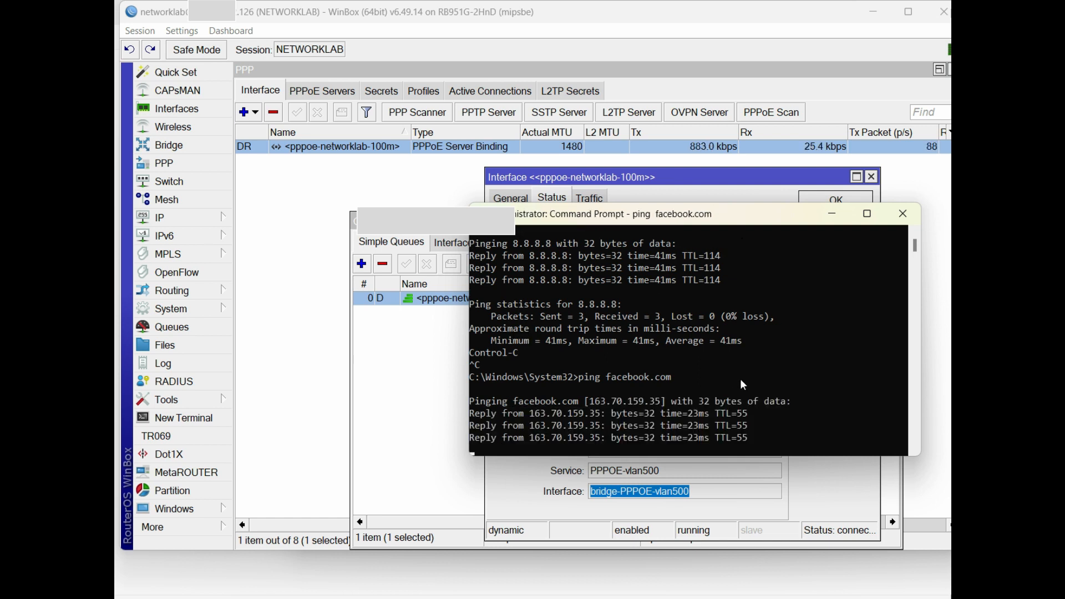
Ping yahoo.com and 1.1.1.1, stopping each with Ctrl+C, then move the console aside
type("ping yahoo.com")
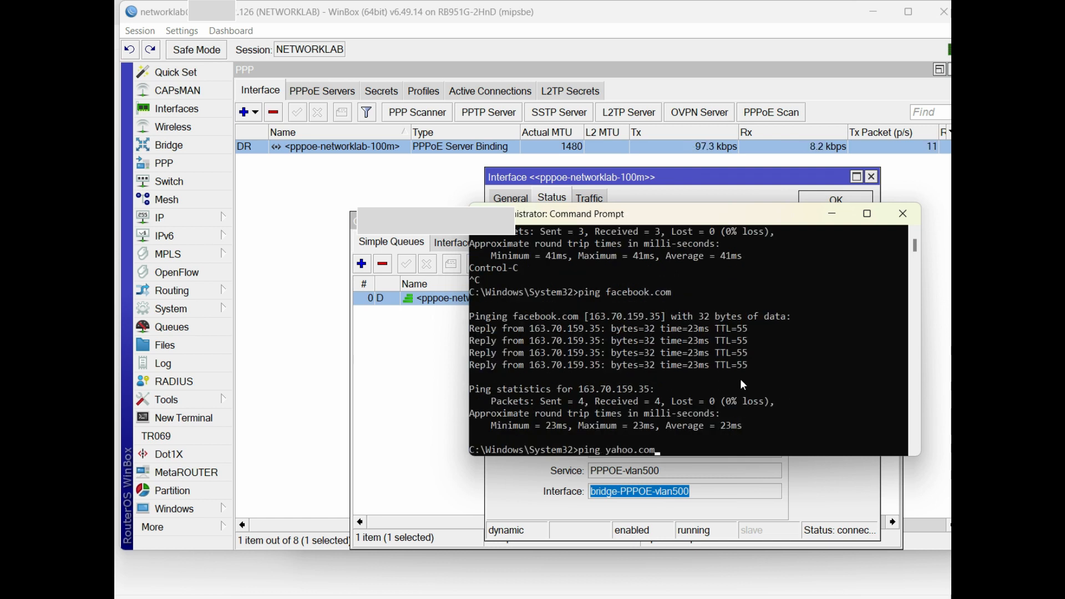
key("Return")
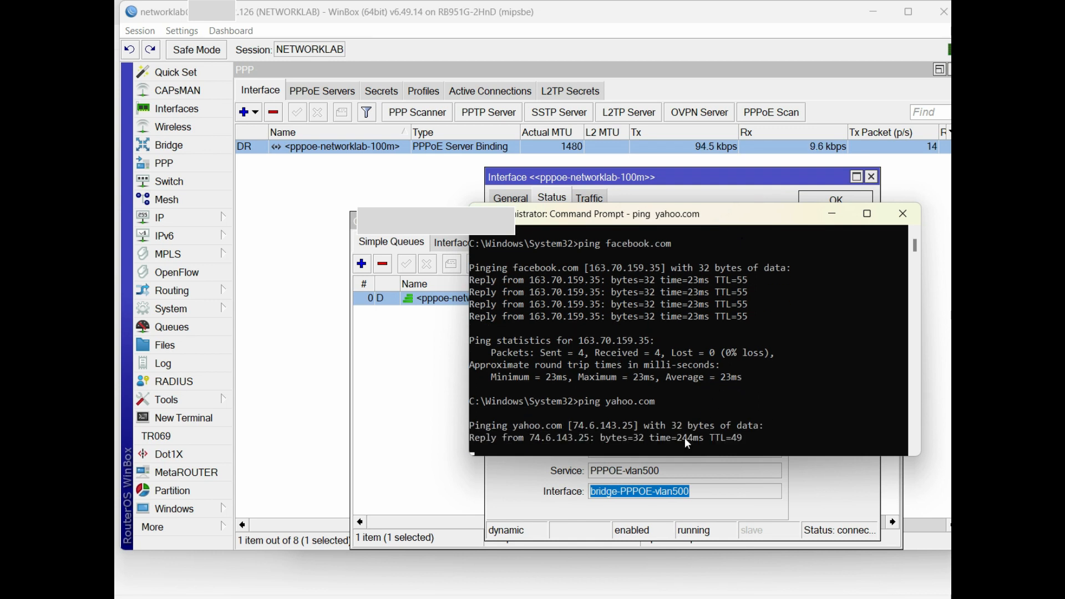
key("ctrl+c")
type("ping 1.1.1.1")
key("Return")
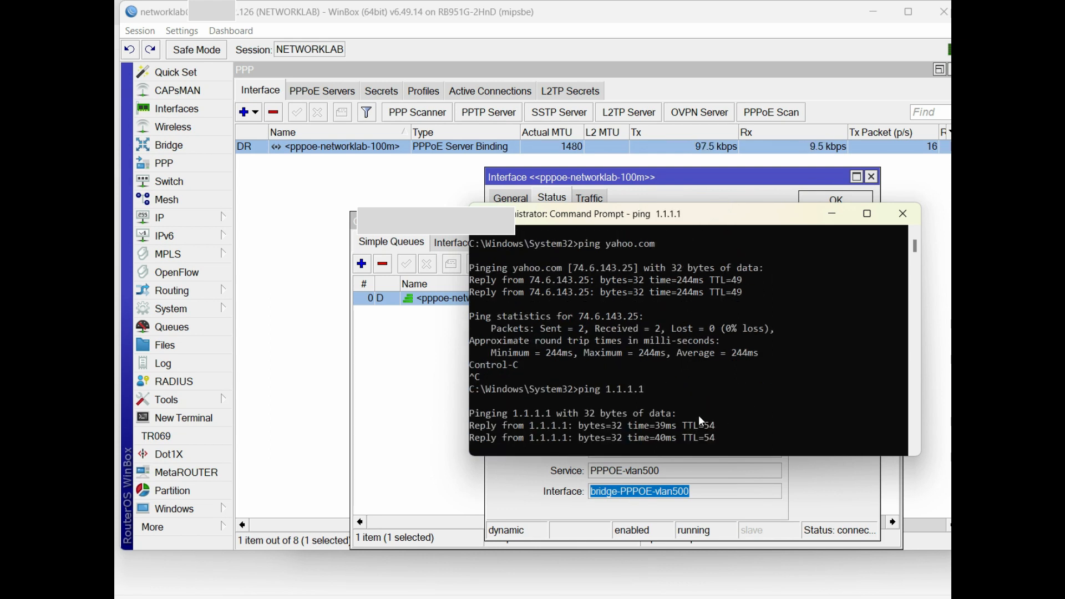
key("ctrl+c")
left_click_drag(610, 215, 628, 261)
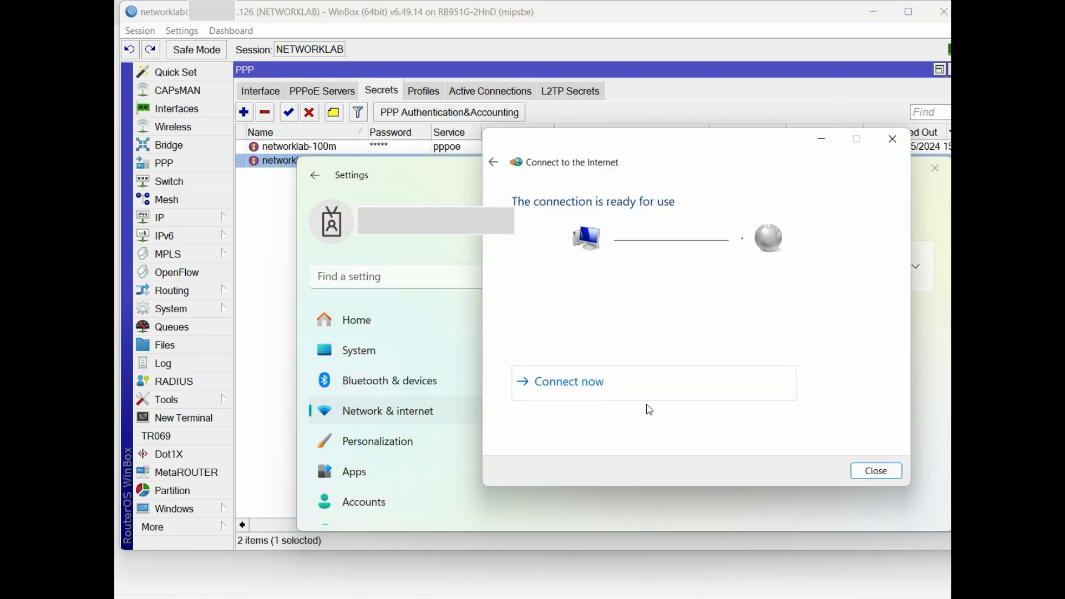
Start another new Internet connection setup and choose Broadband (PPPoE)
left_click(875, 470)
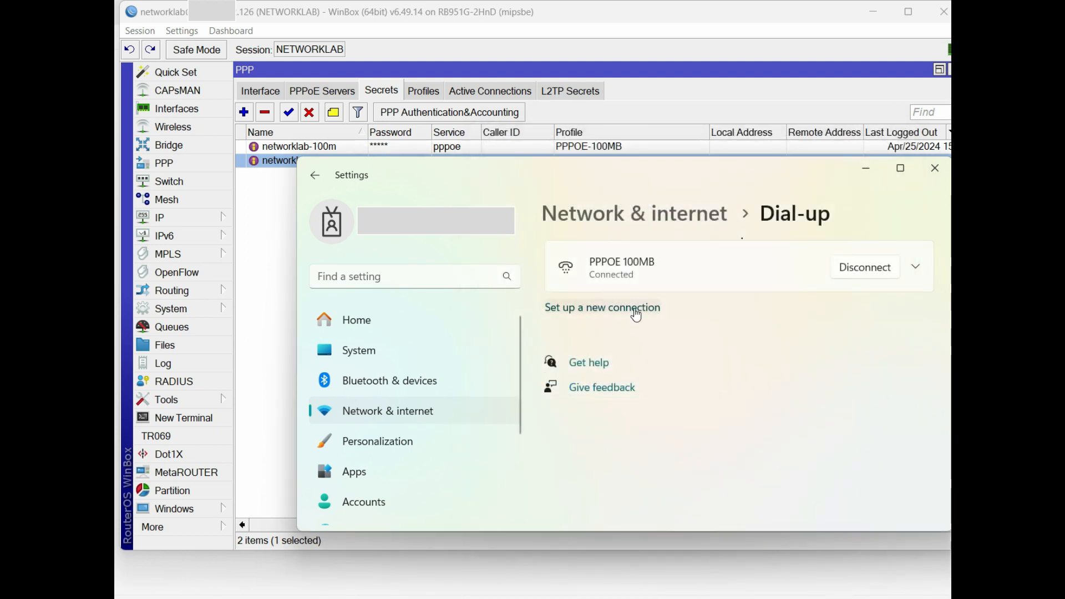
left_click(638, 308)
left_click(819, 471)
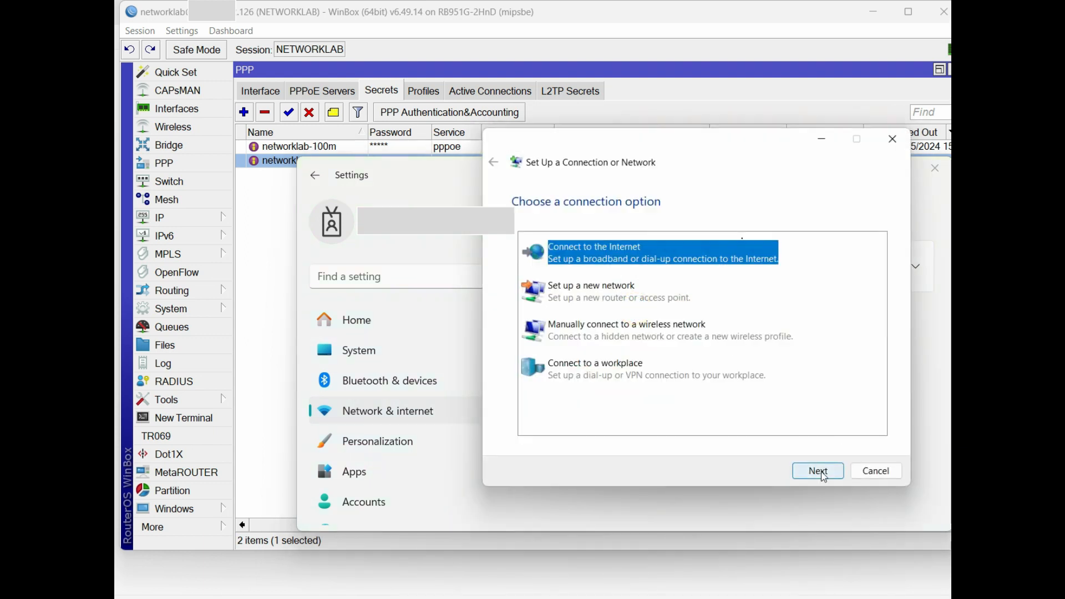
left_click(659, 400)
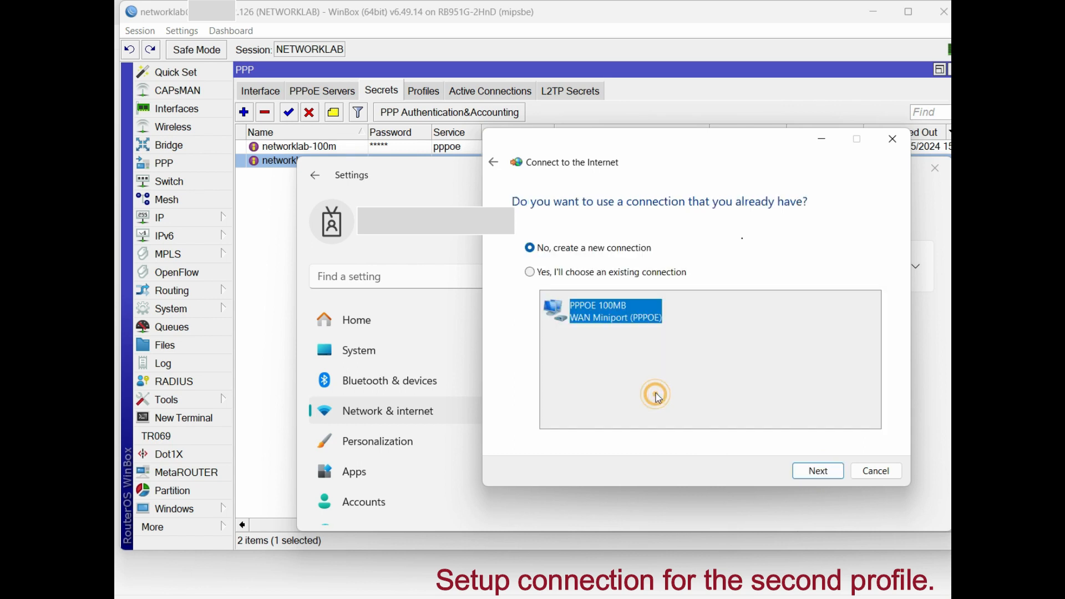
left_click(574, 273)
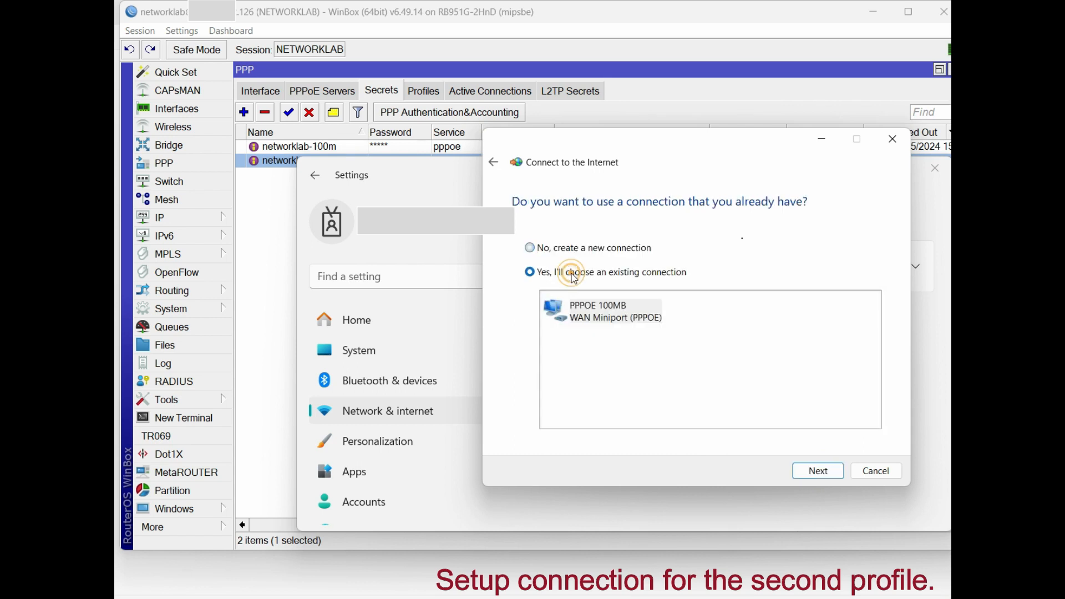
left_click(558, 248)
left_click(819, 472)
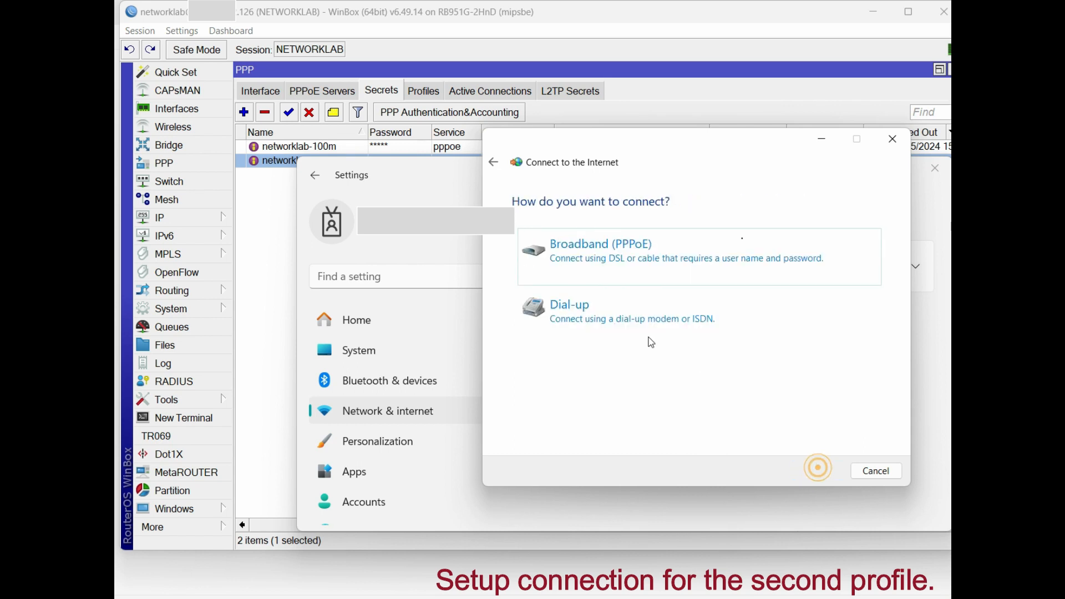
left_click(613, 256)
Enter the 200M account's user name and password and name the connection PPPOE 200MB
type("networklab-200m")
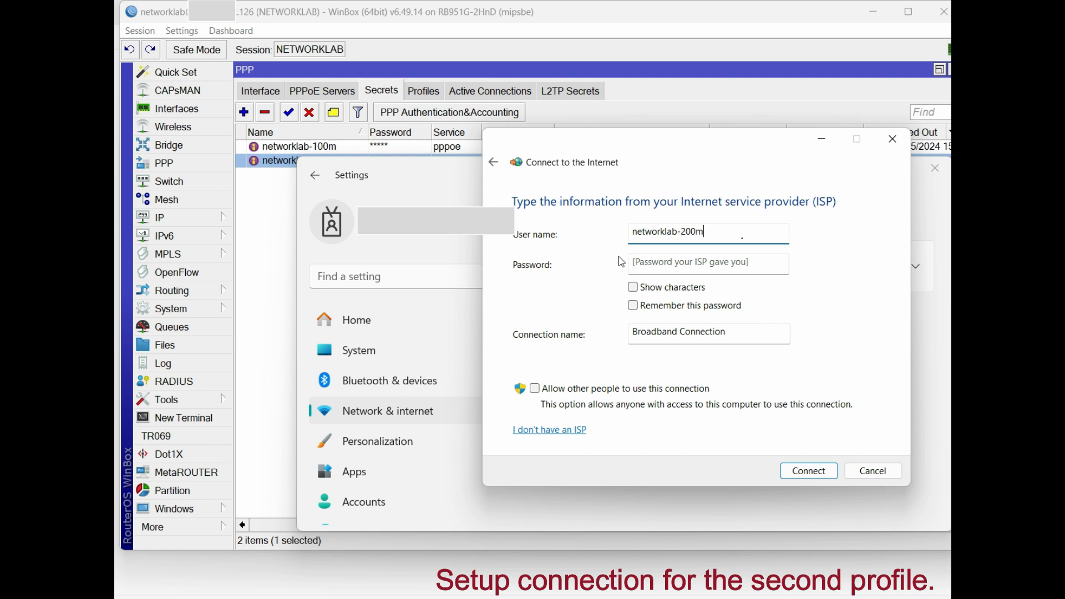
left_click_drag(632, 232, 673, 232)
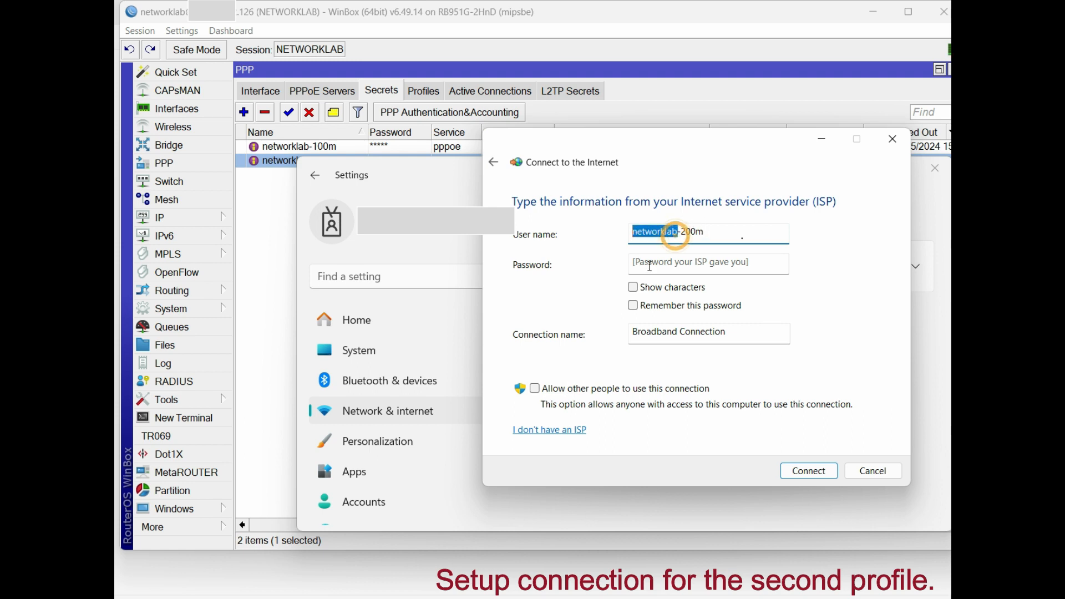
left_click(666, 265)
key("ctrl+v")
double_click(676, 335)
left_click_drag(733, 335, 520, 321)
type("PPP")
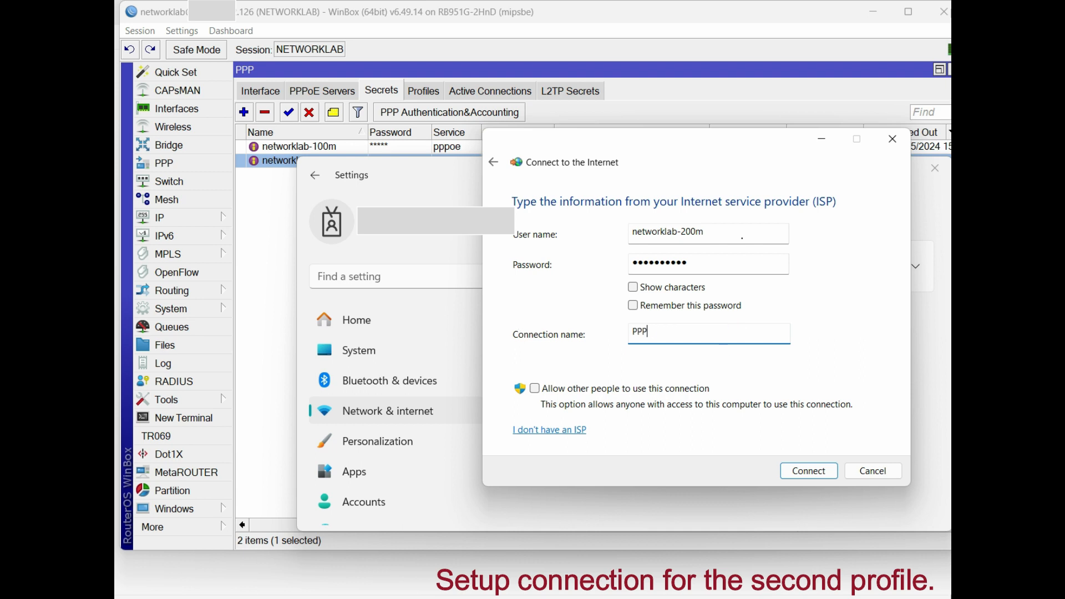
type("OE 200MB")
Save PPPOE 200MB despite error 813, then try connecting it and dismiss the error
left_click(810, 471)
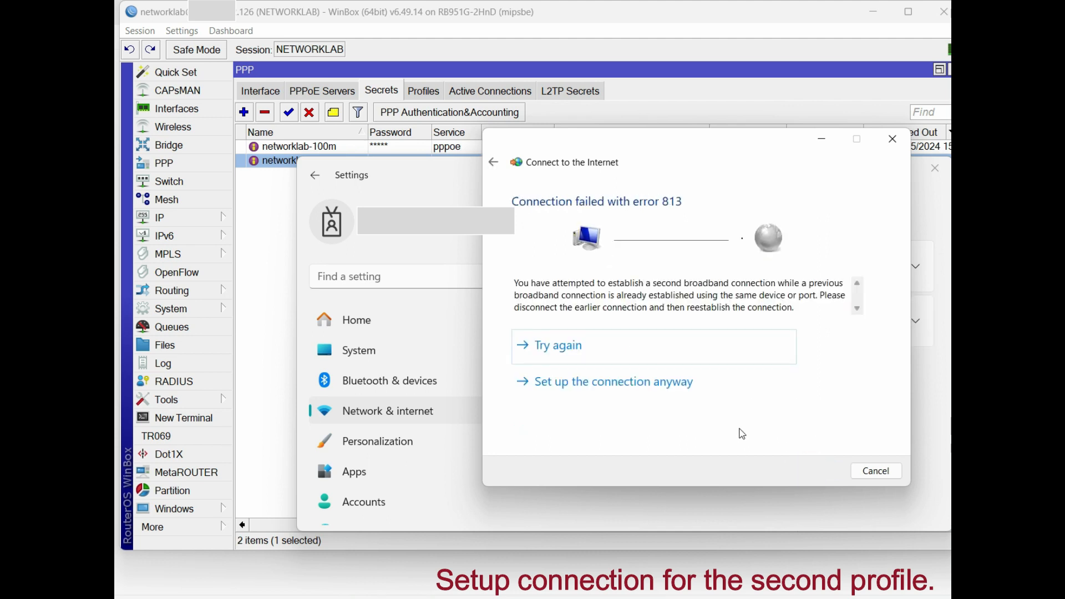
left_click(649, 387)
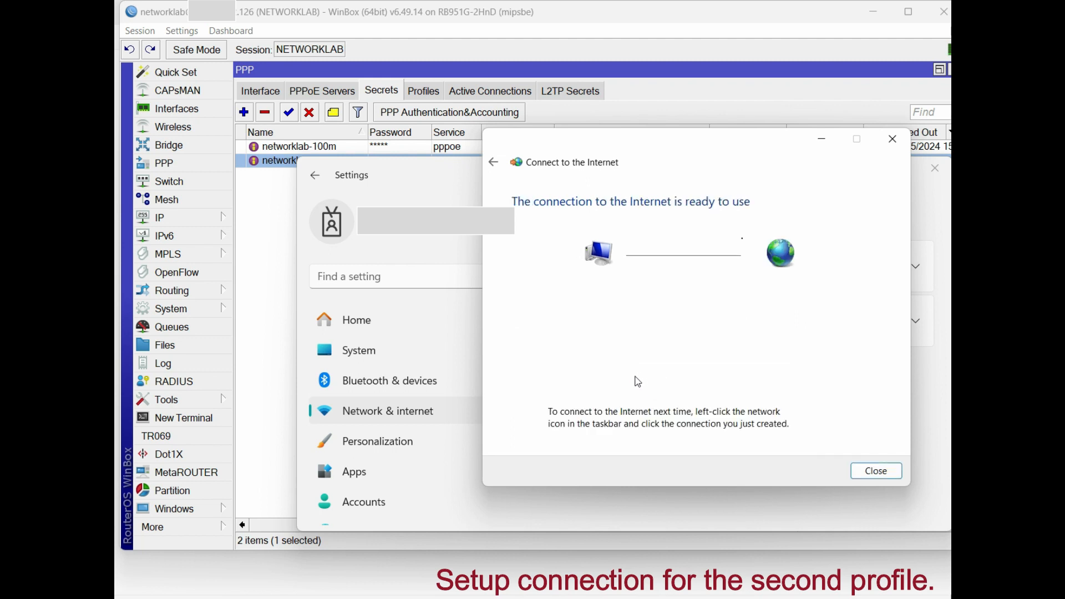
left_click(865, 474)
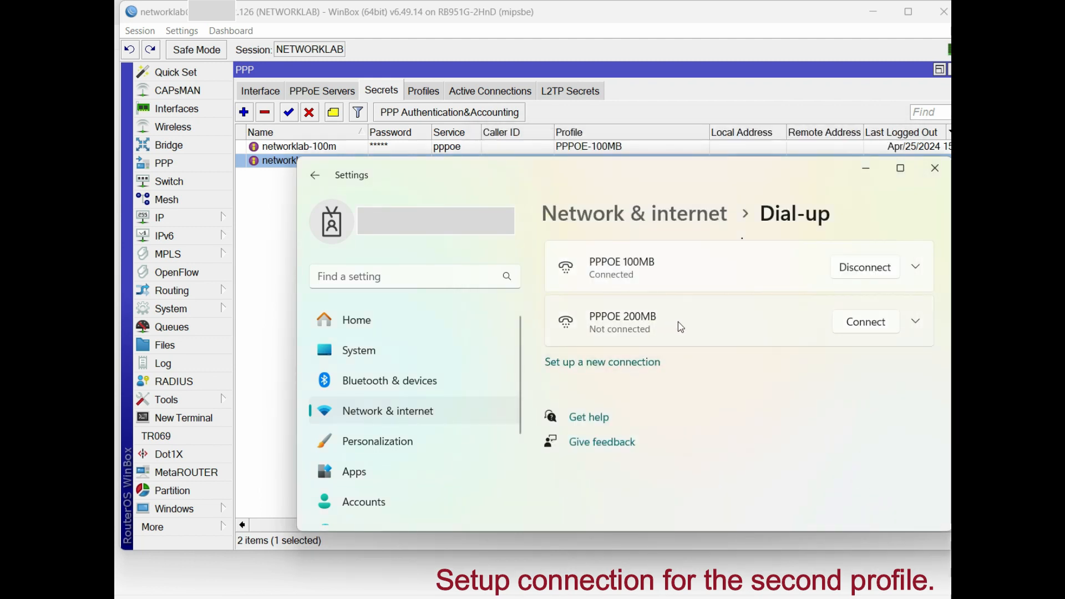
left_click(869, 327)
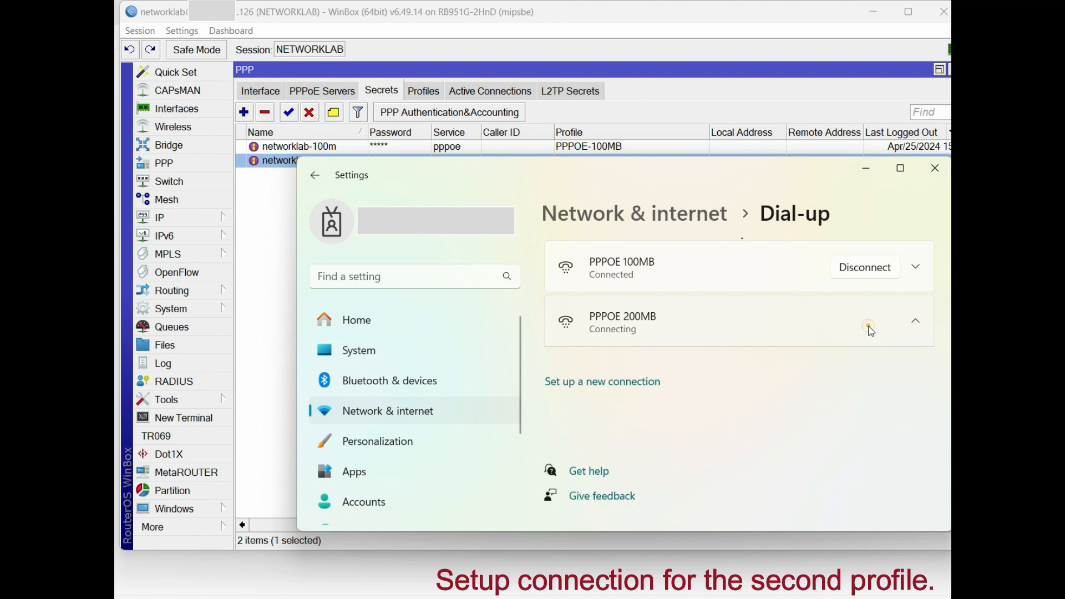
left_click(868, 447)
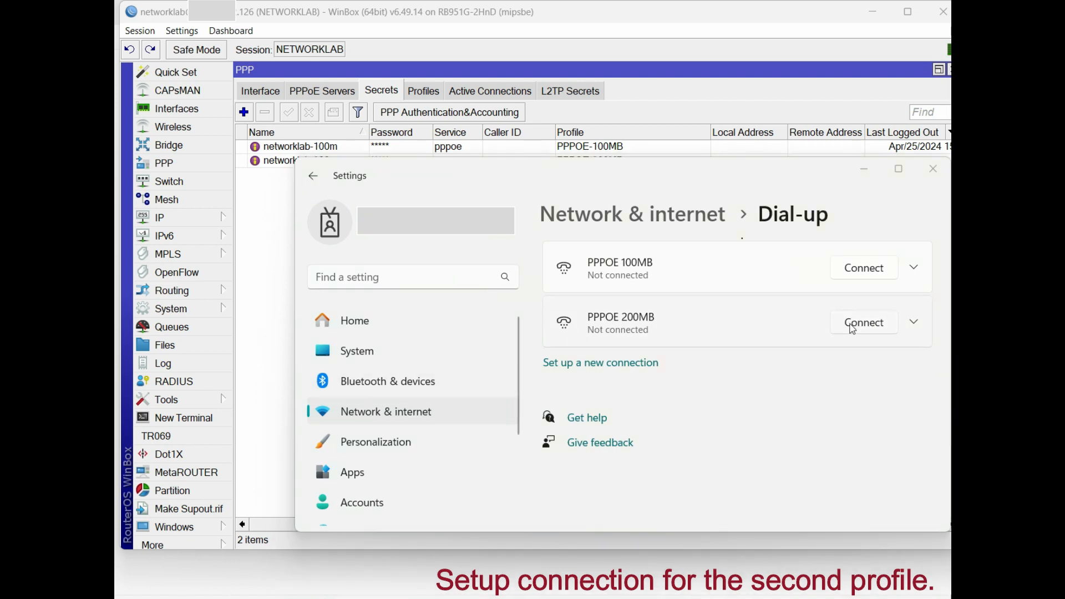
Connect PPPOE 200MB, signing in with the 200M account's user name and password
left_click(852, 327)
type("networklab-200m")
left_click(524, 366)
key("ctrl+v")
left_click(542, 428)
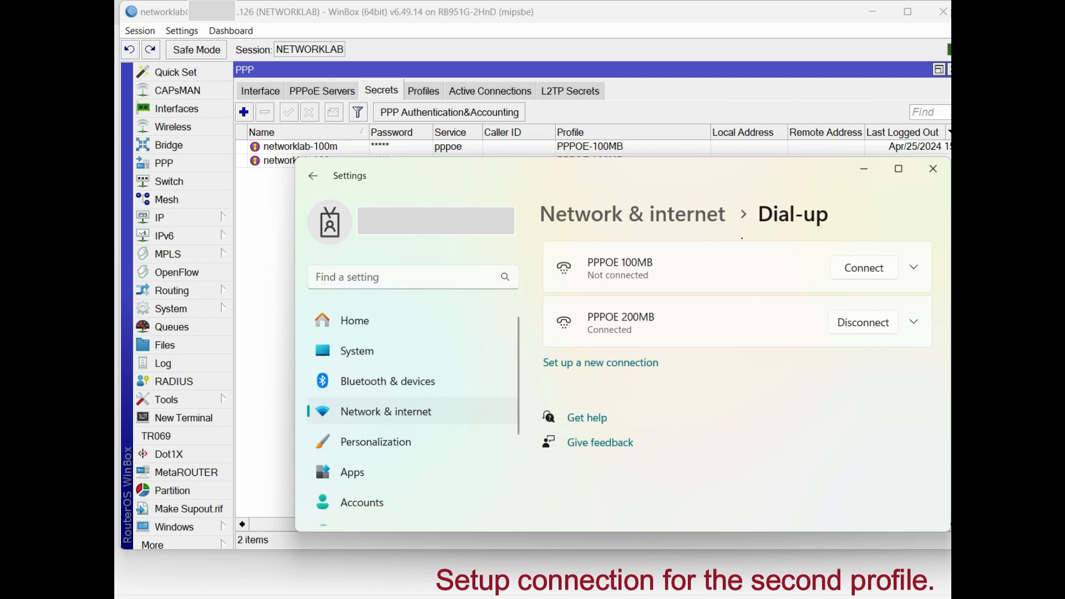
Run ipconfig to confirm IPv4 10.10.72.20, and check WinBox's 200M connected log entries
key("alt+Tab")
type("i")
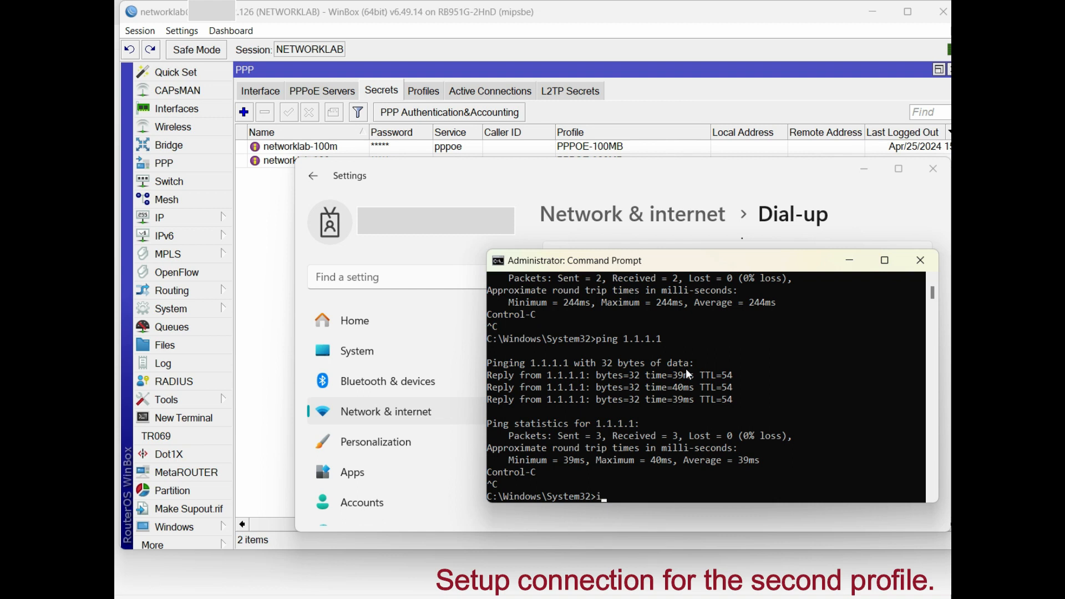
type("pconfig")
key("Return")
scroll(711, 414, "up", 4)
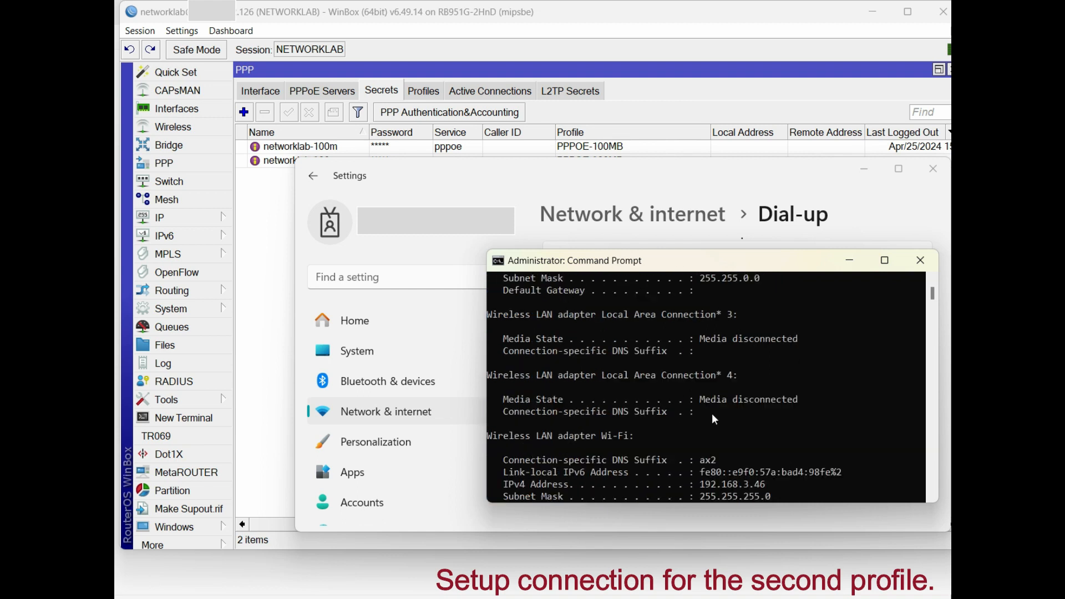
scroll(707, 419, "down", 3)
scroll(700, 419, "up", 9)
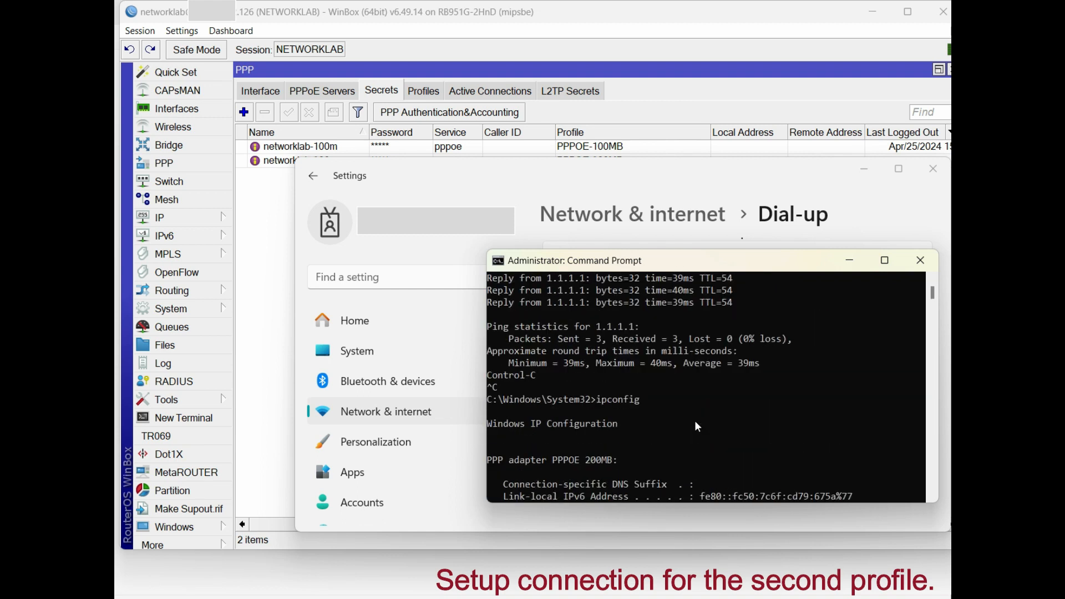
scroll(705, 425, "down", 3)
left_click_drag(769, 405, 694, 404)
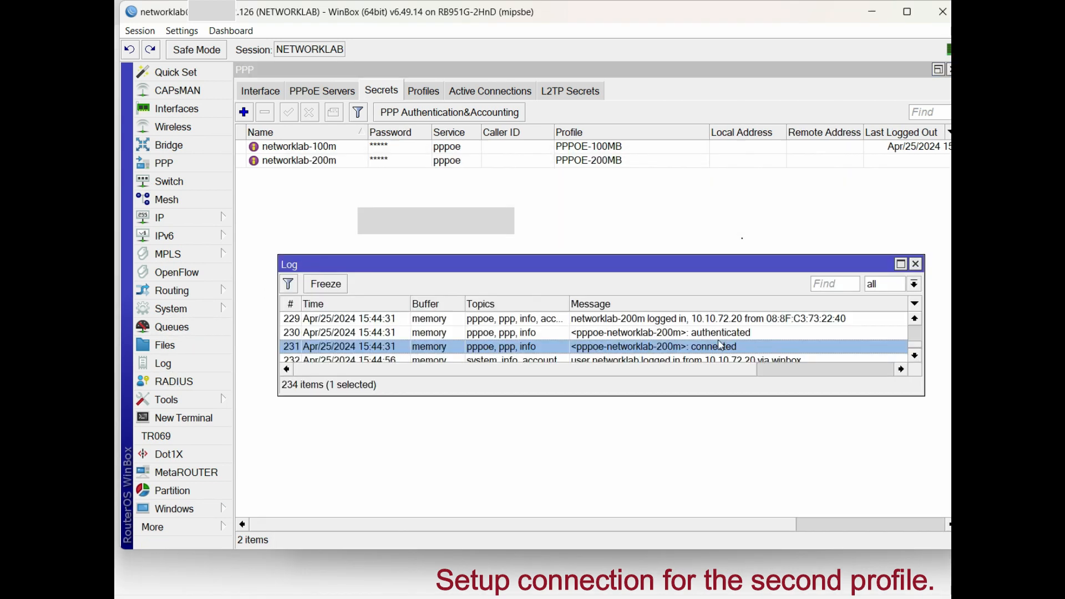
left_click(719, 335)
left_click(707, 346)
Check the Log entries for the 200M client's authenticated PPPoE login
left_click(581, 335)
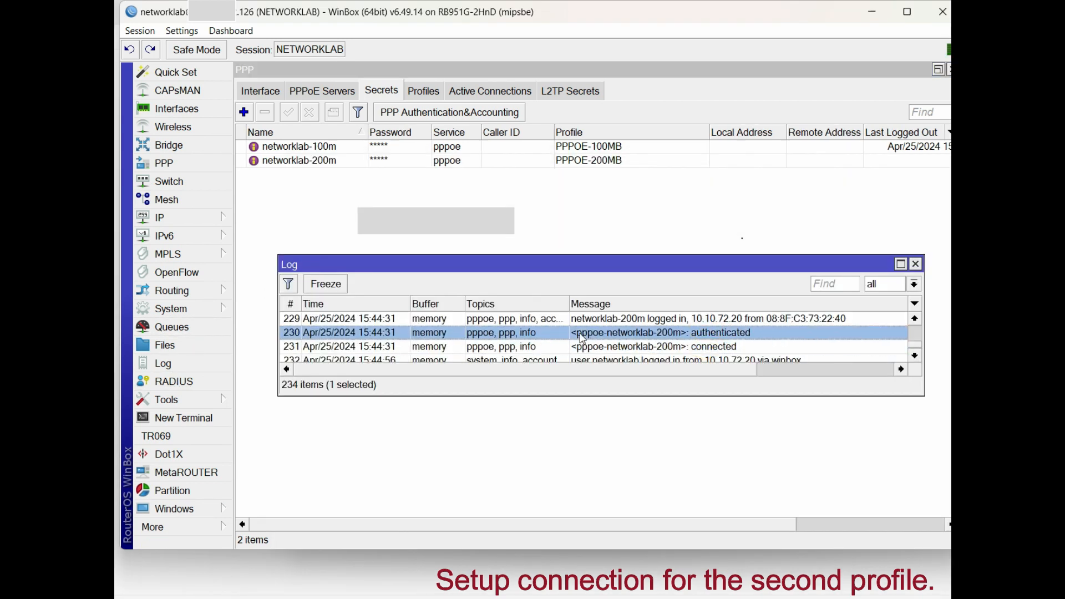
left_click(582, 345)
left_click(578, 335)
Confirm the 200M client's active PPPoE session at 10.10.72.20, then show the bridge-PPPOE-vlan500 ports
left_click(484, 91)
left_click(461, 146)
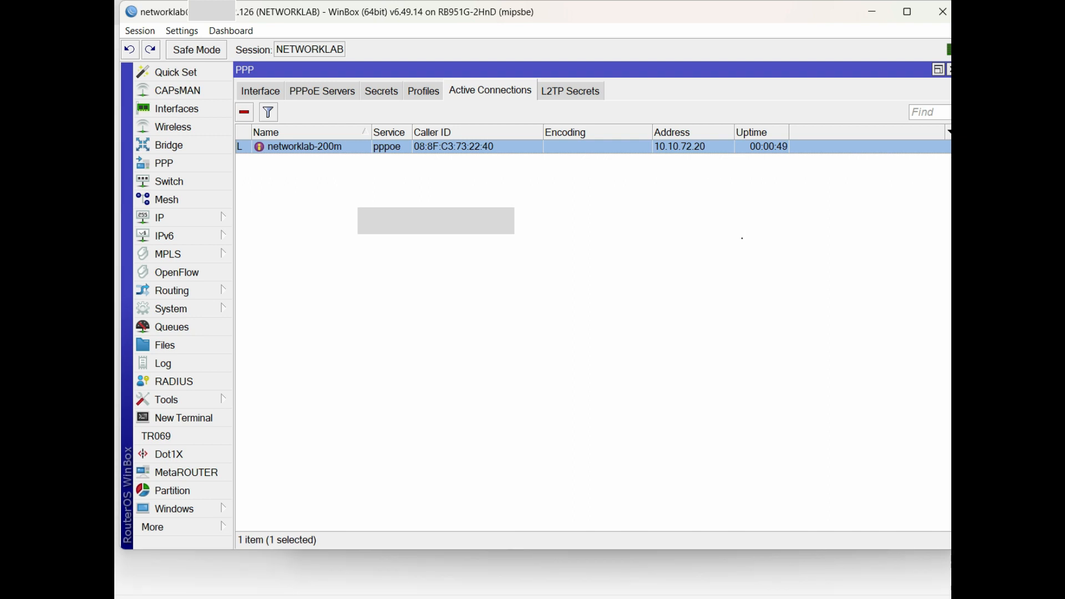
left_click(174, 145)
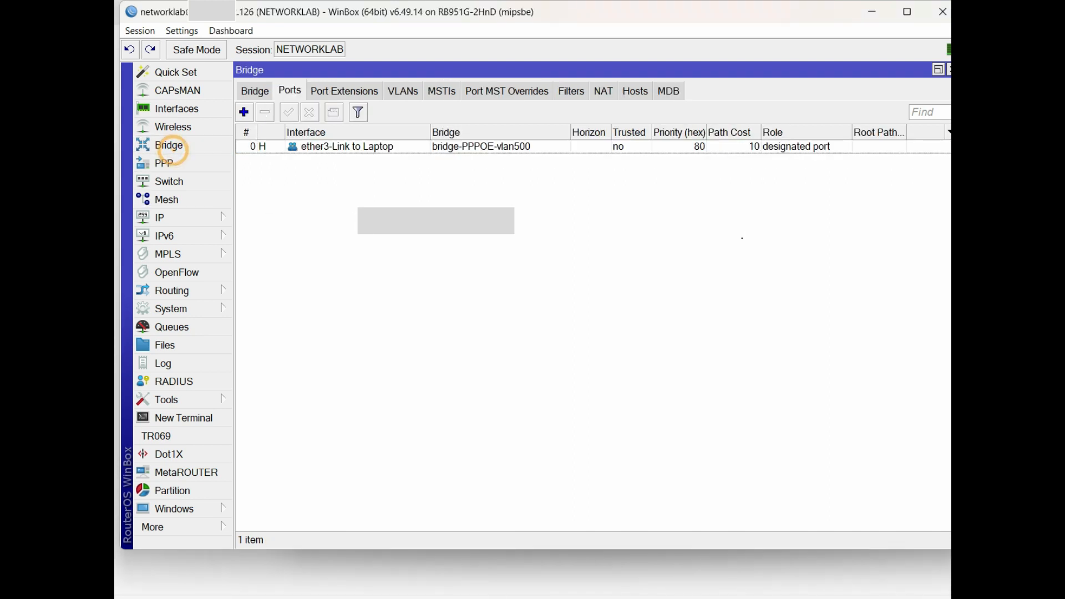